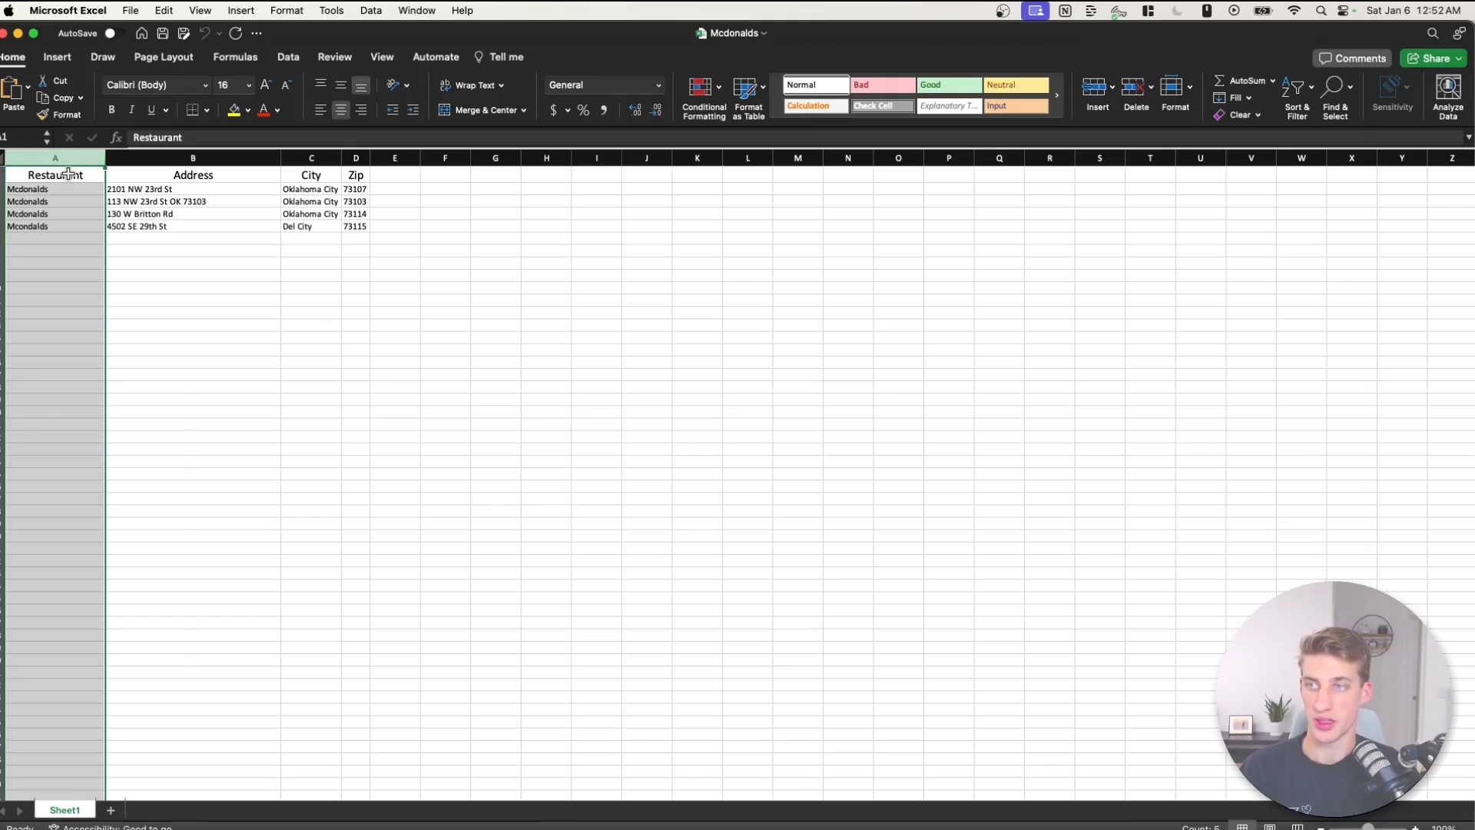
Examine the Restaurant, Address, City and Zip columns of the Mcdonalds workbook to see how the location data is laid out.
left_click(70, 180)
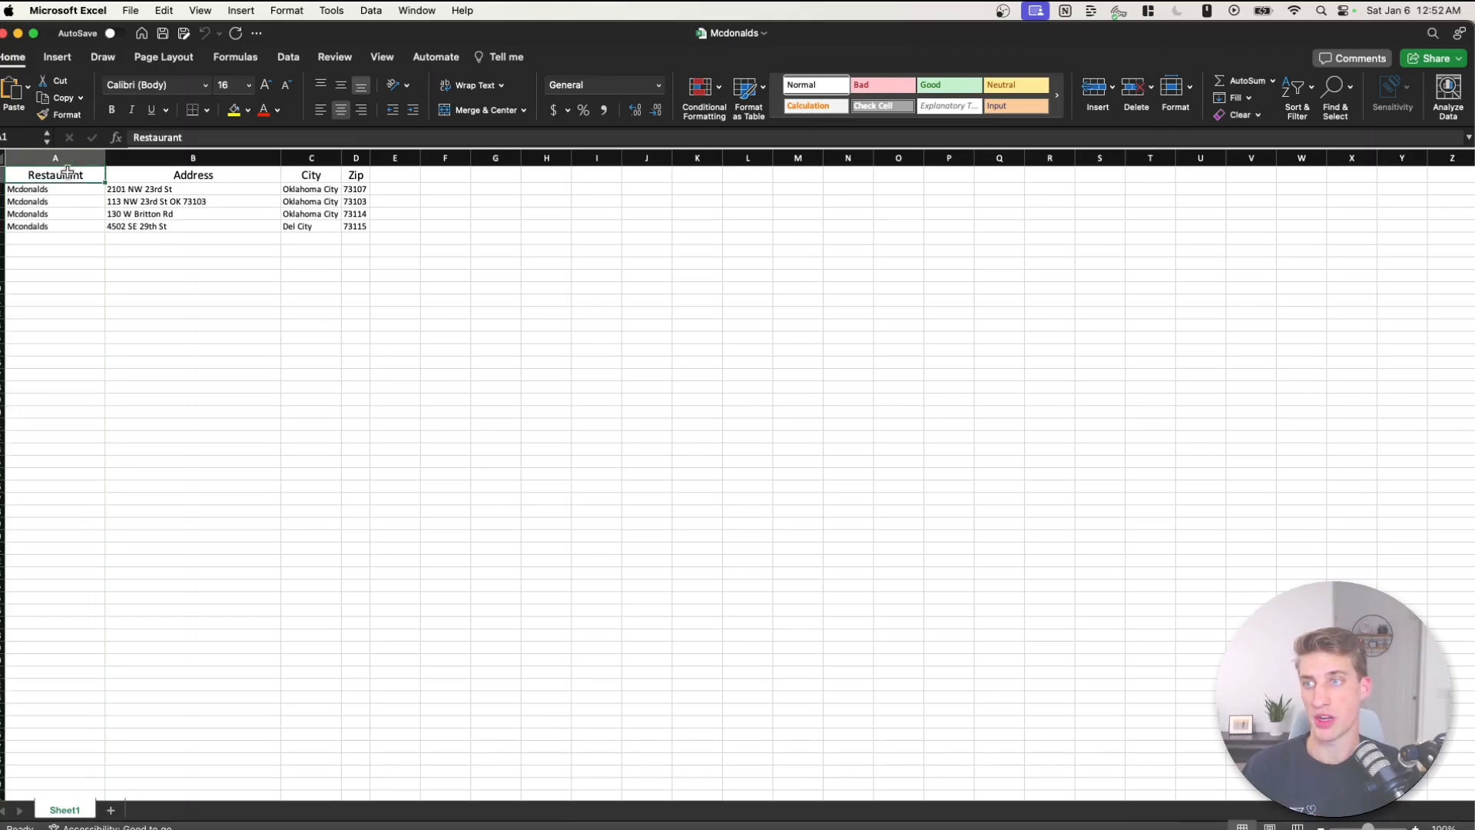
left_click_drag(61, 190, 66, 230)
left_click(73, 251)
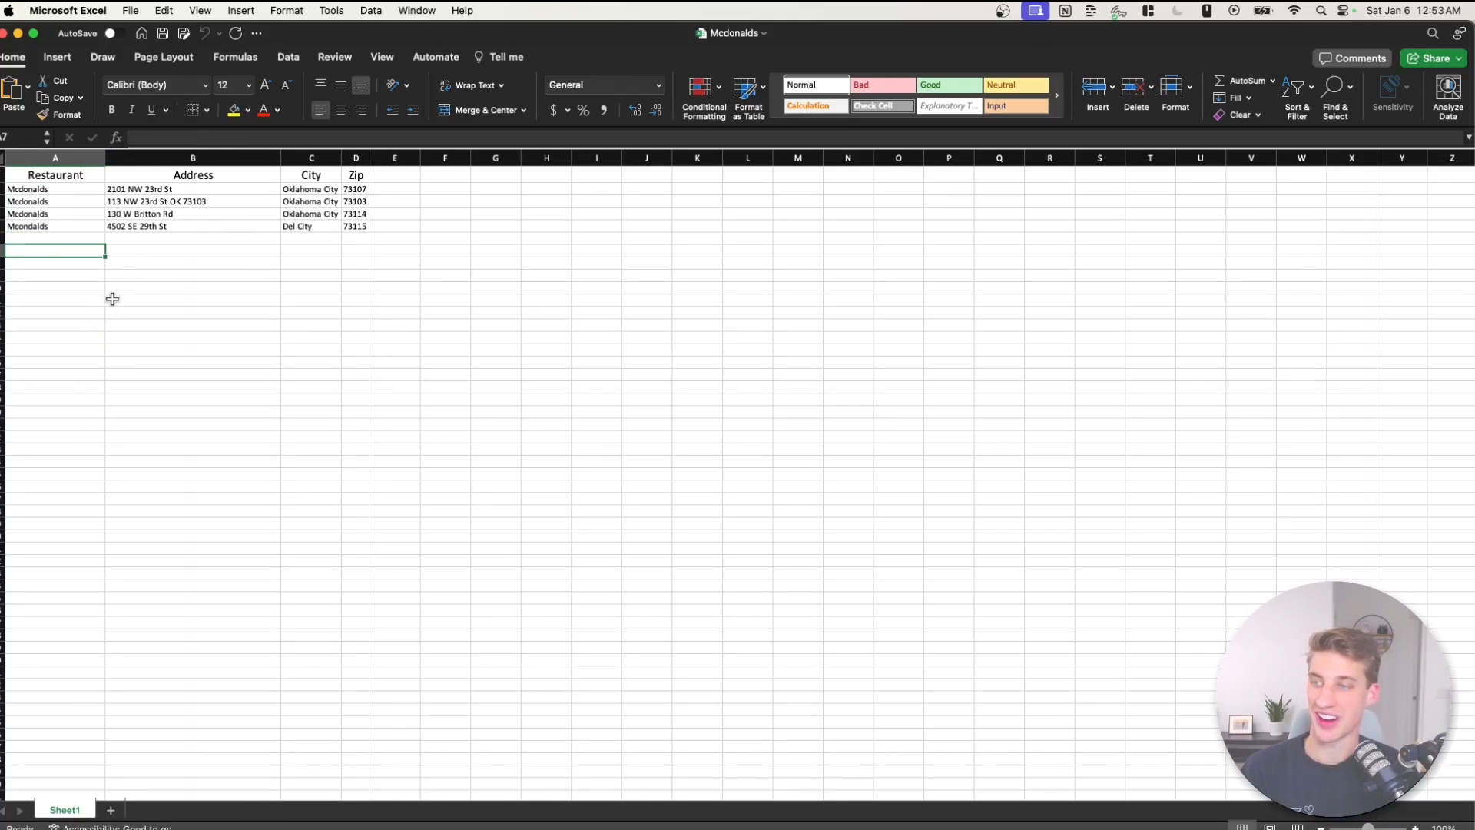
left_click(71, 163)
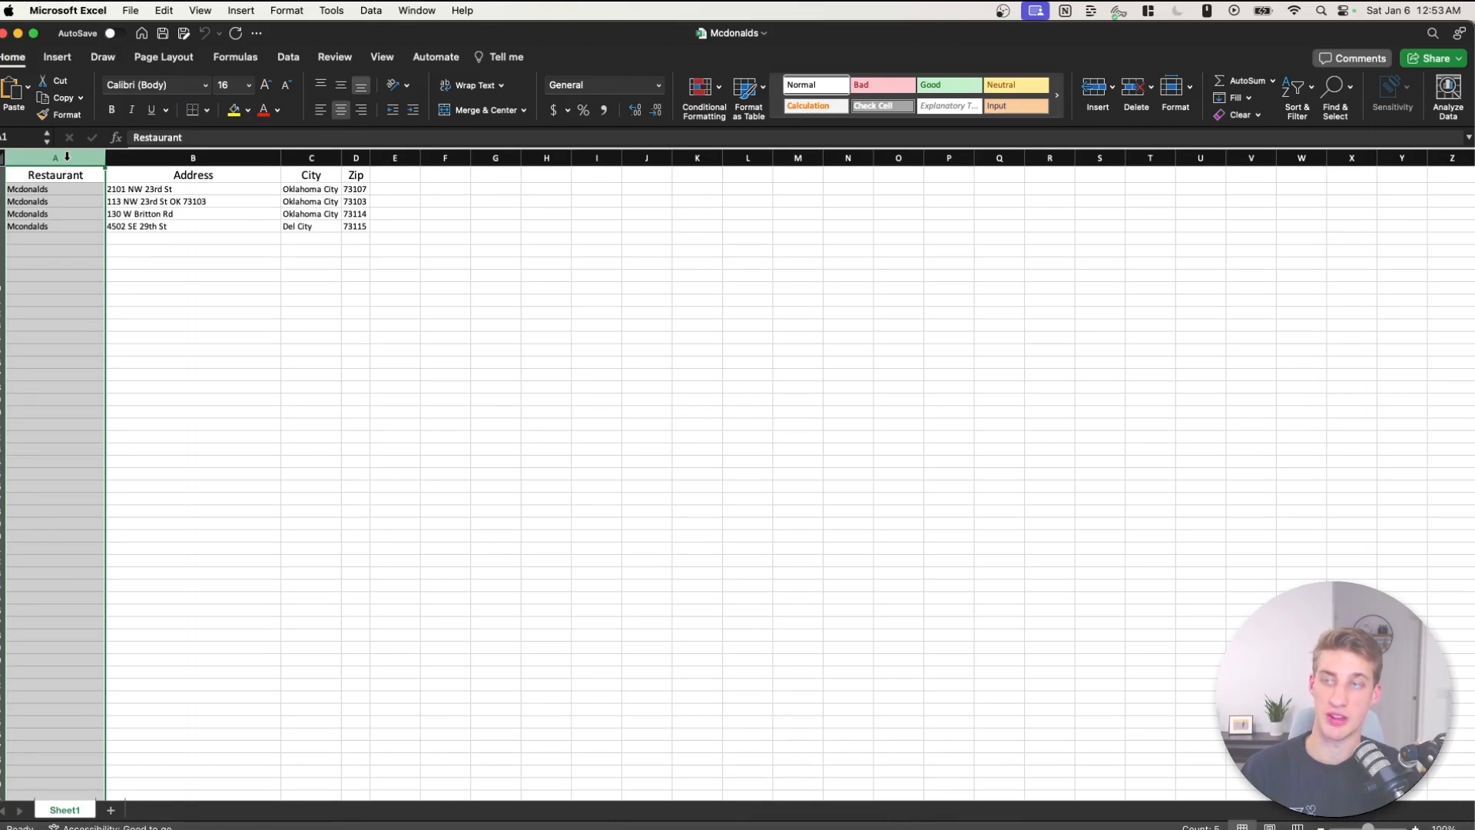
left_click(186, 158)
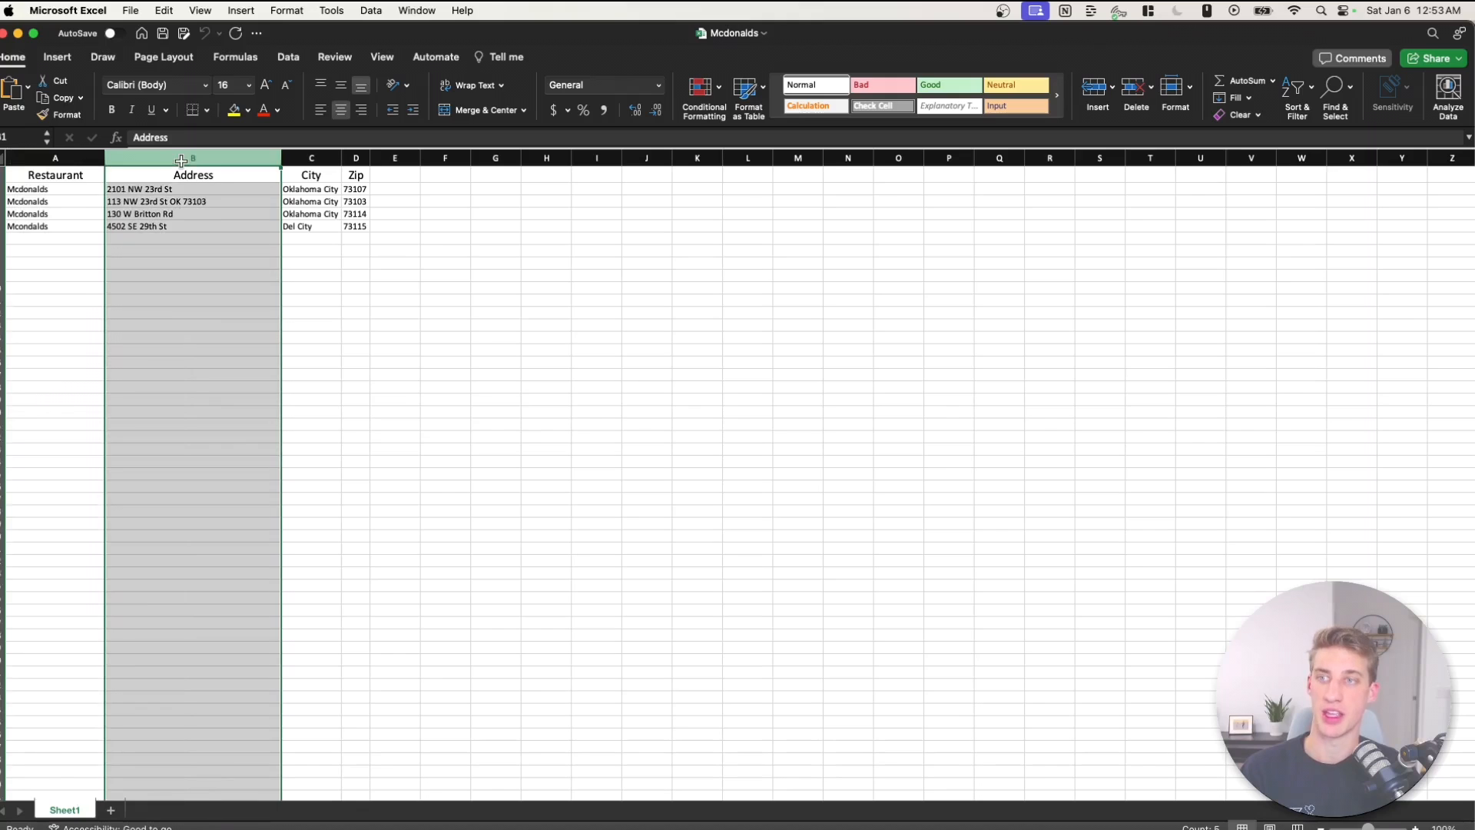
left_click(325, 157)
left_click(356, 157)
left_click(395, 158)
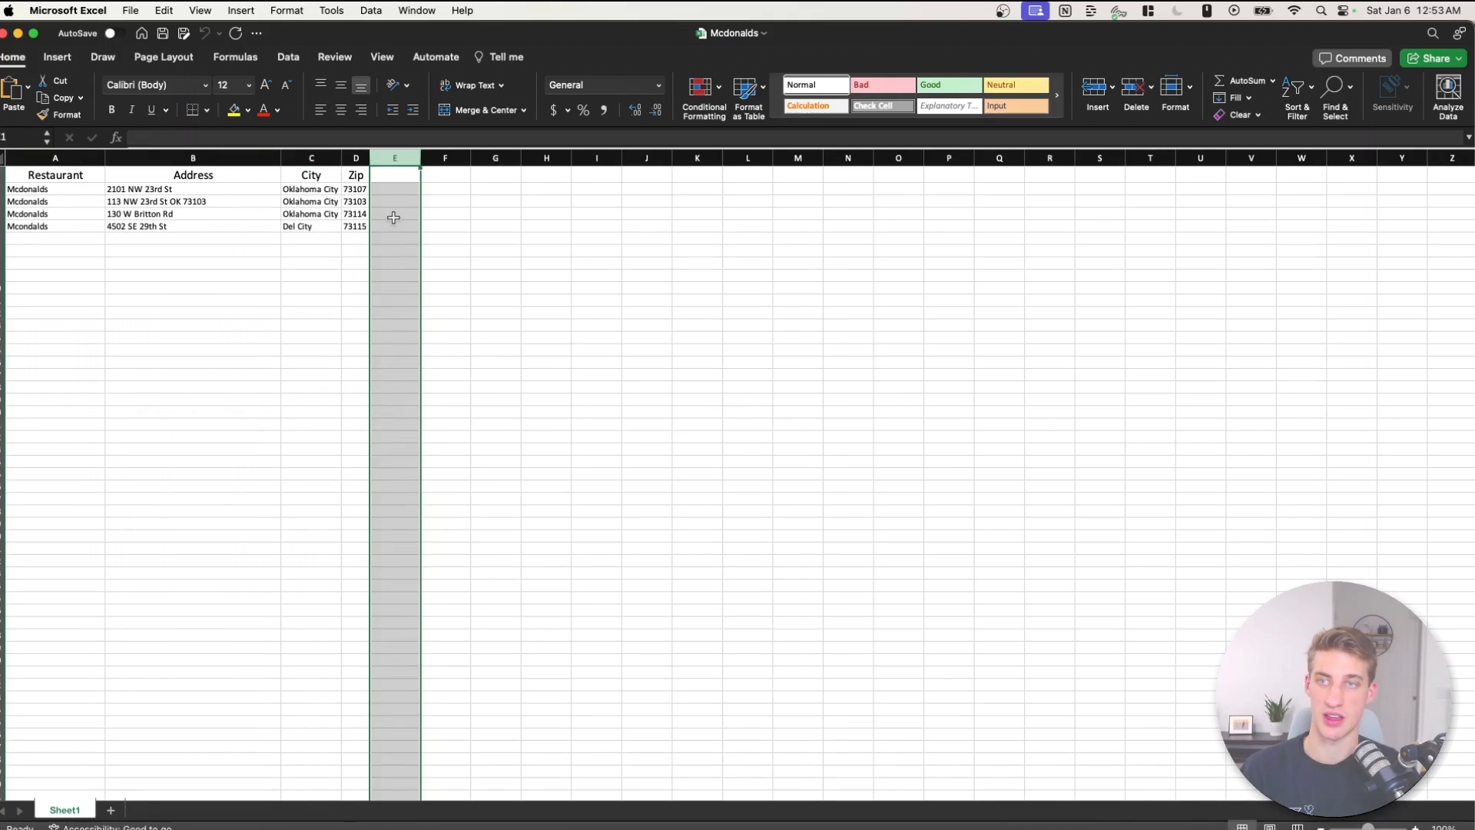
left_click(354, 262)
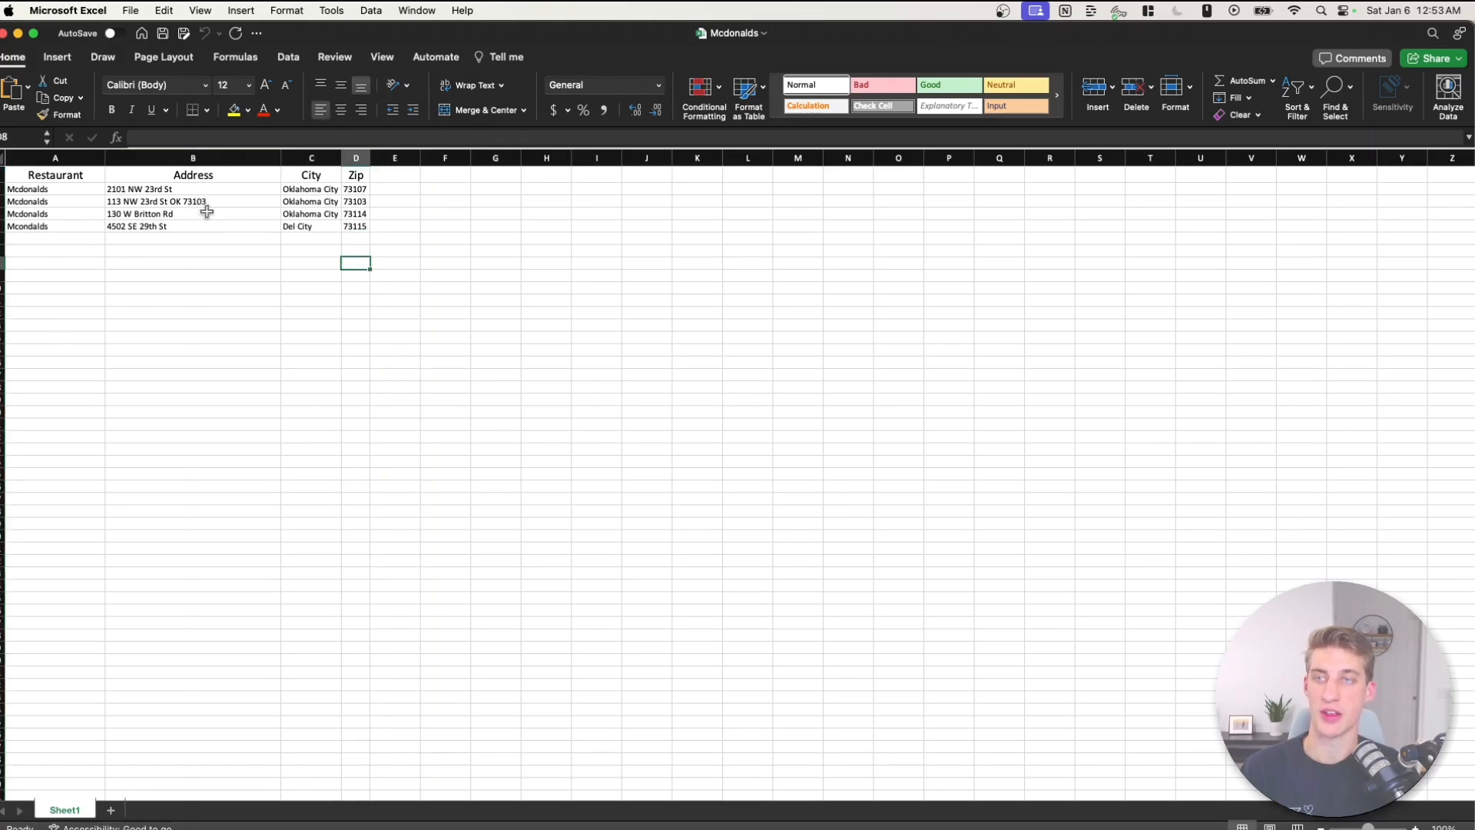
scroll(89, 240, "down", 5)
scroll(122, 283, "up", 5)
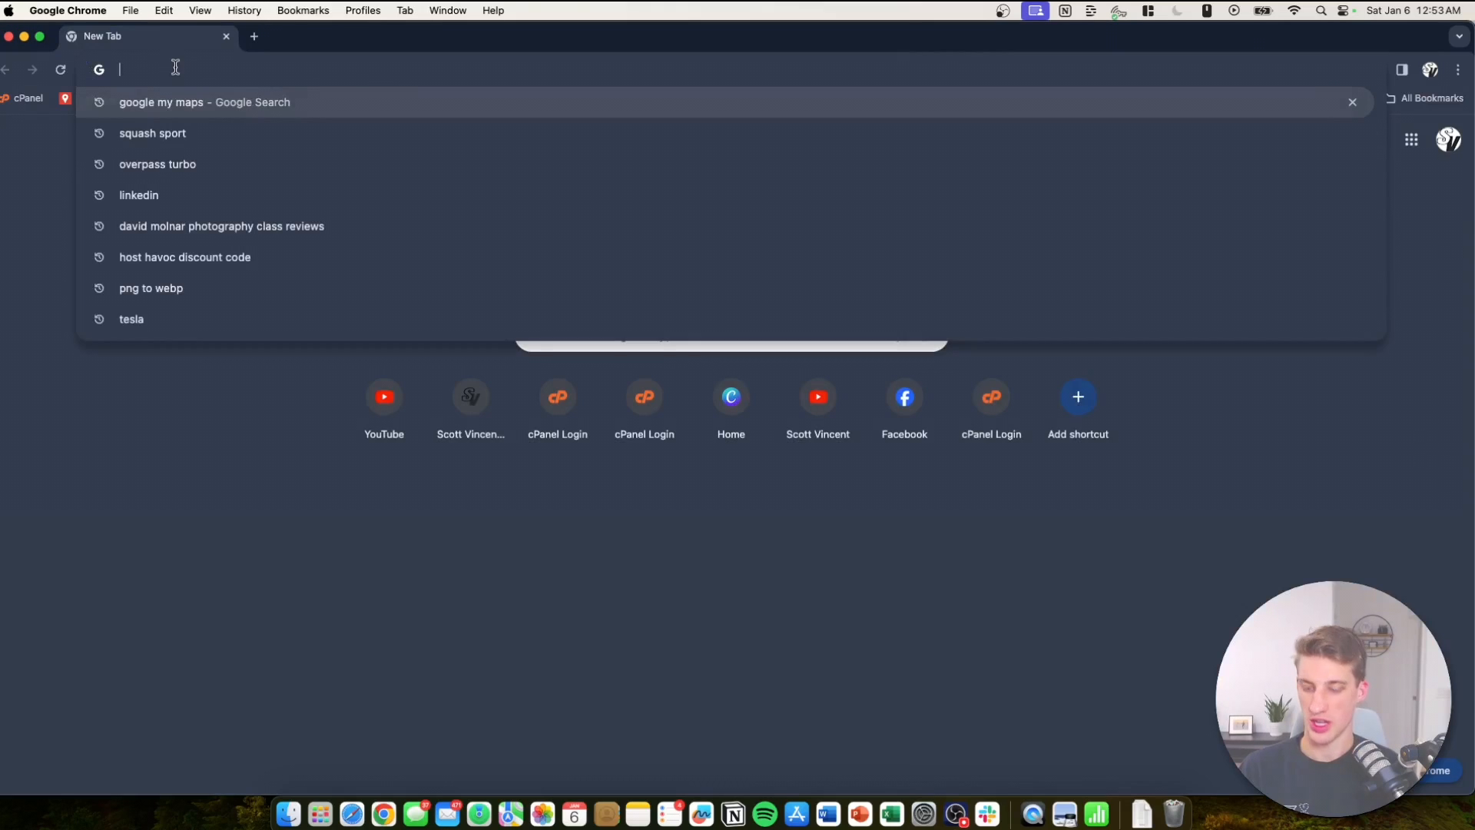
Switch to Google Chrome, find Google My Maps by searching for "google my maps", and create a new map there.
type("google my maps")
key("Return")
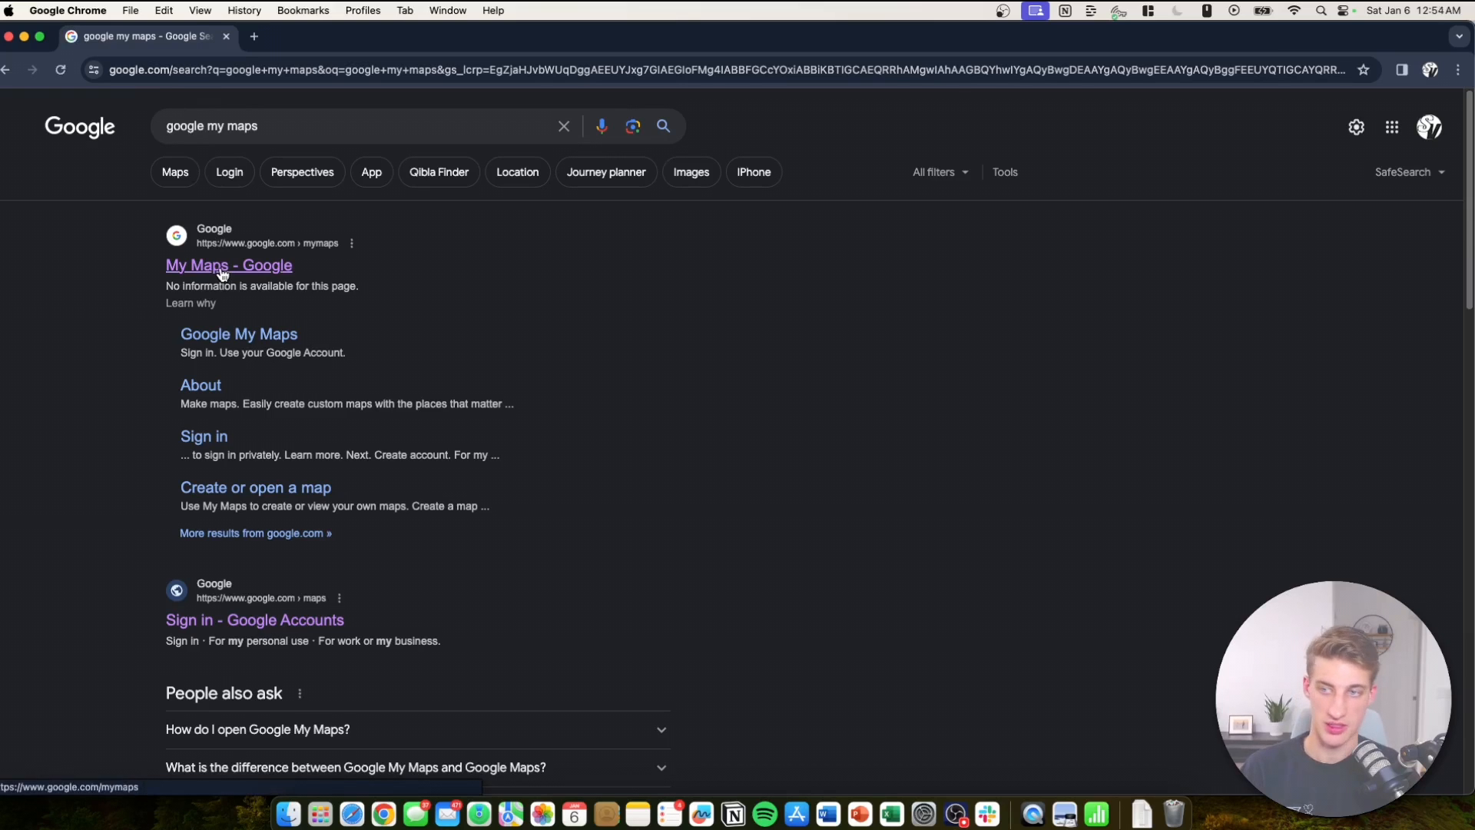
left_click(222, 269)
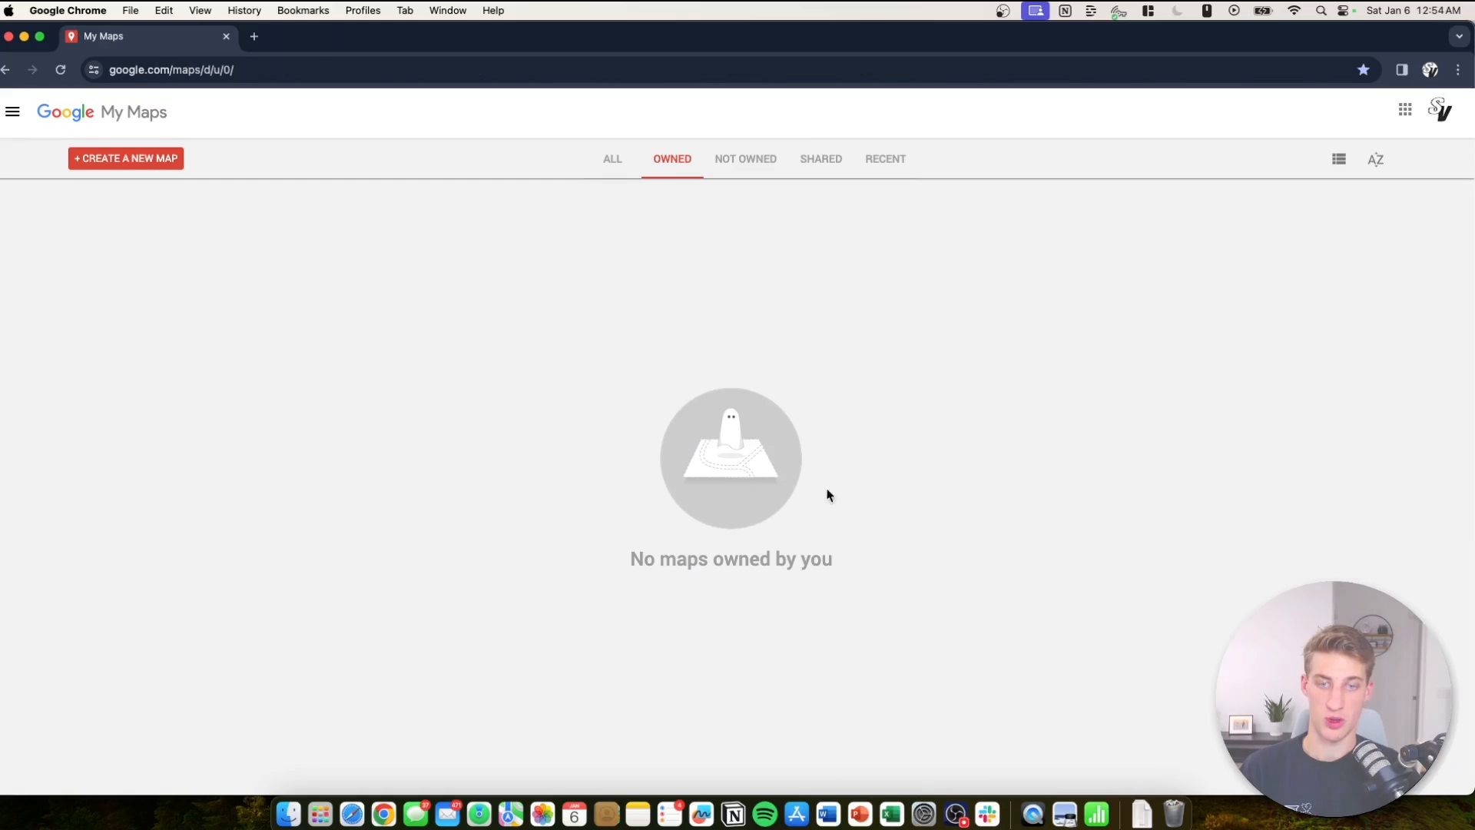
left_click(146, 159)
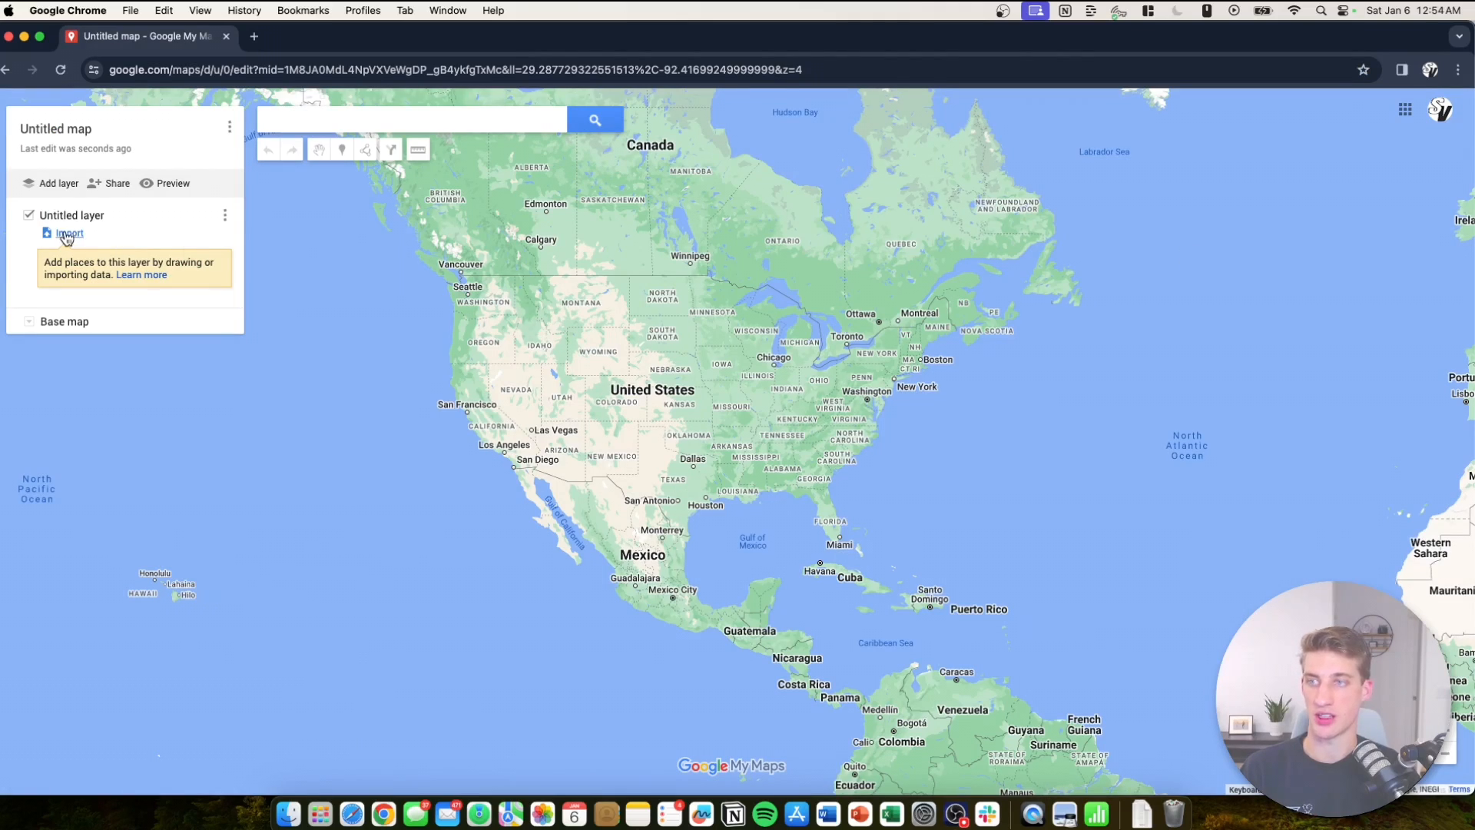
Title the untitled map "Wendys + Mcdonalds" and save the title.
left_click(80, 130)
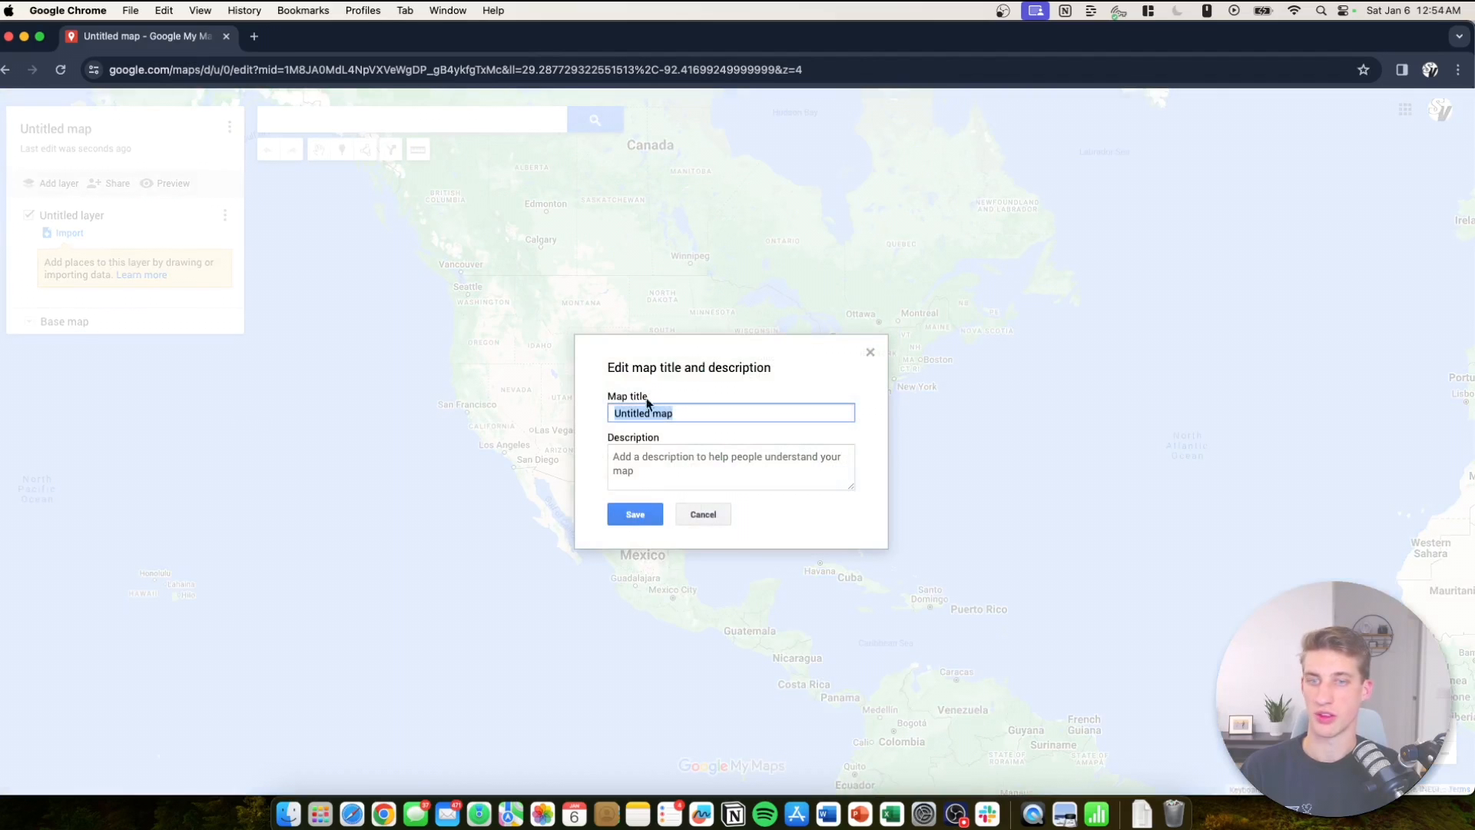
left_click(688, 415)
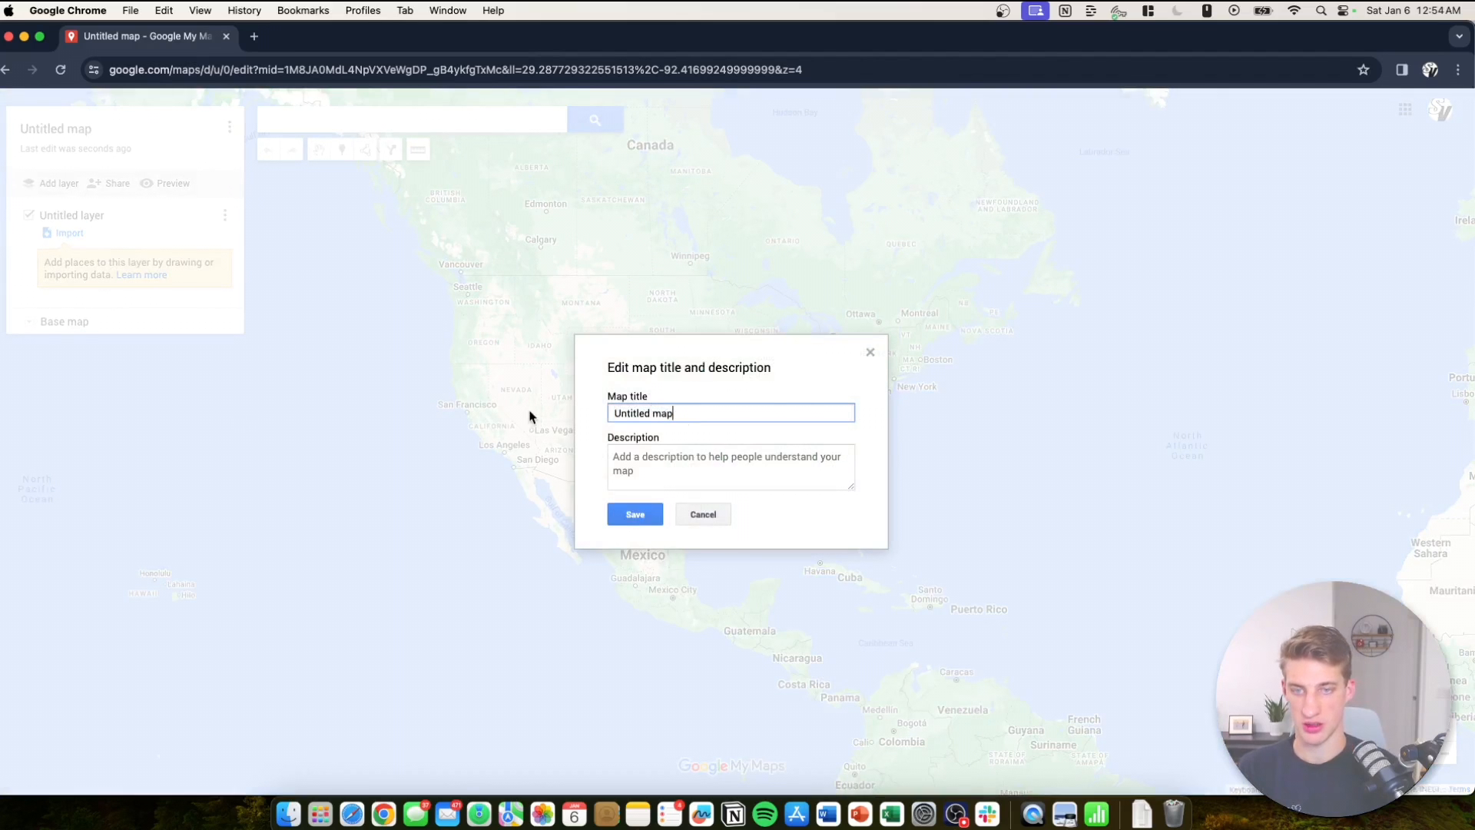
left_click_drag(767, 408, 560, 412)
type("Wendys + Mcdonalds")
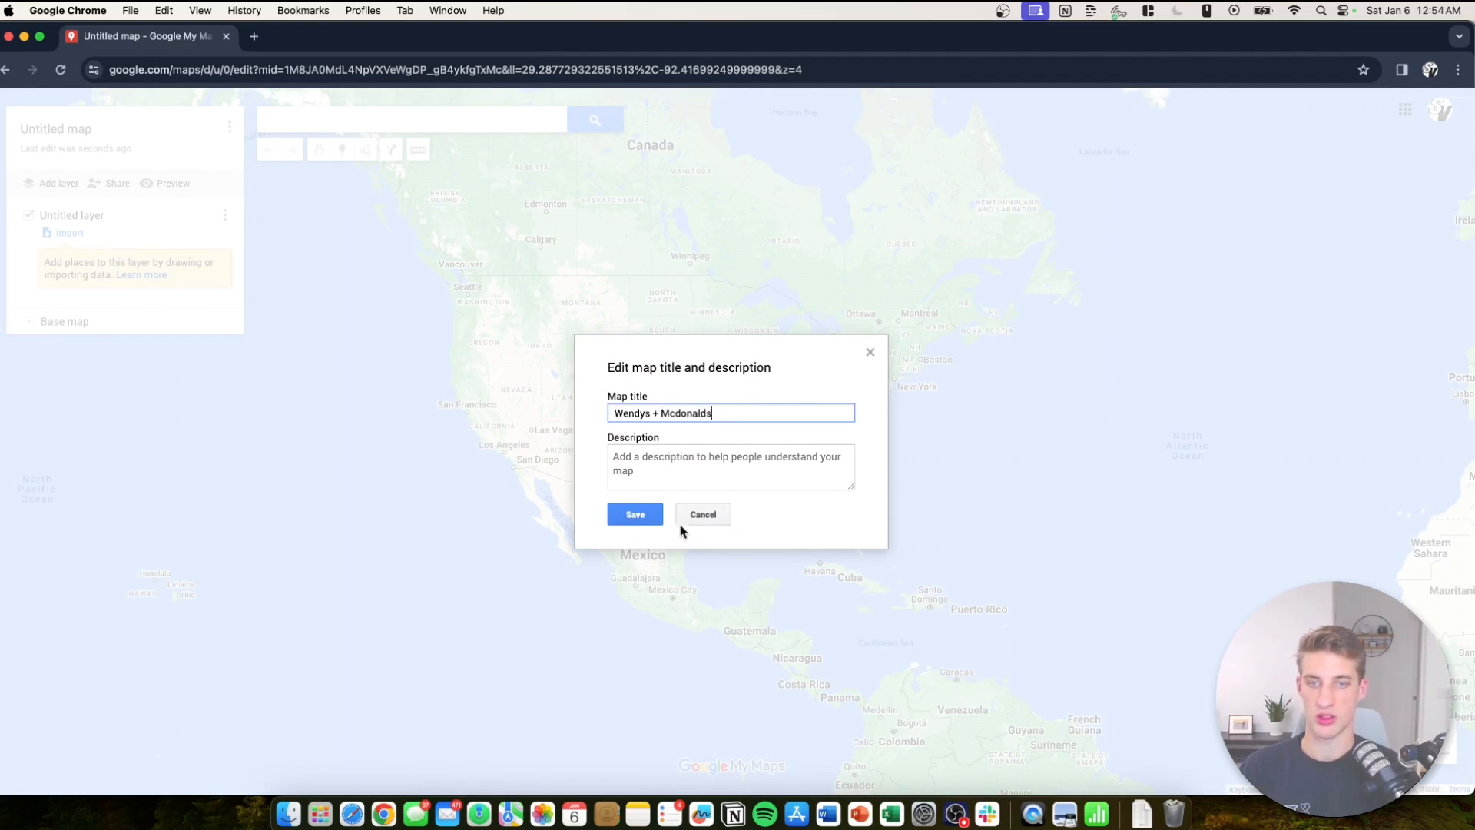
left_click(640, 512)
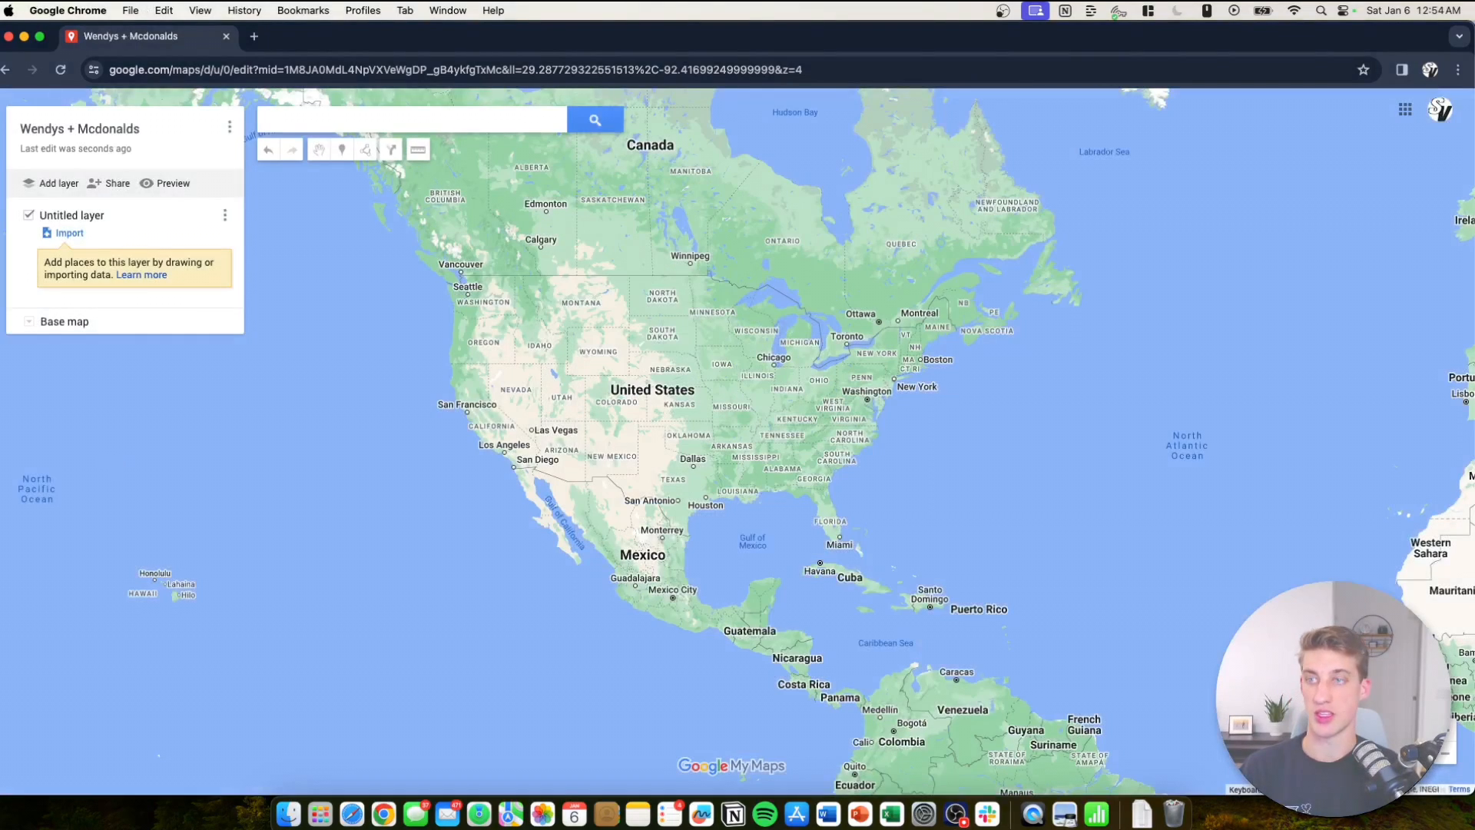
Import the Mcdonalds.xlsx file from the desktop into the untitled layer.
left_click(69, 233)
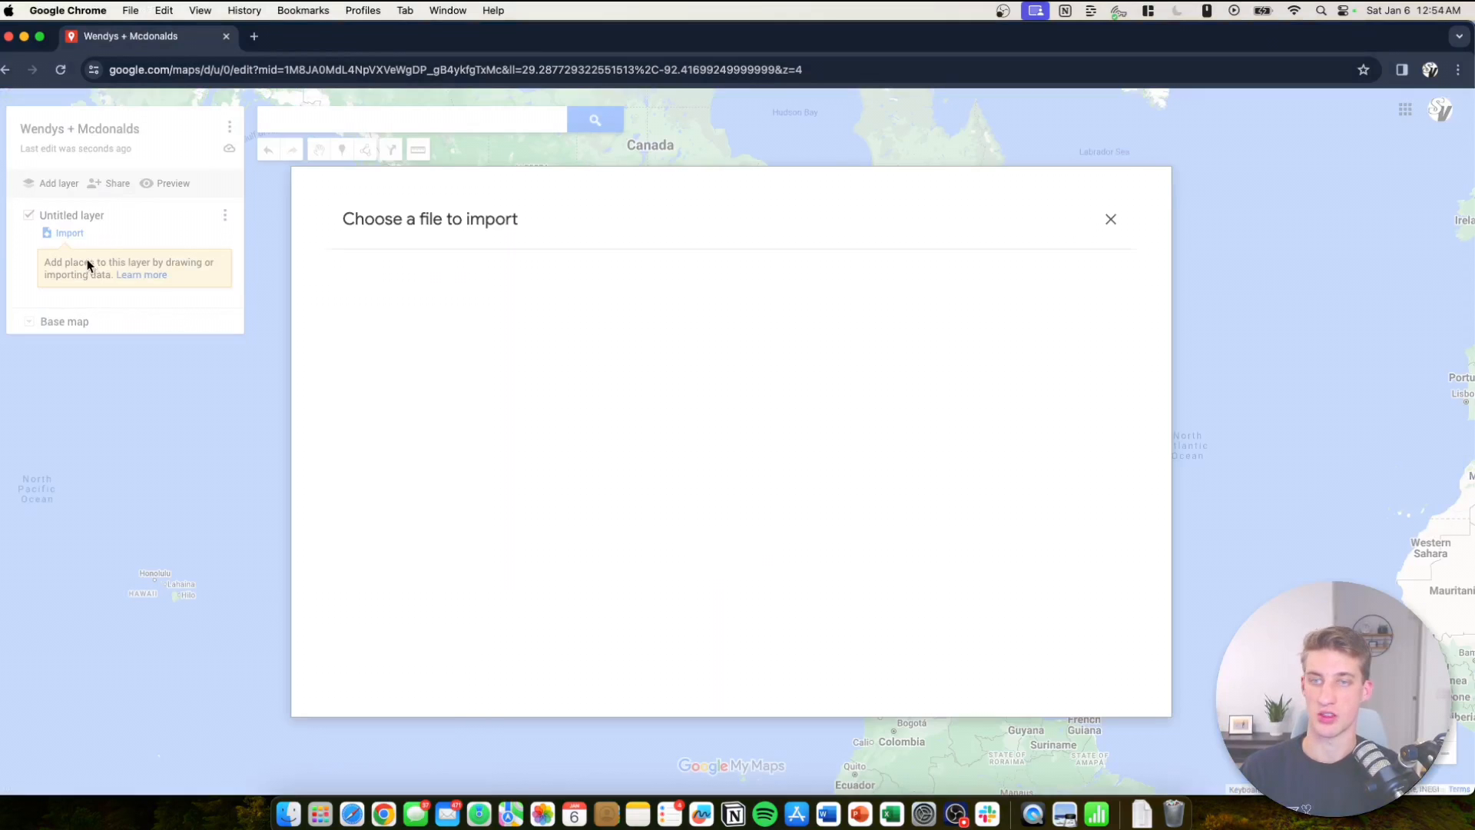
left_click_drag(1137, 36, 1036, 58)
left_click_drag(1423, 53, 767, 415)
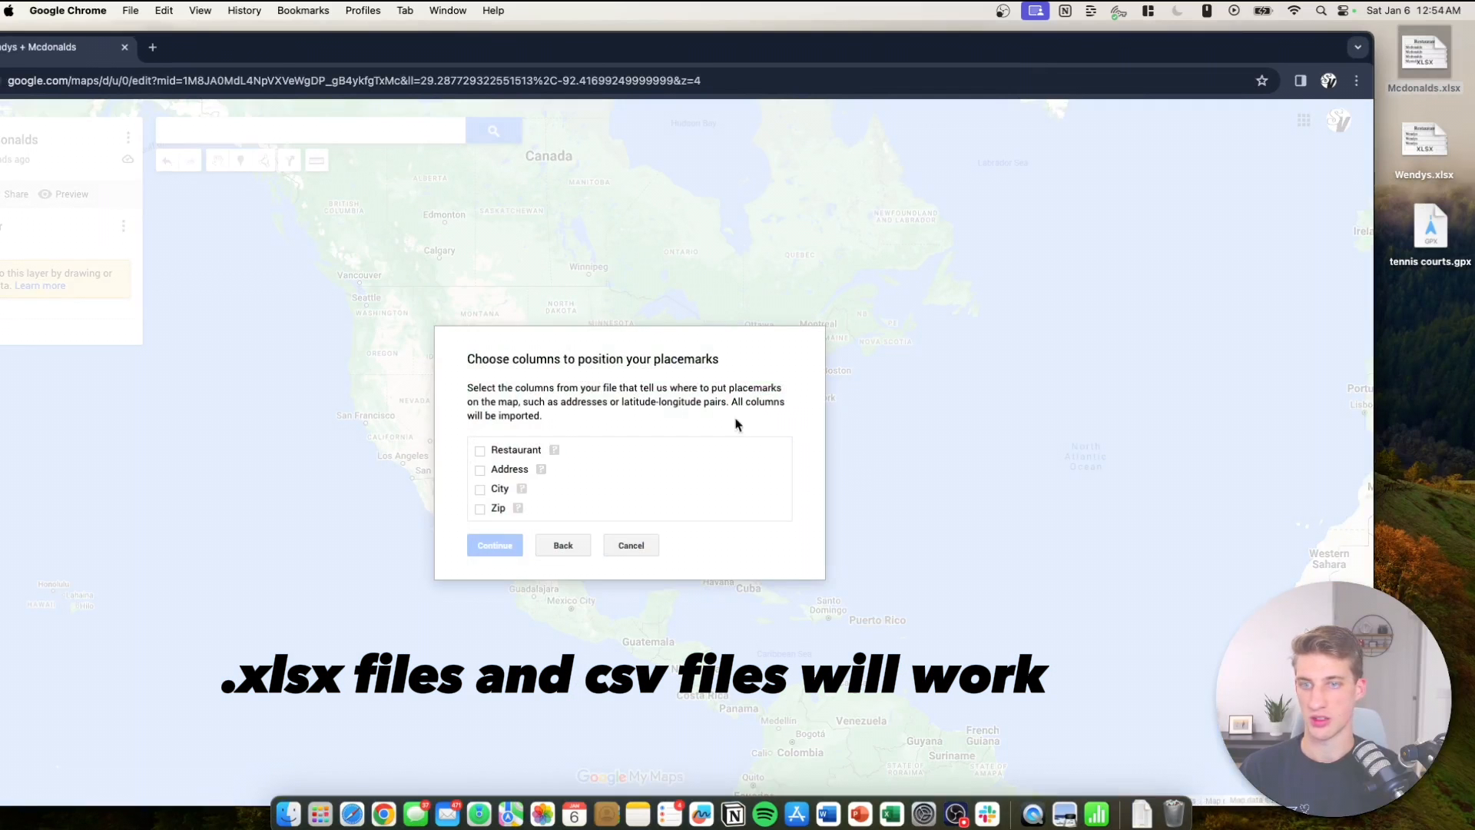
double_click(889, 54)
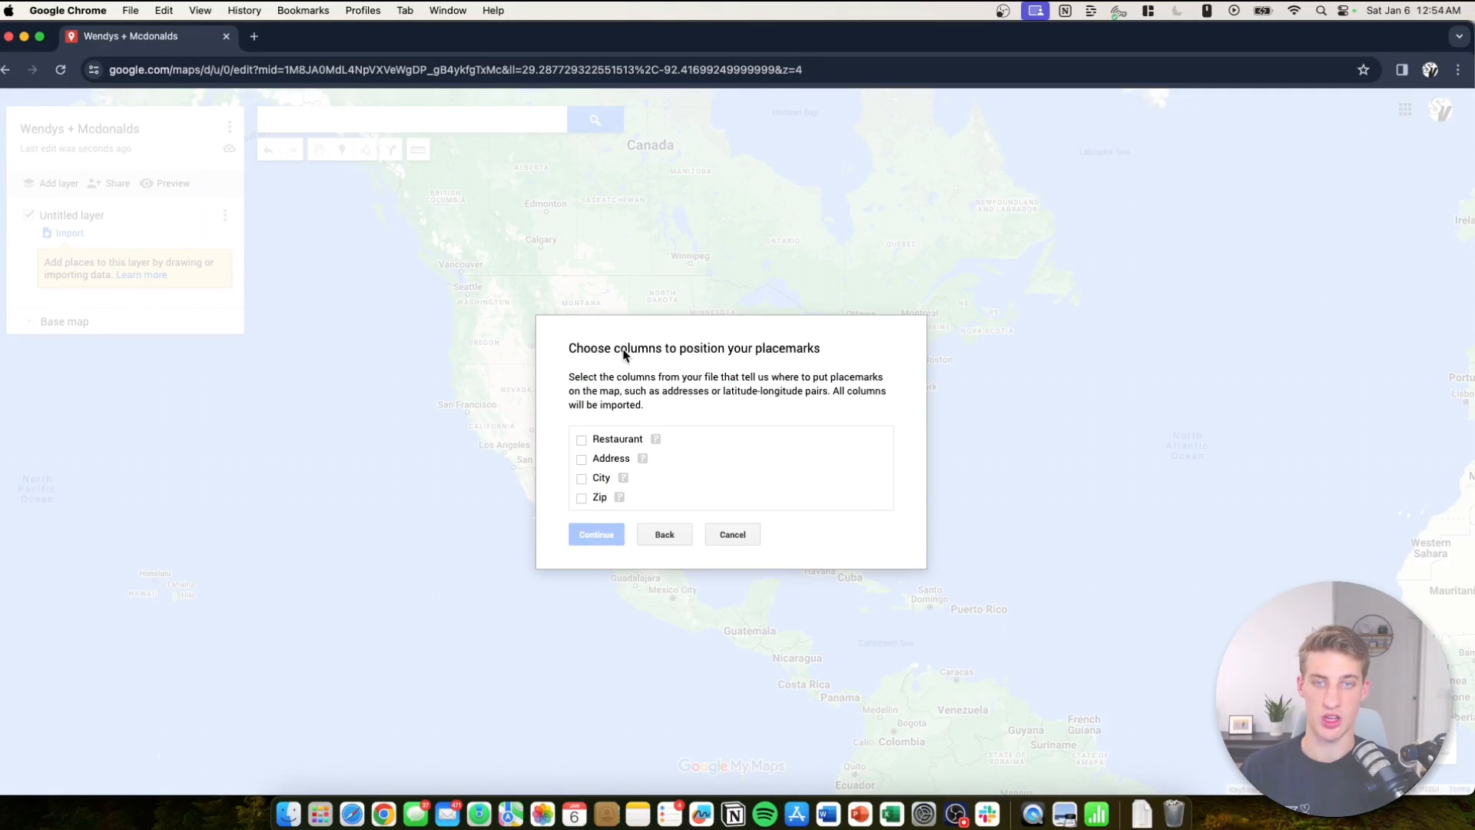
Position the imported placemarks by the Address, City and Zip columns and title the markers by the Restaurant column.
left_click(580, 460)
left_click(581, 478)
left_click(583, 498)
left_click(621, 536)
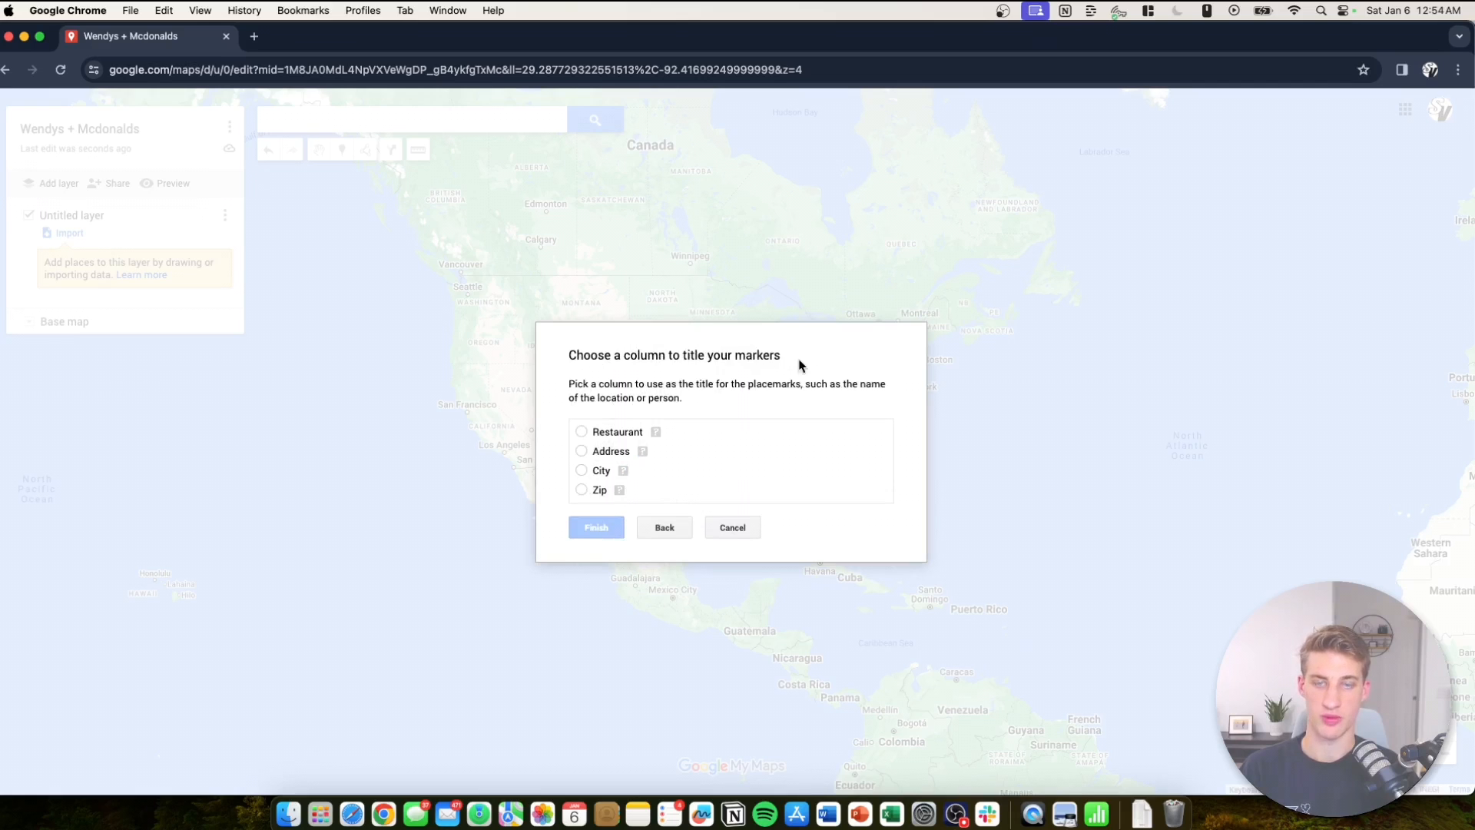
left_click(582, 433)
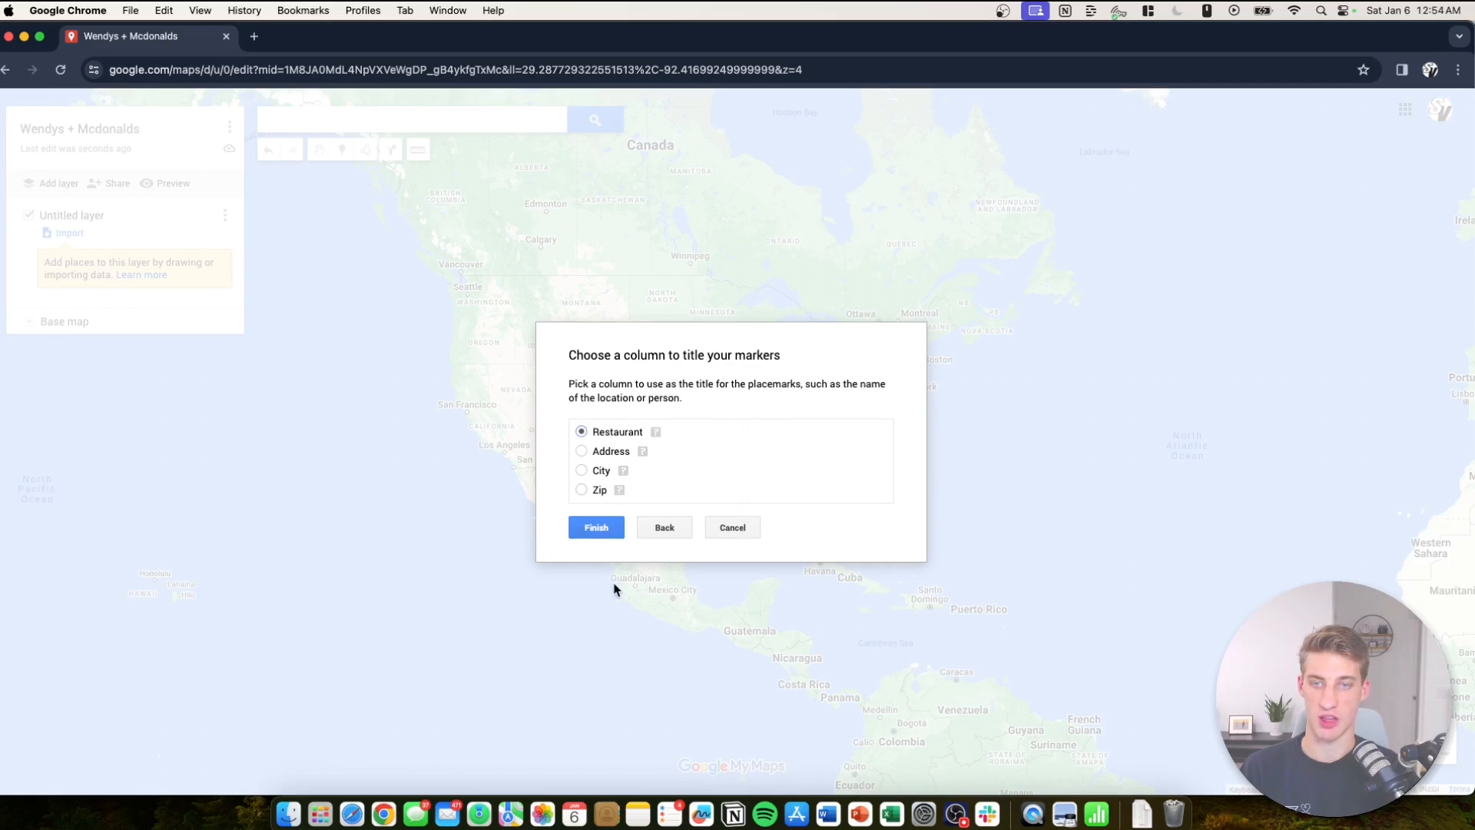
left_click(596, 529)
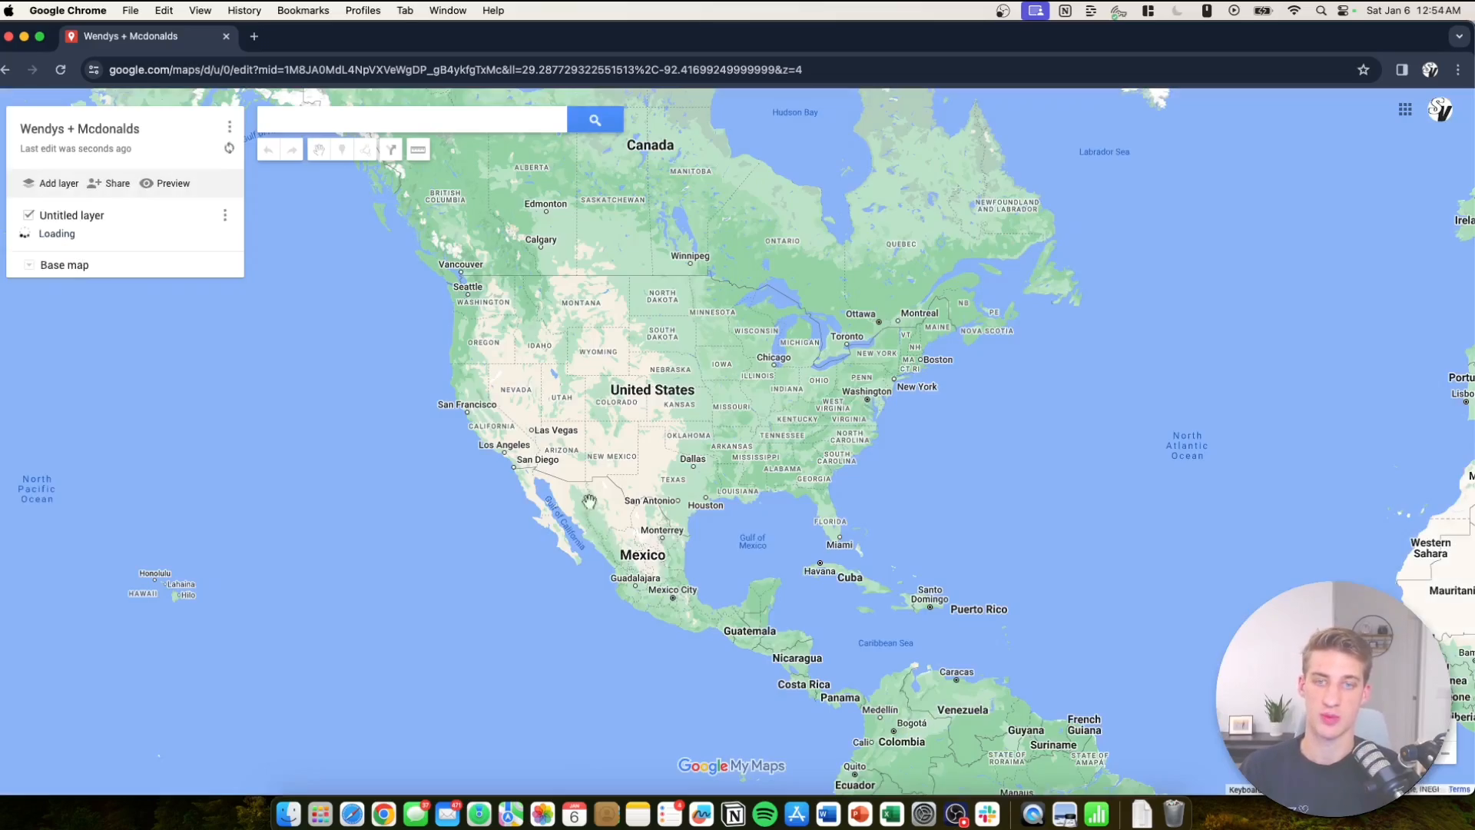
Group the Mcdonalds.xlsx layer's places by Uniform style and view the details of the two neighbouring central markers.
scroll(631, 479, "down", 5)
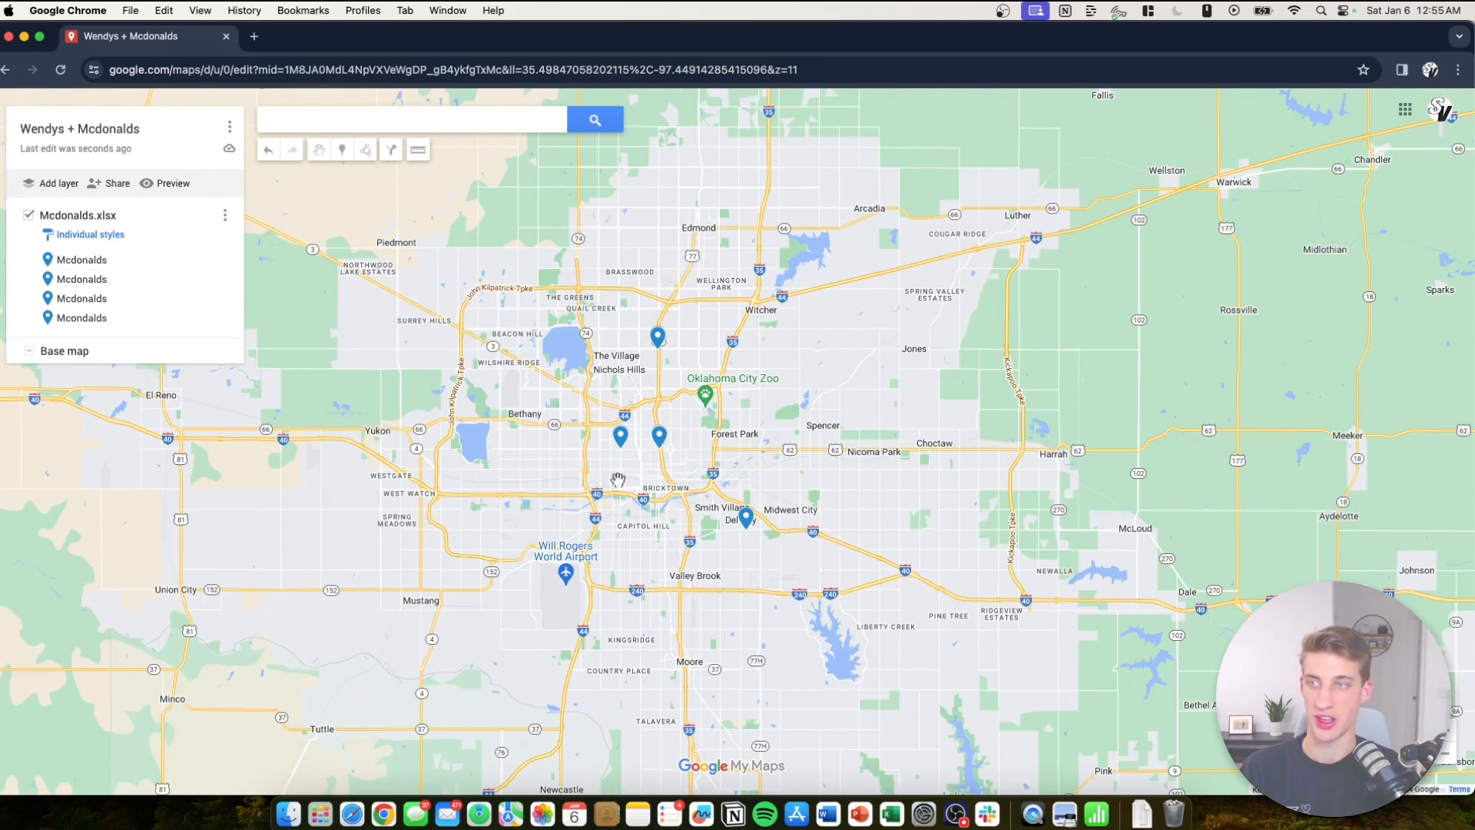
left_click(91, 235)
left_click(146, 246)
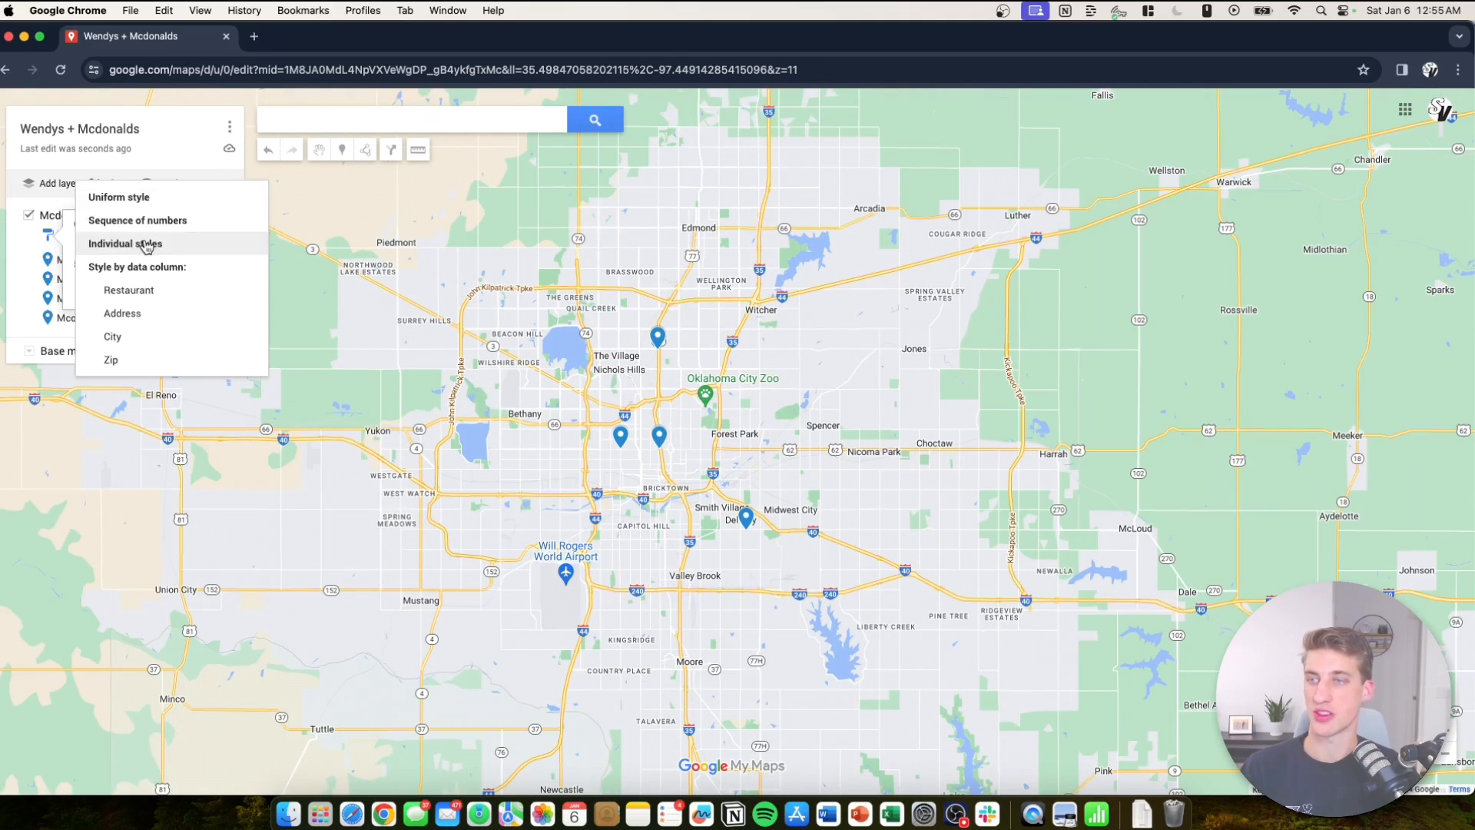
left_click(151, 200)
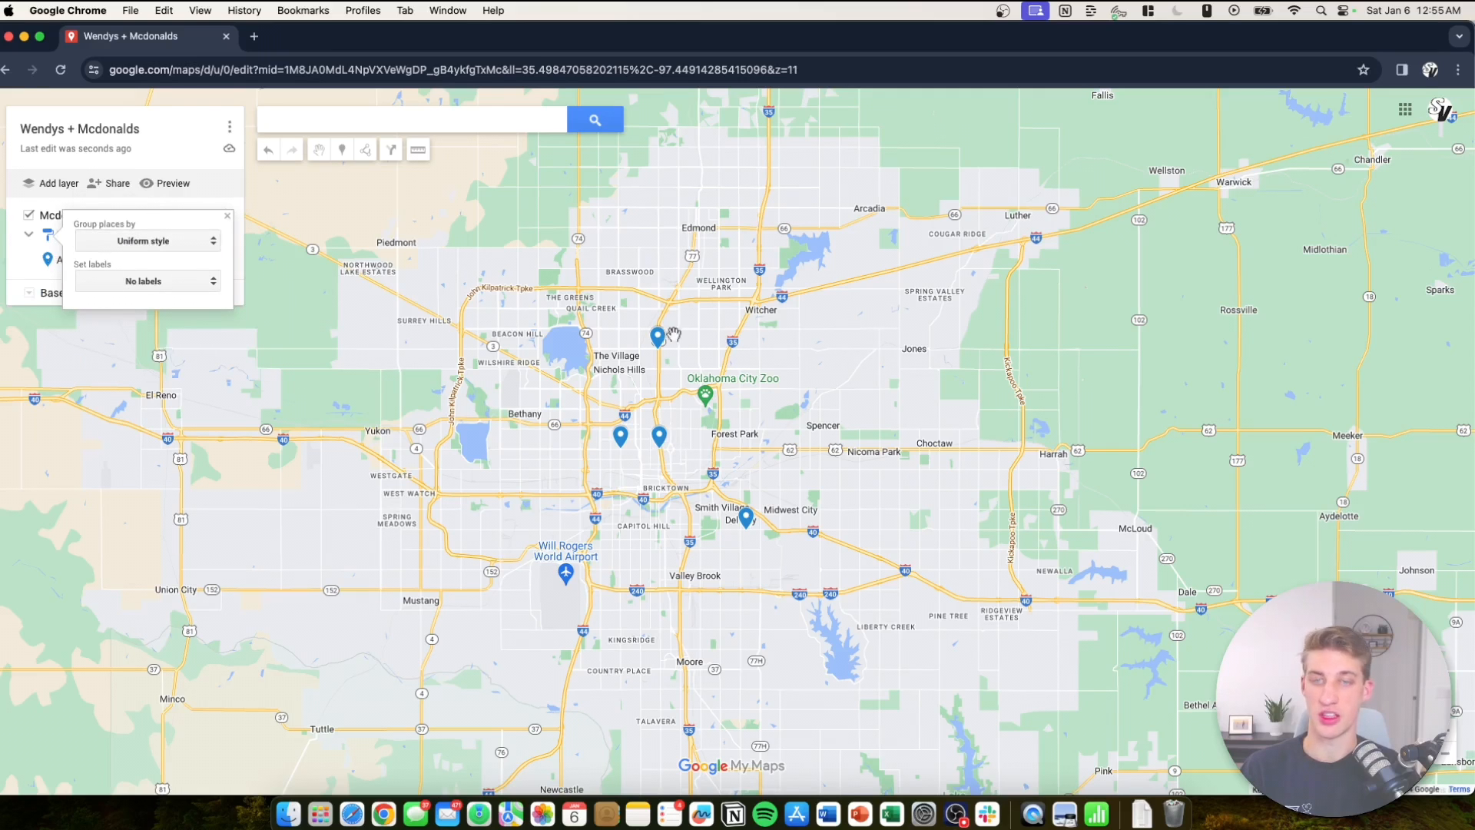
left_click(660, 436)
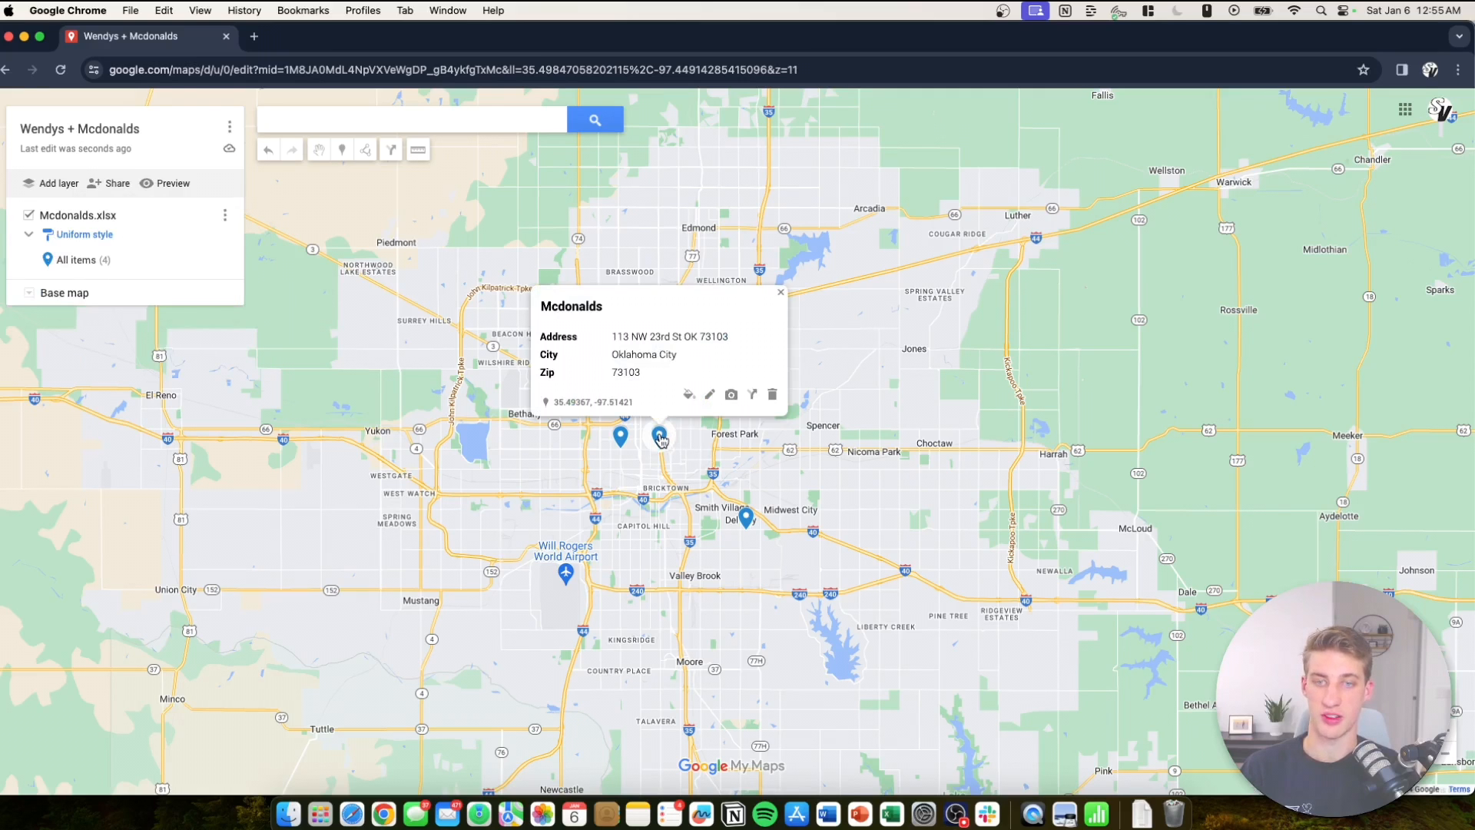
left_click(620, 436)
left_click(659, 436)
left_click(621, 436)
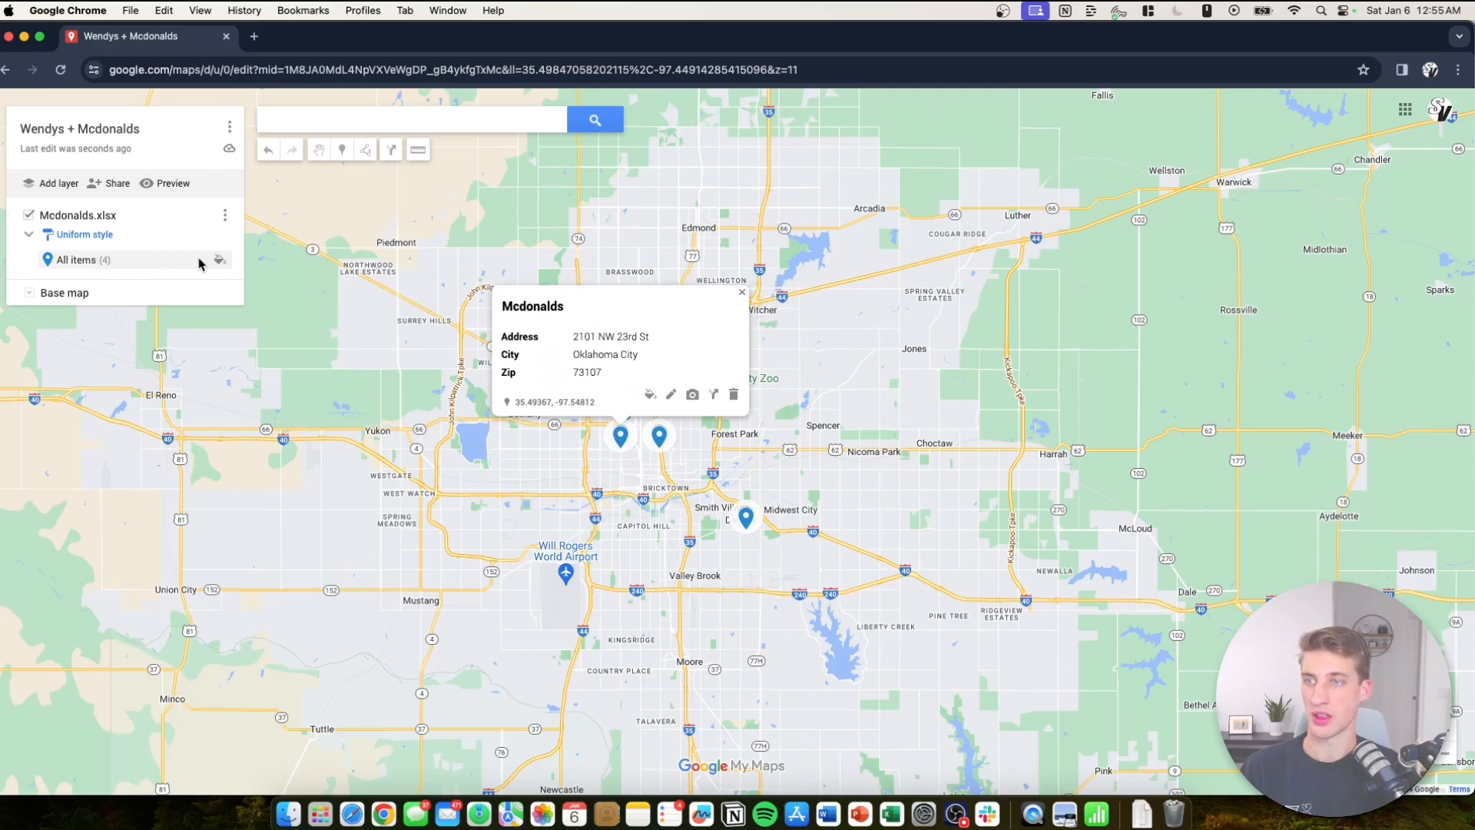
Style all markers in the Mcdonalds.xlsx layer dark orange with the burger-and-drink icon from Places, filtering the icons by "food".
left_click(219, 261)
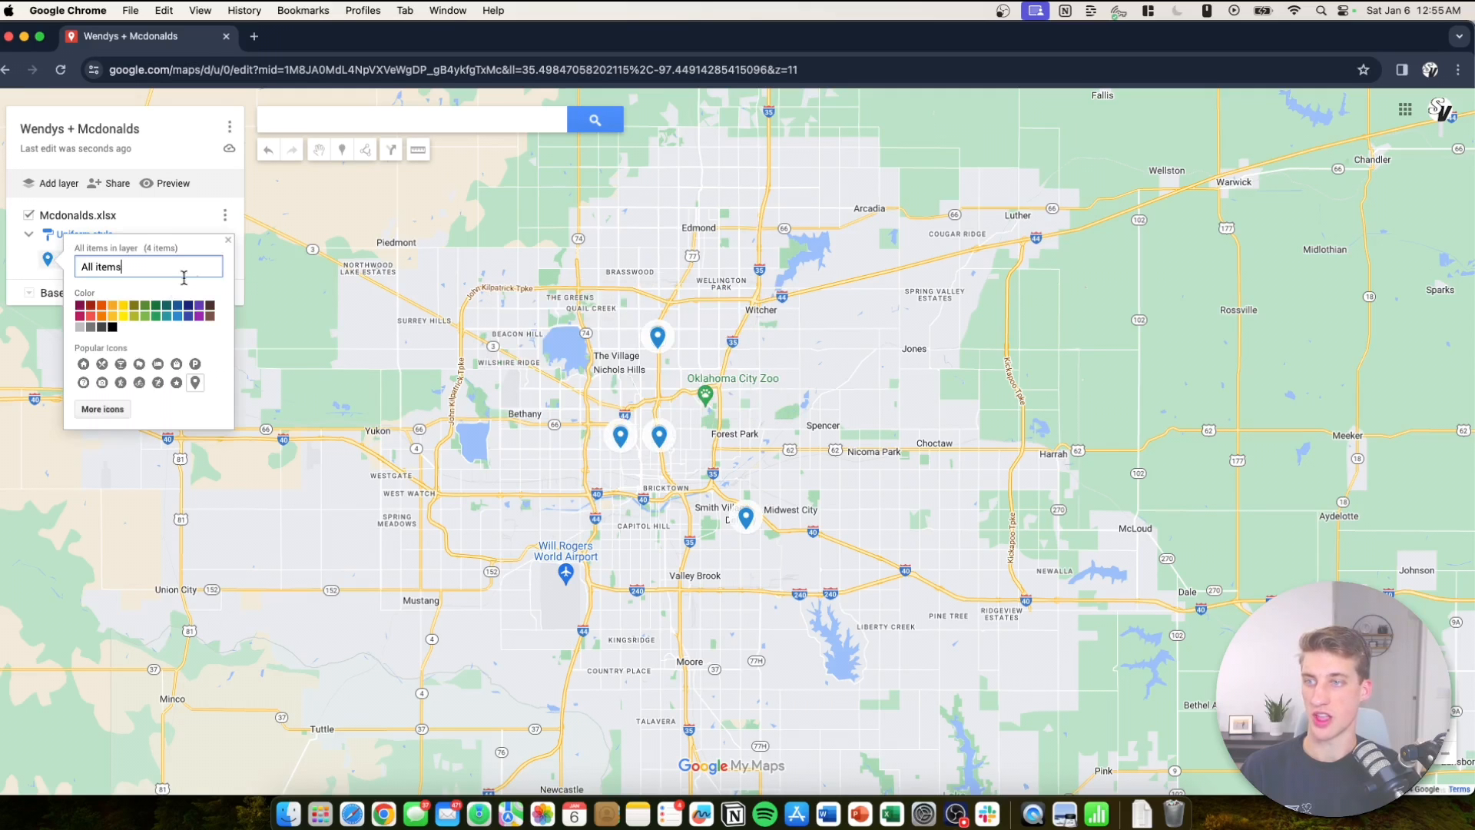
left_click(101, 309)
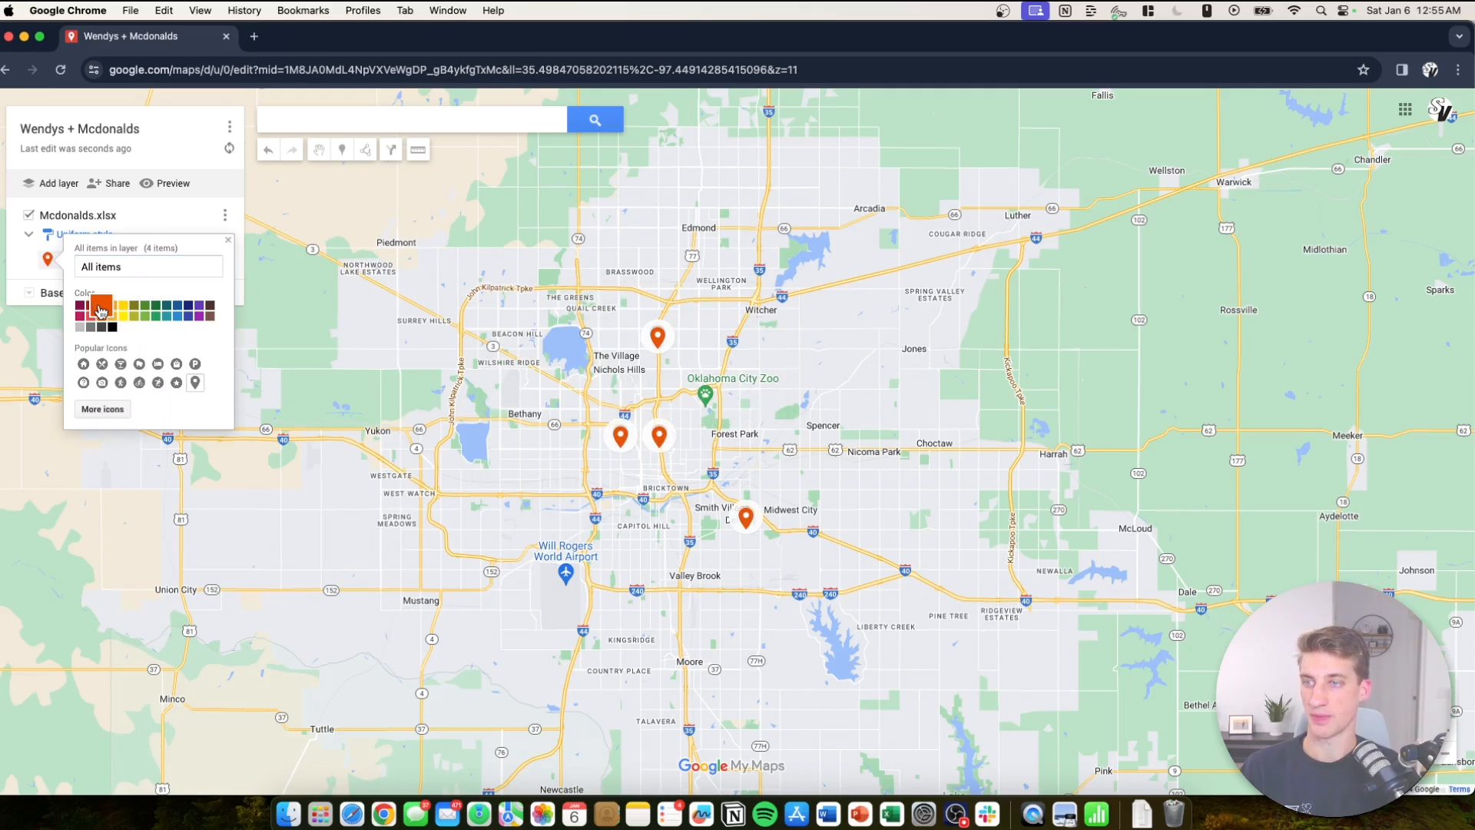
left_click(113, 409)
left_click(989, 205)
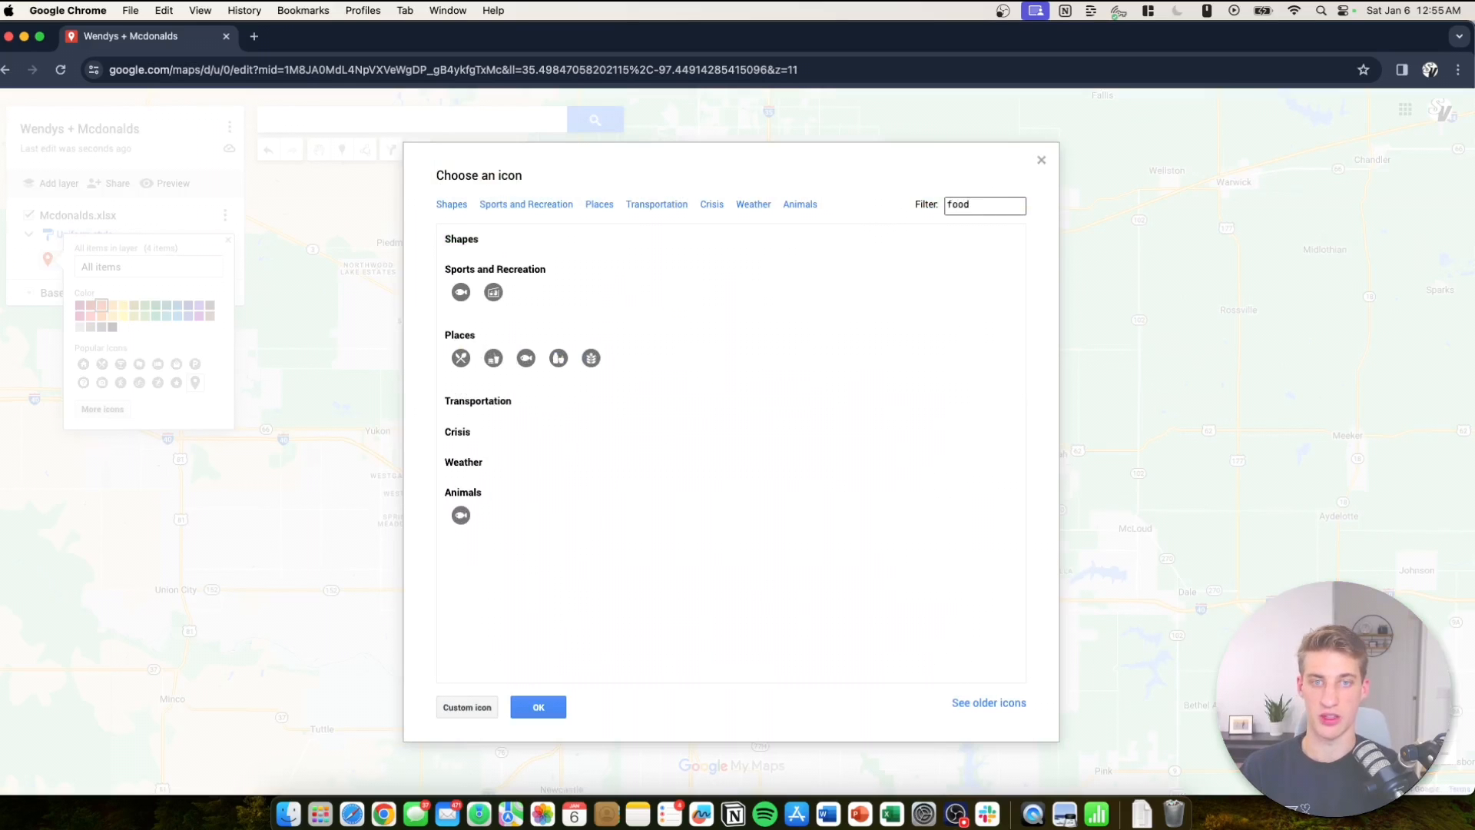
left_click(666, 284)
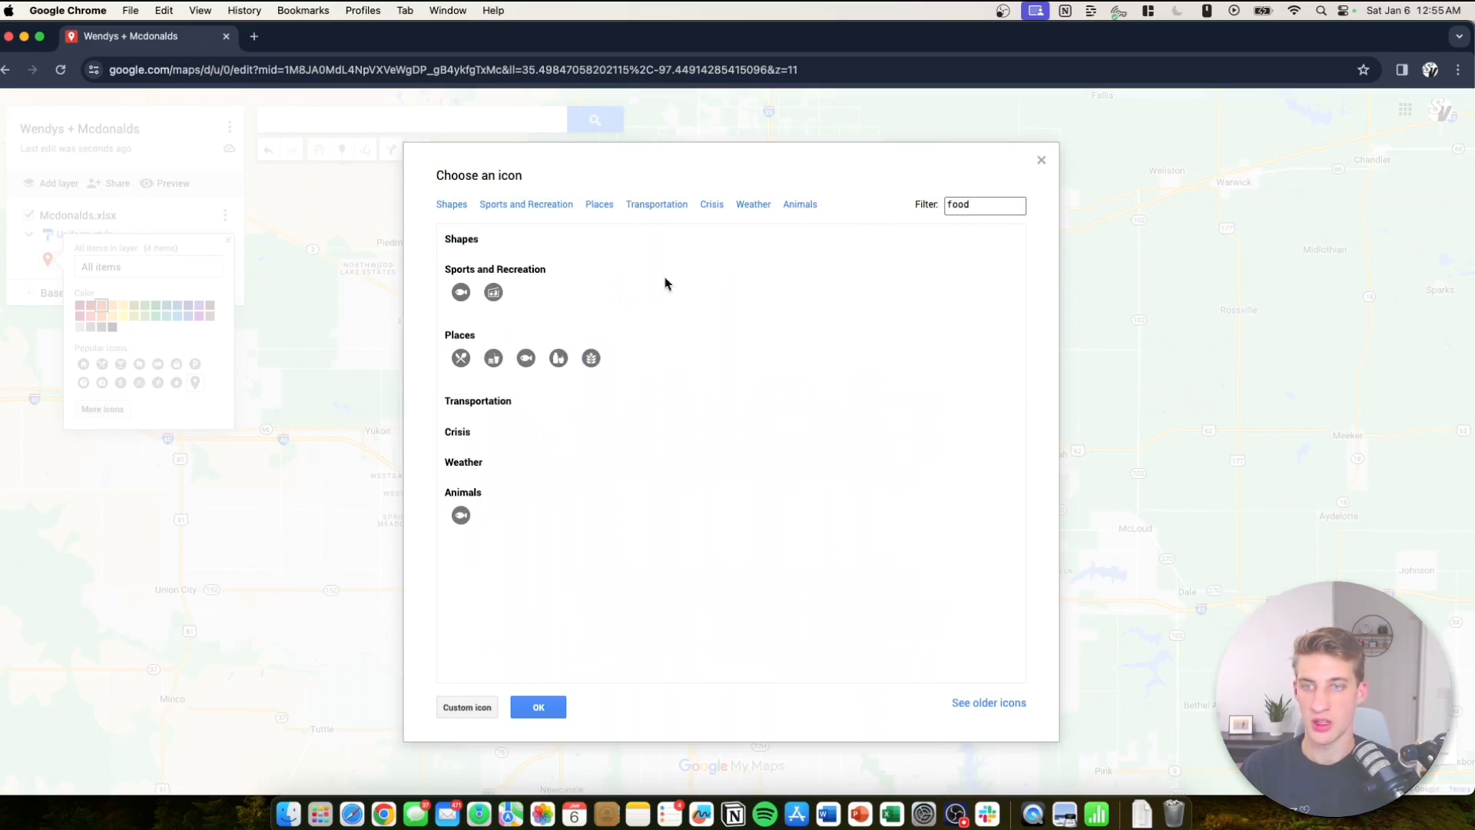
left_click(494, 359)
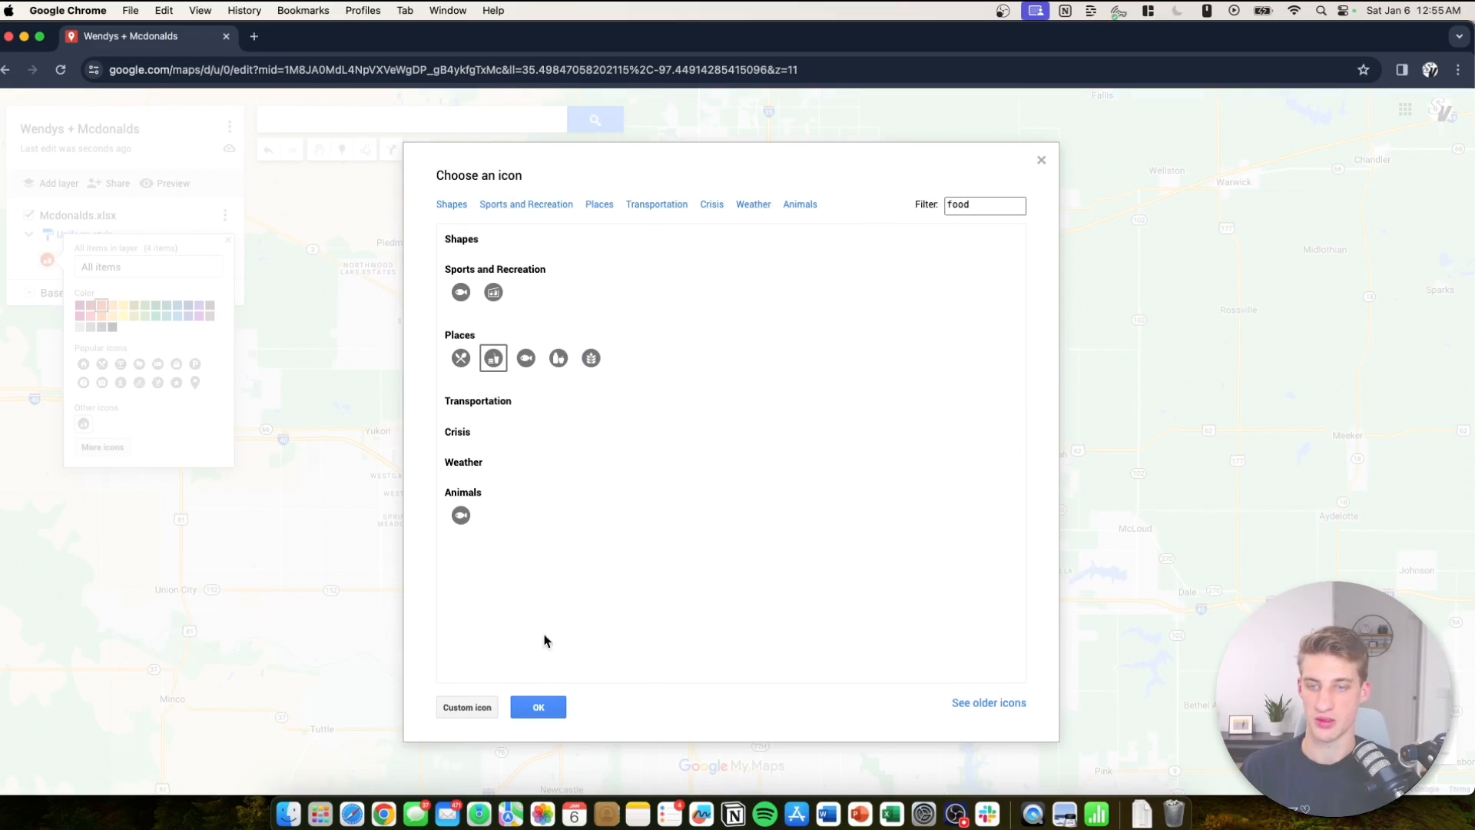
left_click(463, 708)
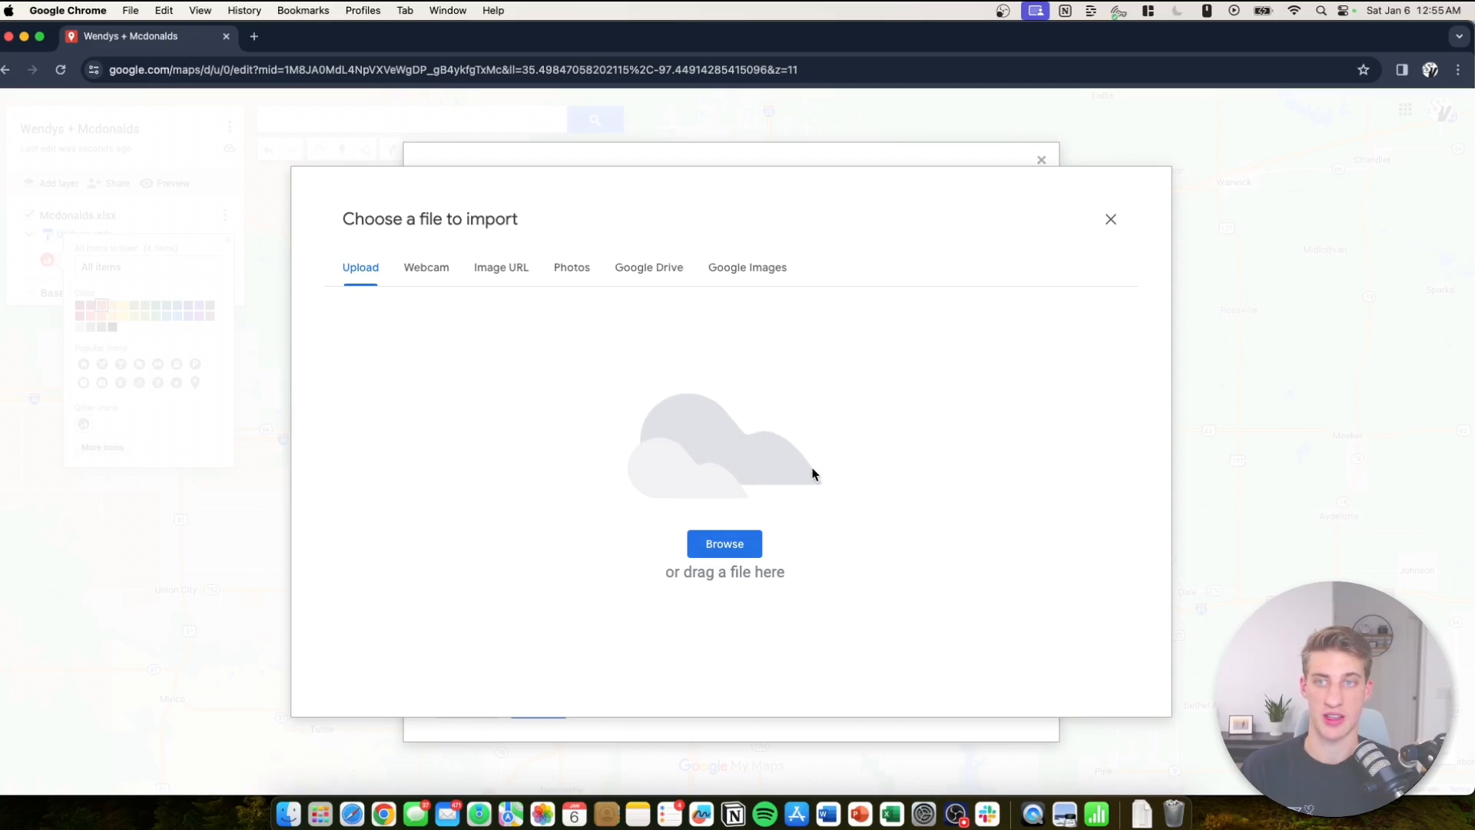
left_click(1112, 221)
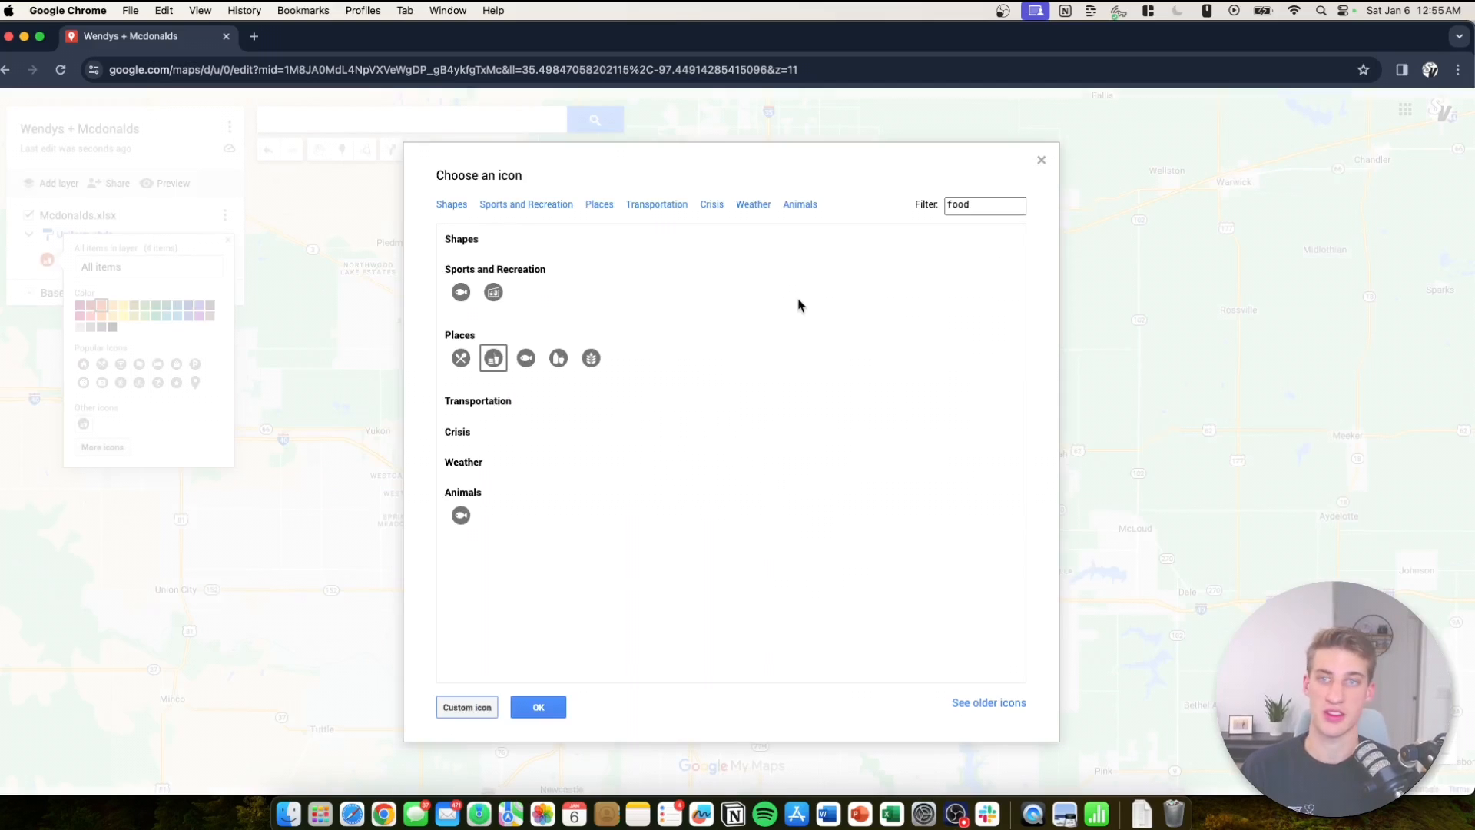
left_click(539, 707)
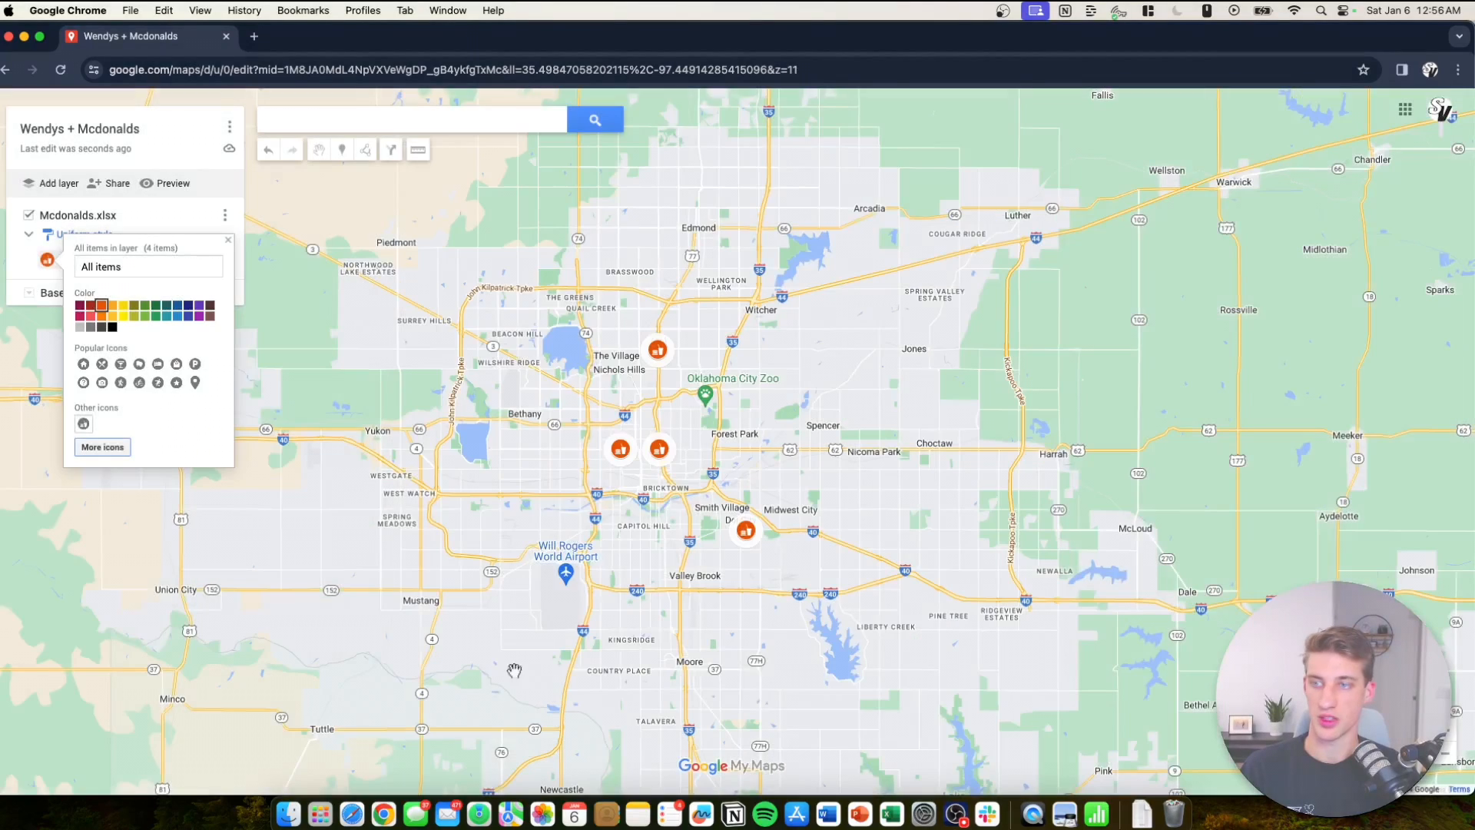
left_click(496, 611)
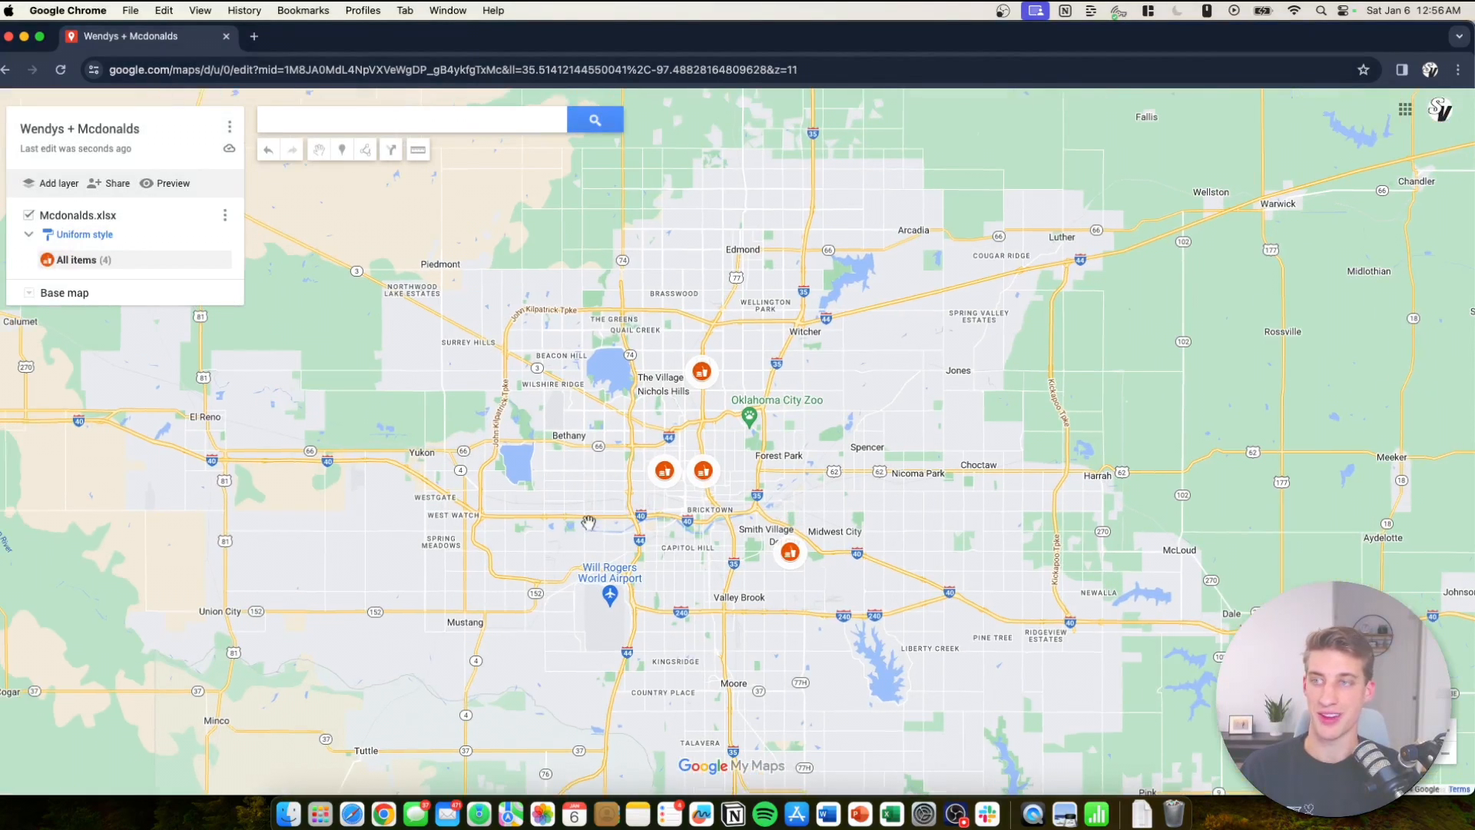
scroll(596, 527, "up", 2)
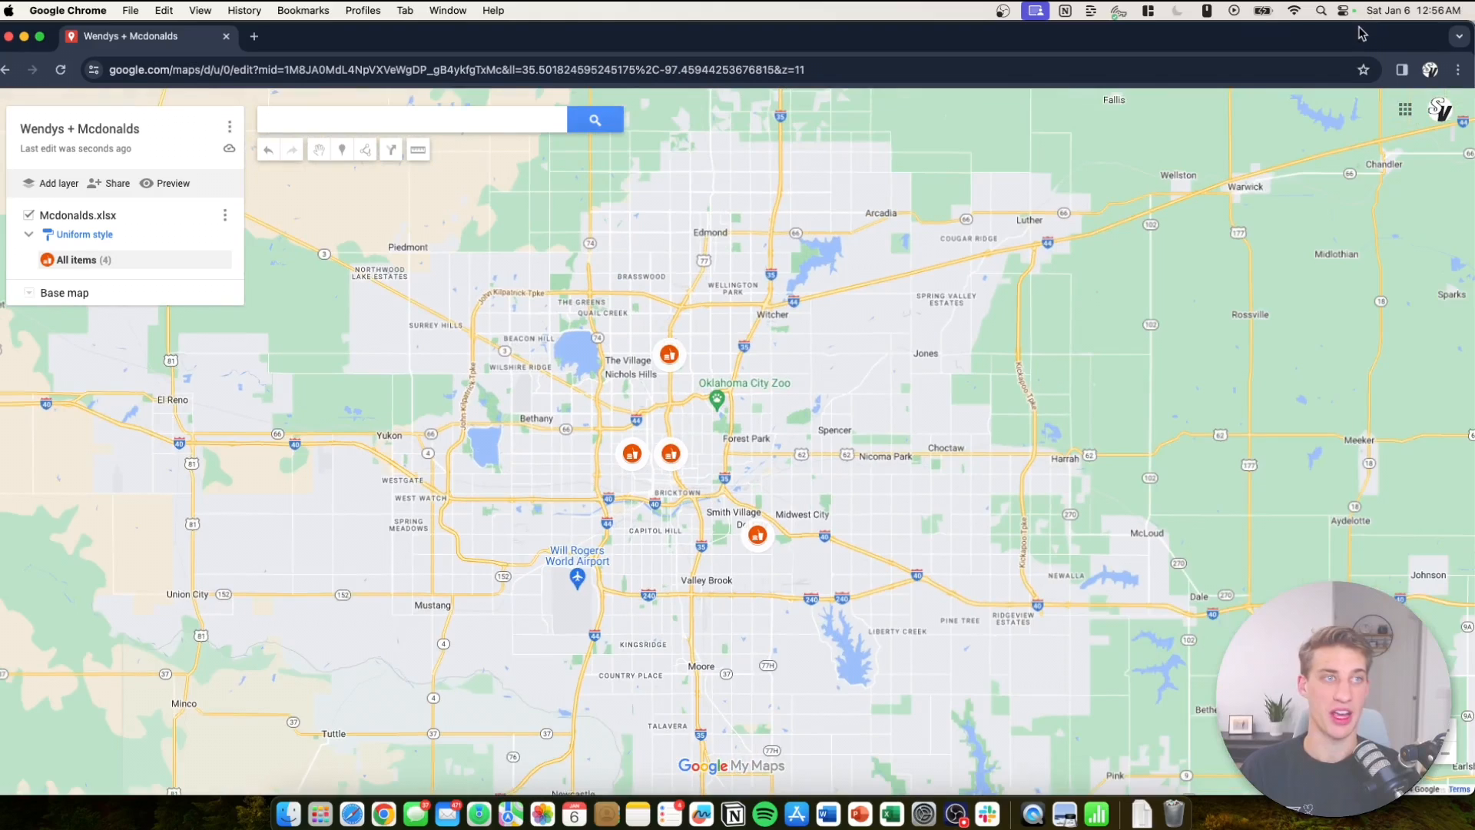
mouse_move(1362, 34)
left_mouse_down()
mouse_move(1307, 52)
mouse_move(1345, 33)
left_mouse_up()
left_click_drag(627, 40, 644, 35)
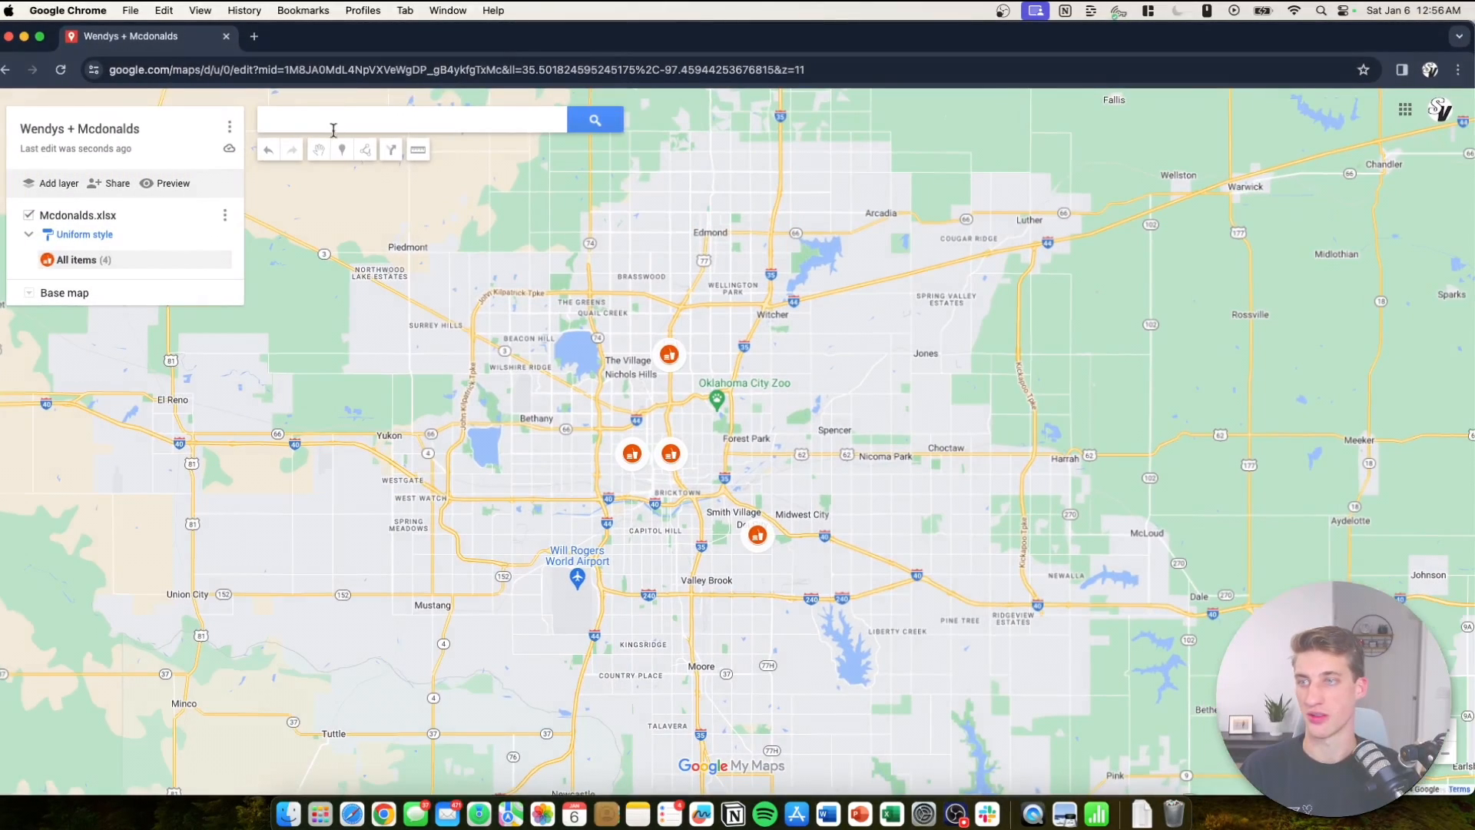
Add a new layer to the map and import the Wendys.xlsx file from the desktop into it.
left_click(64, 190)
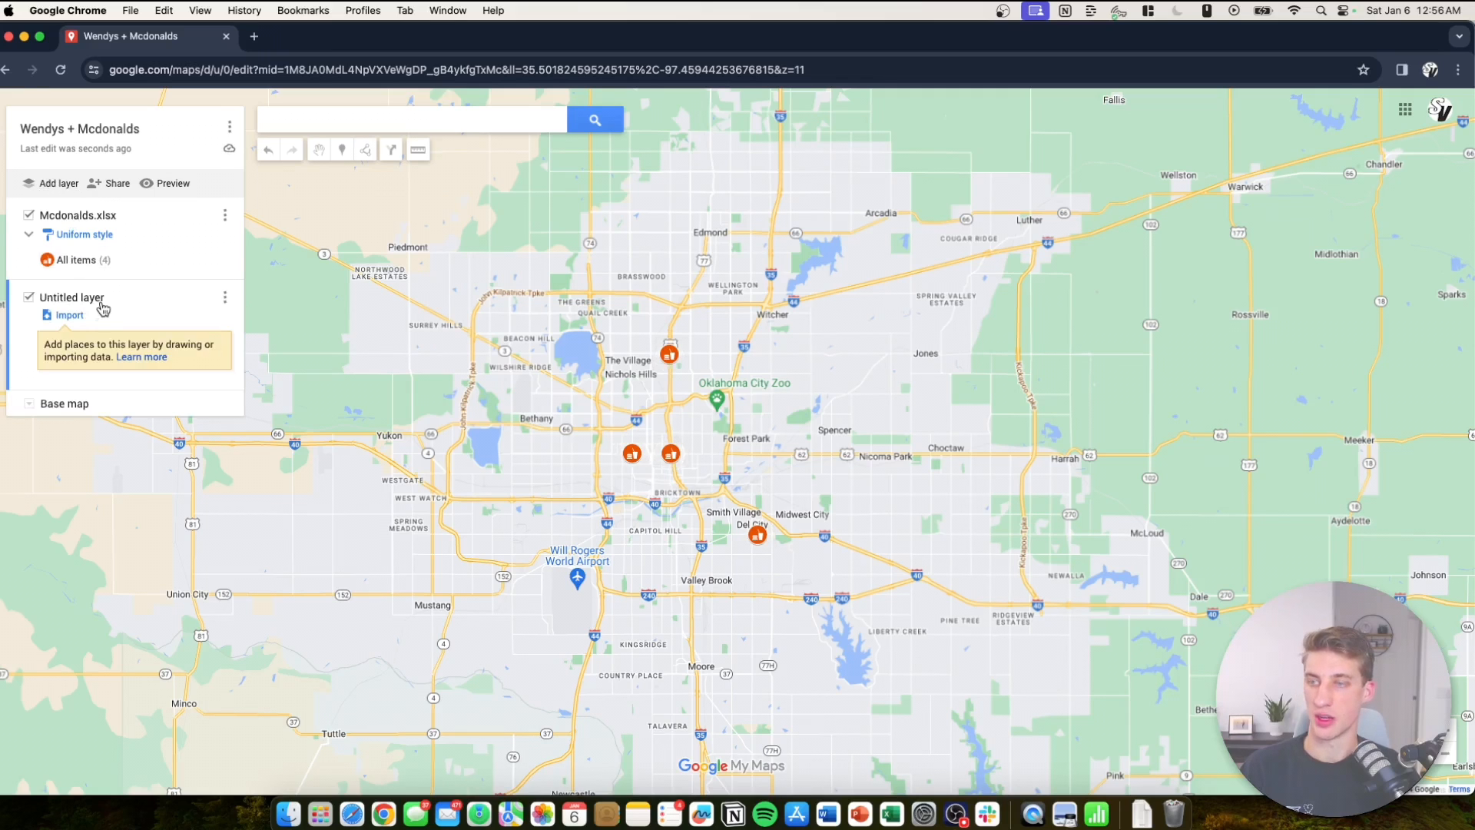
left_click(65, 321)
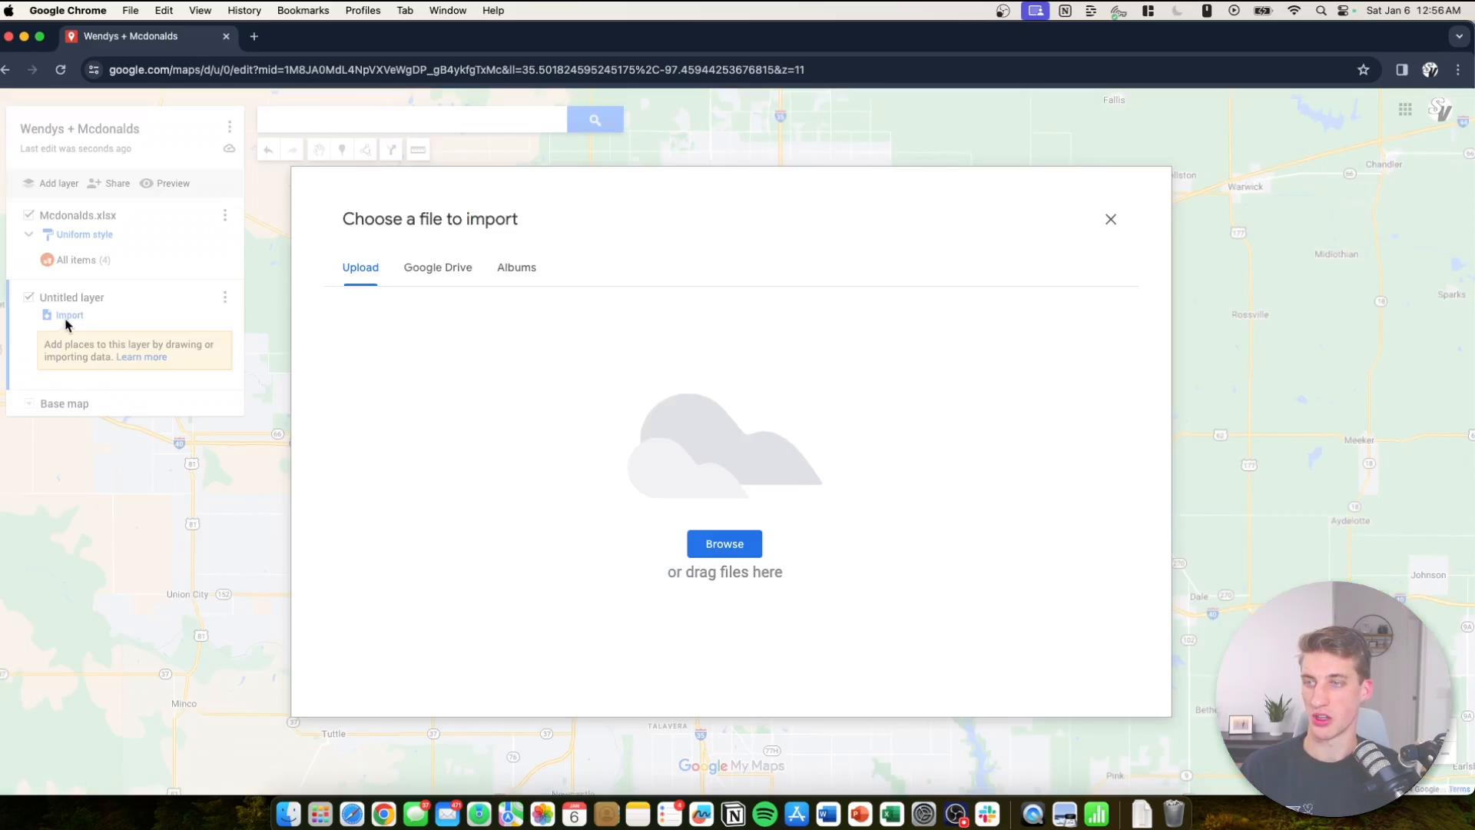
left_click(1178, 11)
left_click(1131, 35)
left_click_drag(1164, 37, 1092, 38)
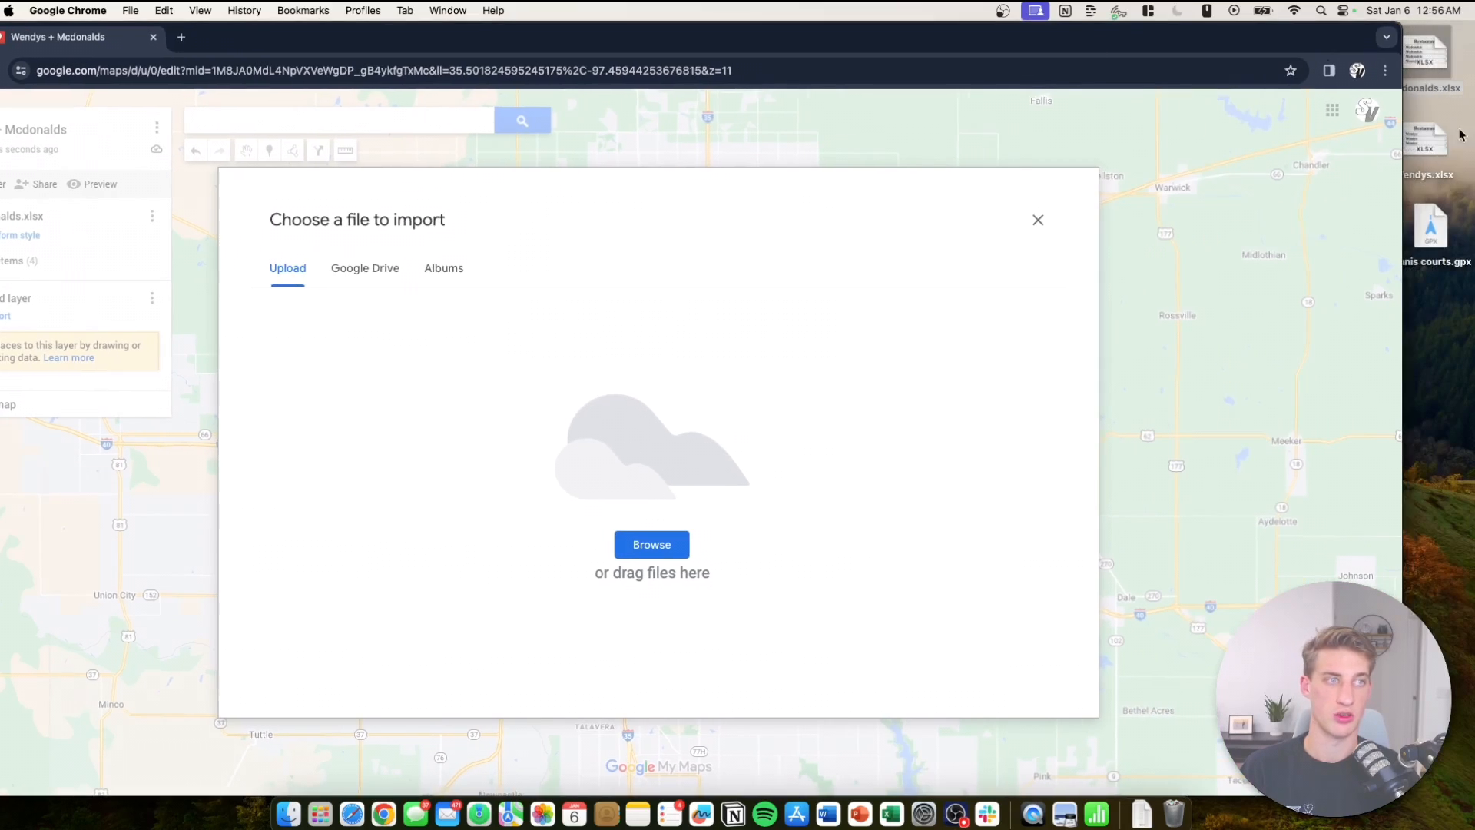
left_click_drag(1427, 140, 839, 461)
left_click_drag(929, 36, 1003, 36)
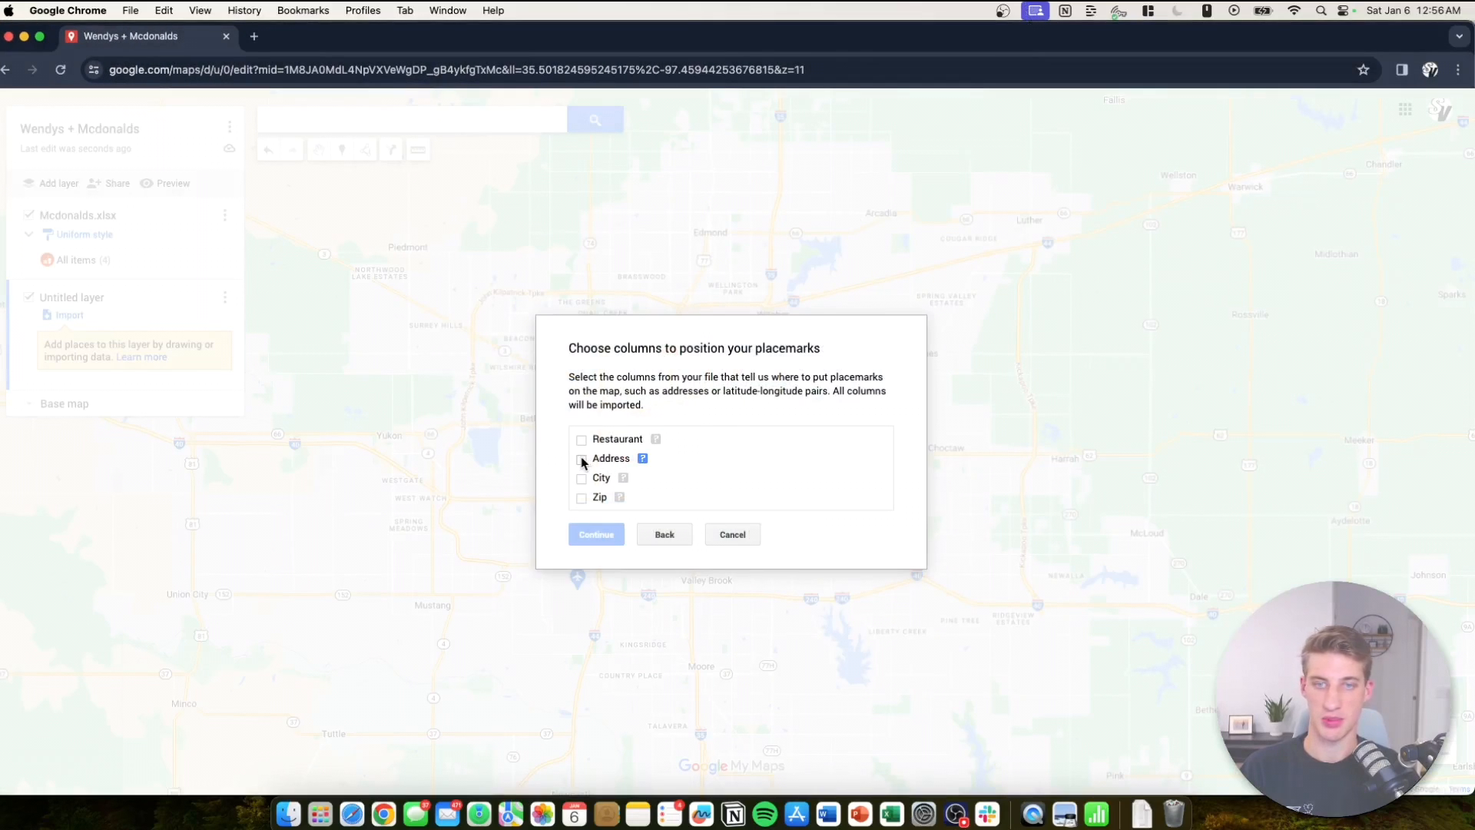
Position the Wendys placemarks by the Address, City and Zip columns and title the markers by the Restaurant column.
left_click(582, 460)
left_click(582, 479)
left_click(582, 498)
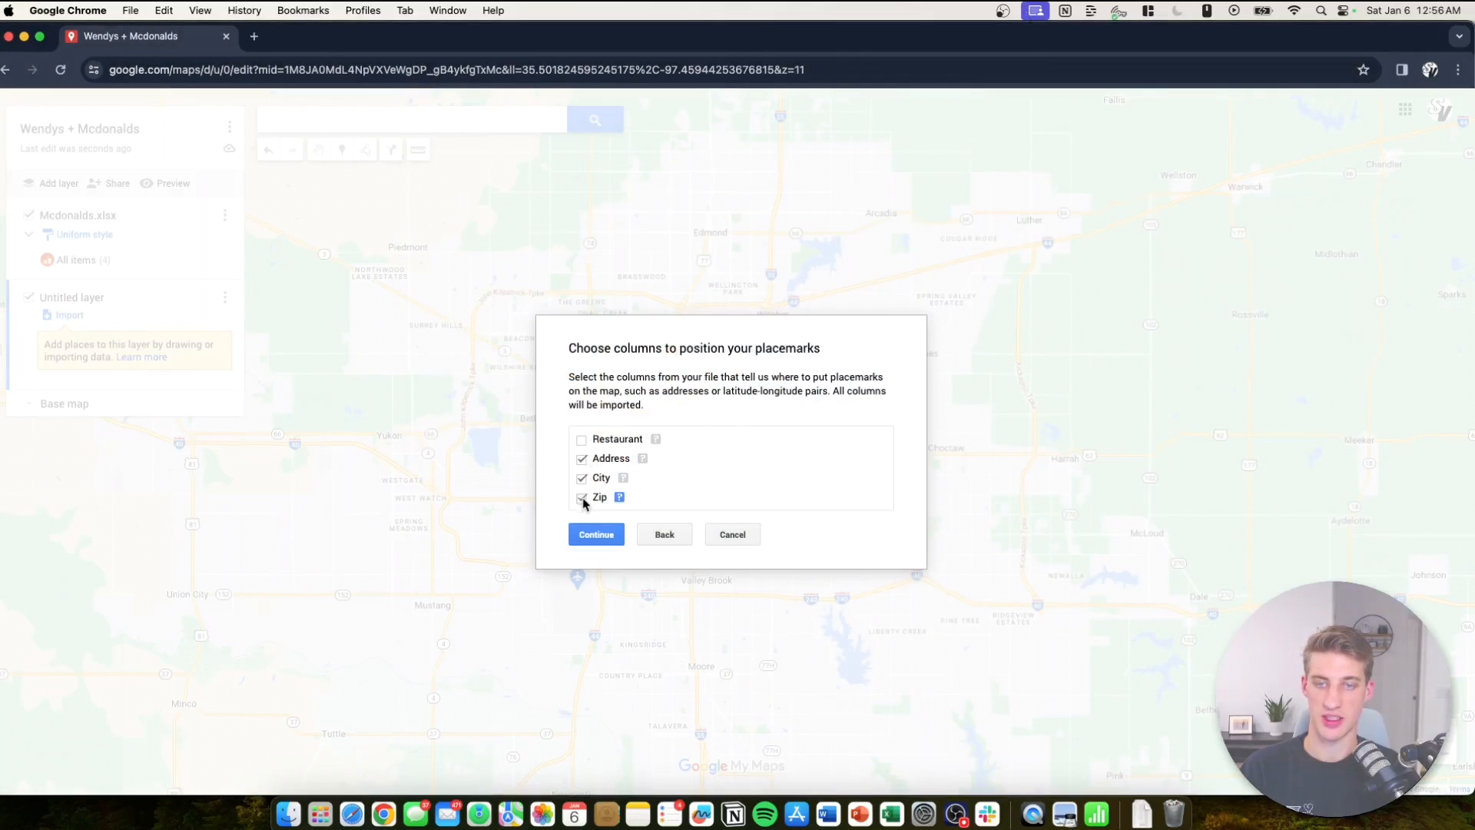
left_click(614, 543)
left_click(582, 432)
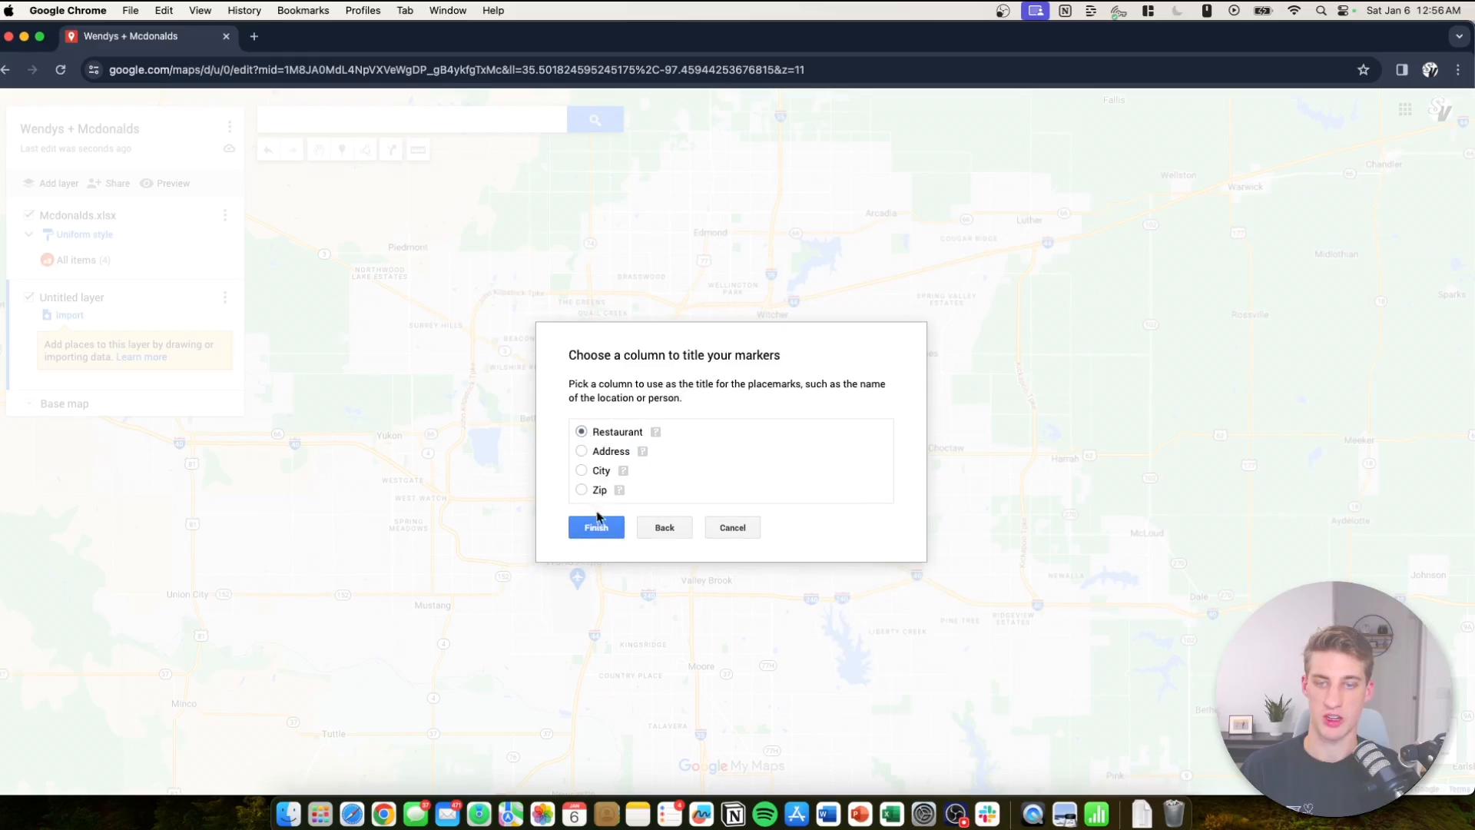
left_click(598, 527)
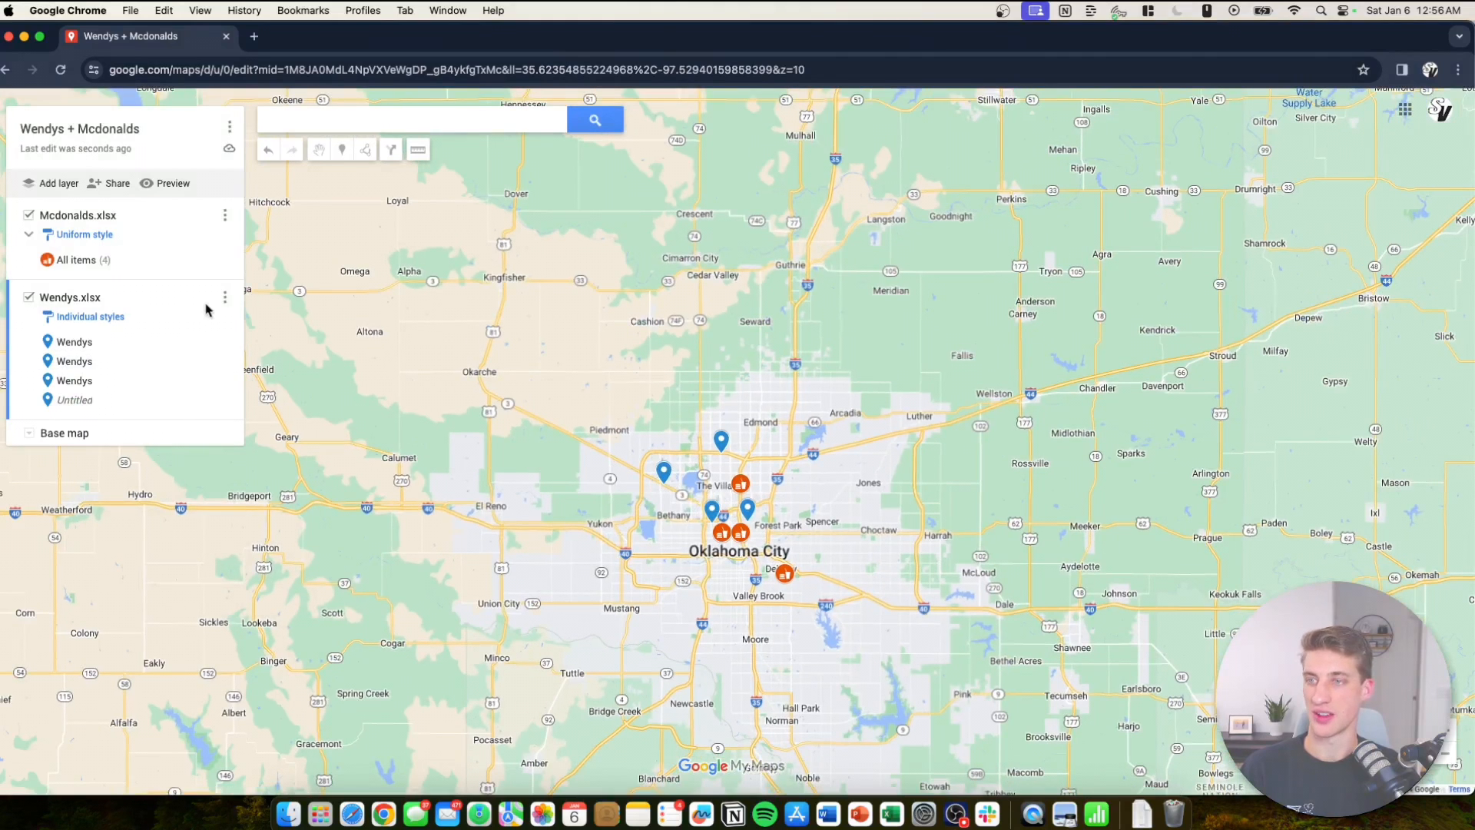
Group the Wendys.xlsx layer's places by Uniform style.
left_click(96, 317)
left_click(138, 319)
left_click(145, 282)
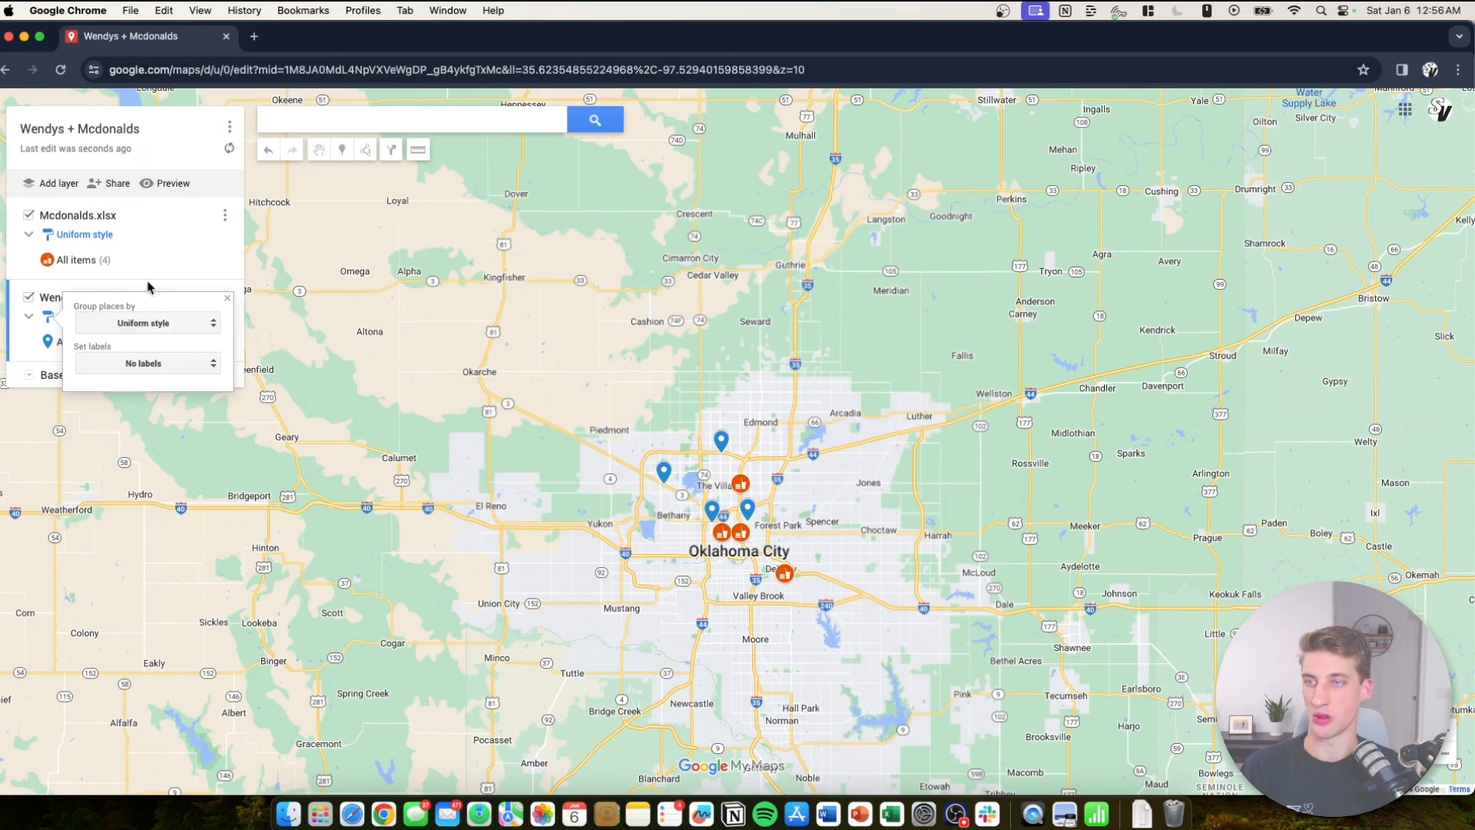
left_click(182, 283)
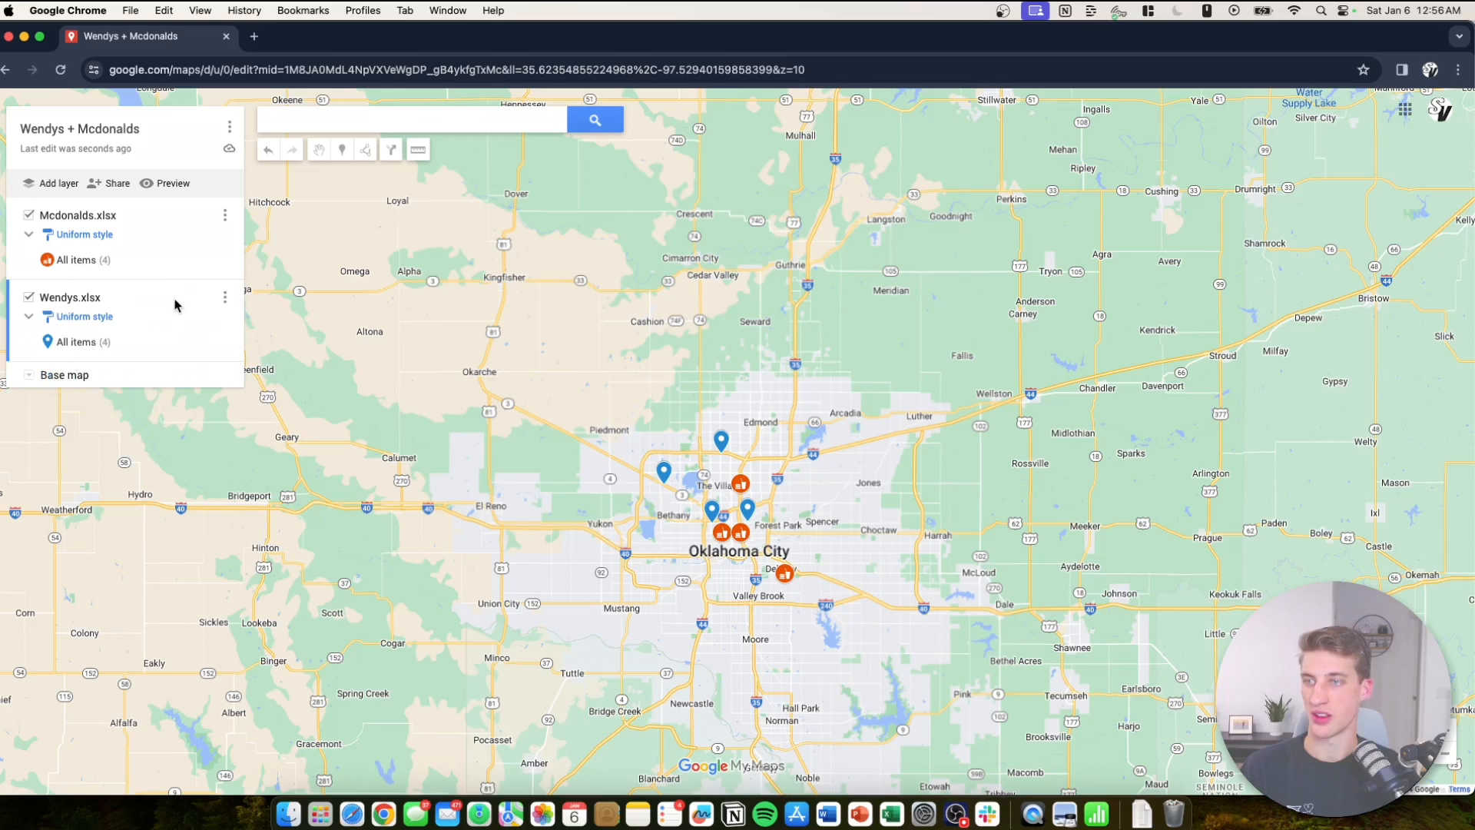
Style all markers in the Wendys.xlsx layer yellow with the first icon in the Sports and Recreation group.
left_click(219, 342)
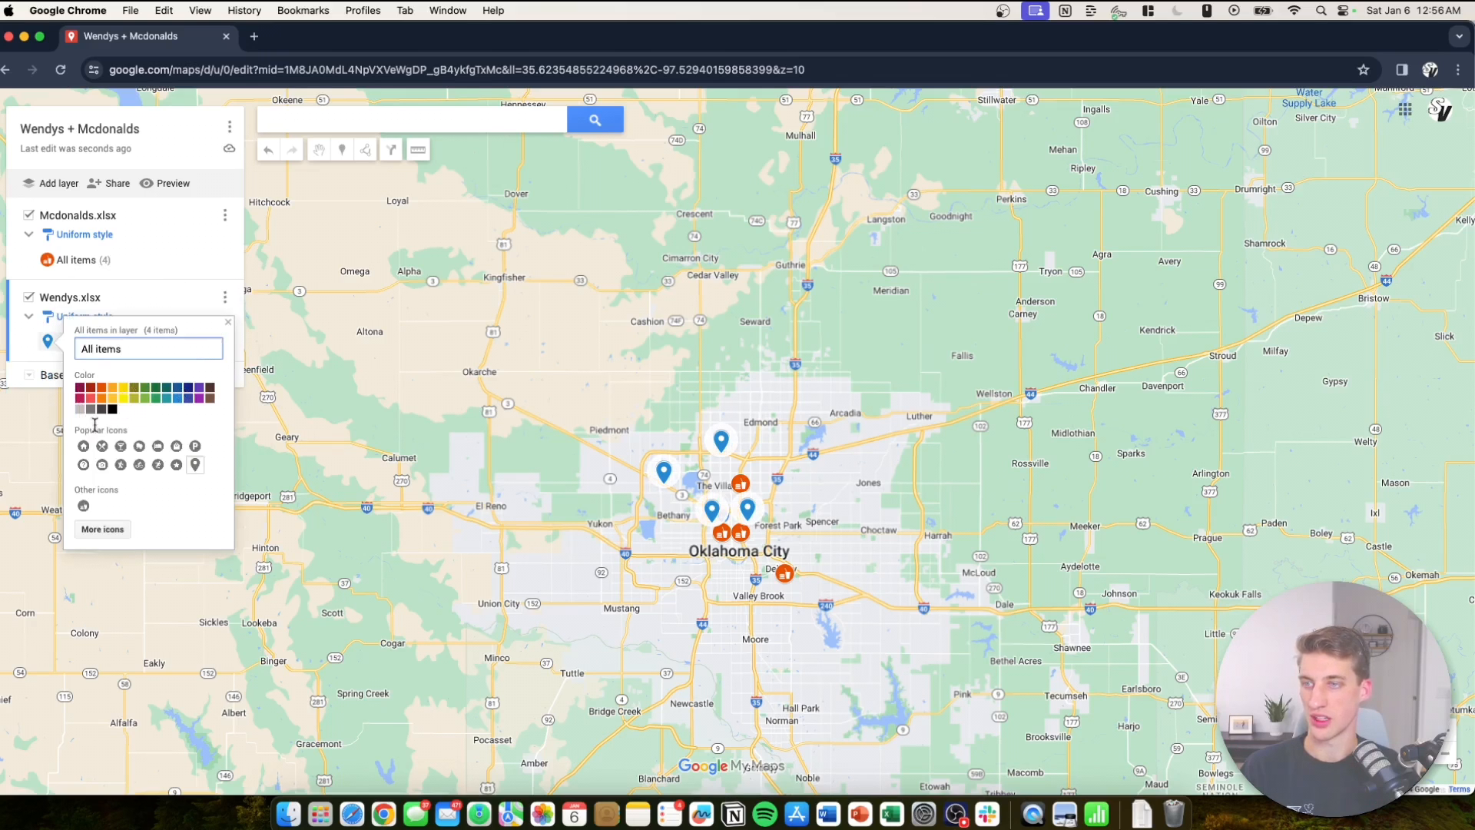
left_click(123, 404)
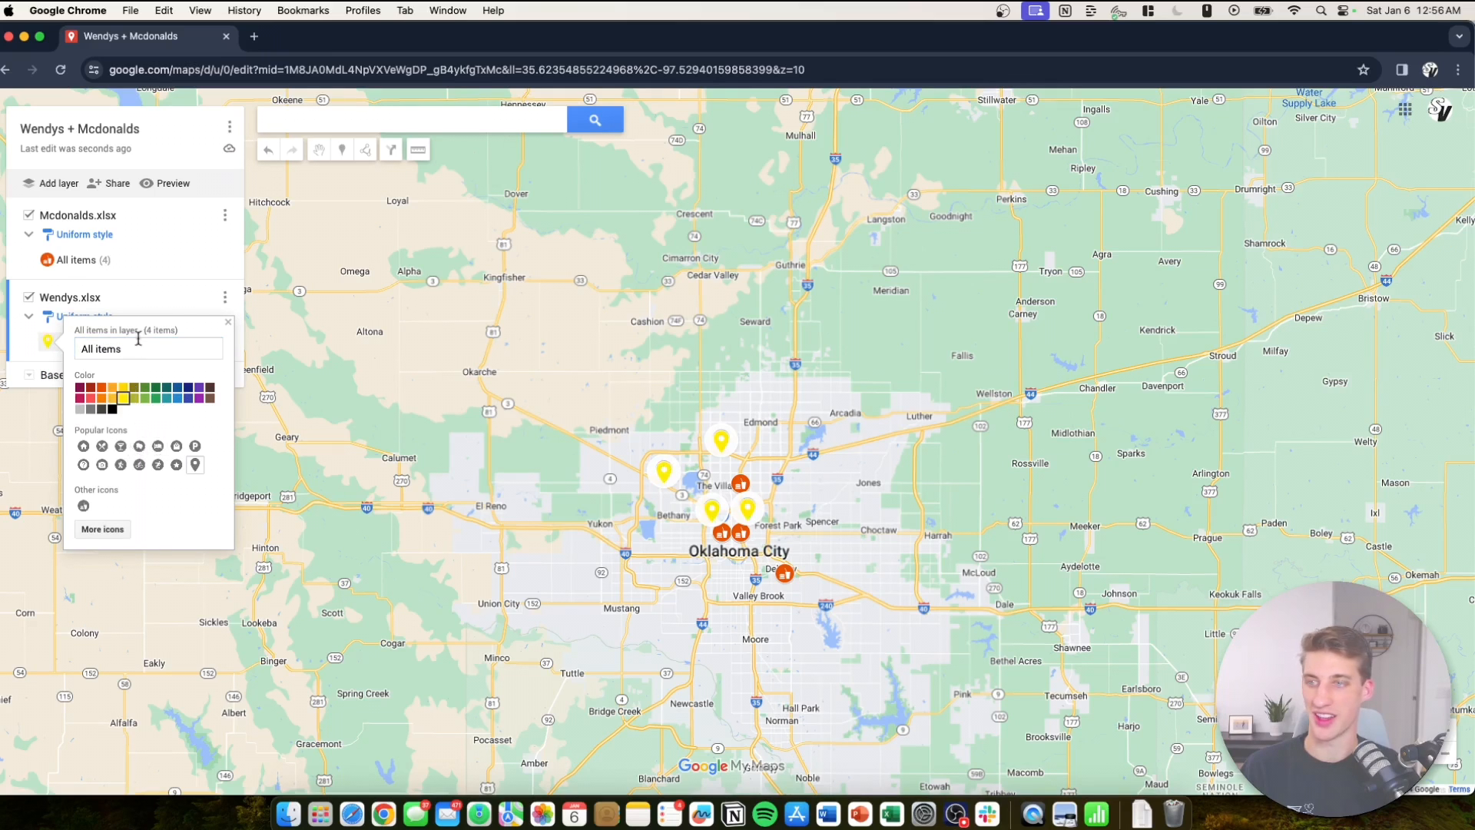
left_click(135, 301)
left_click(223, 342)
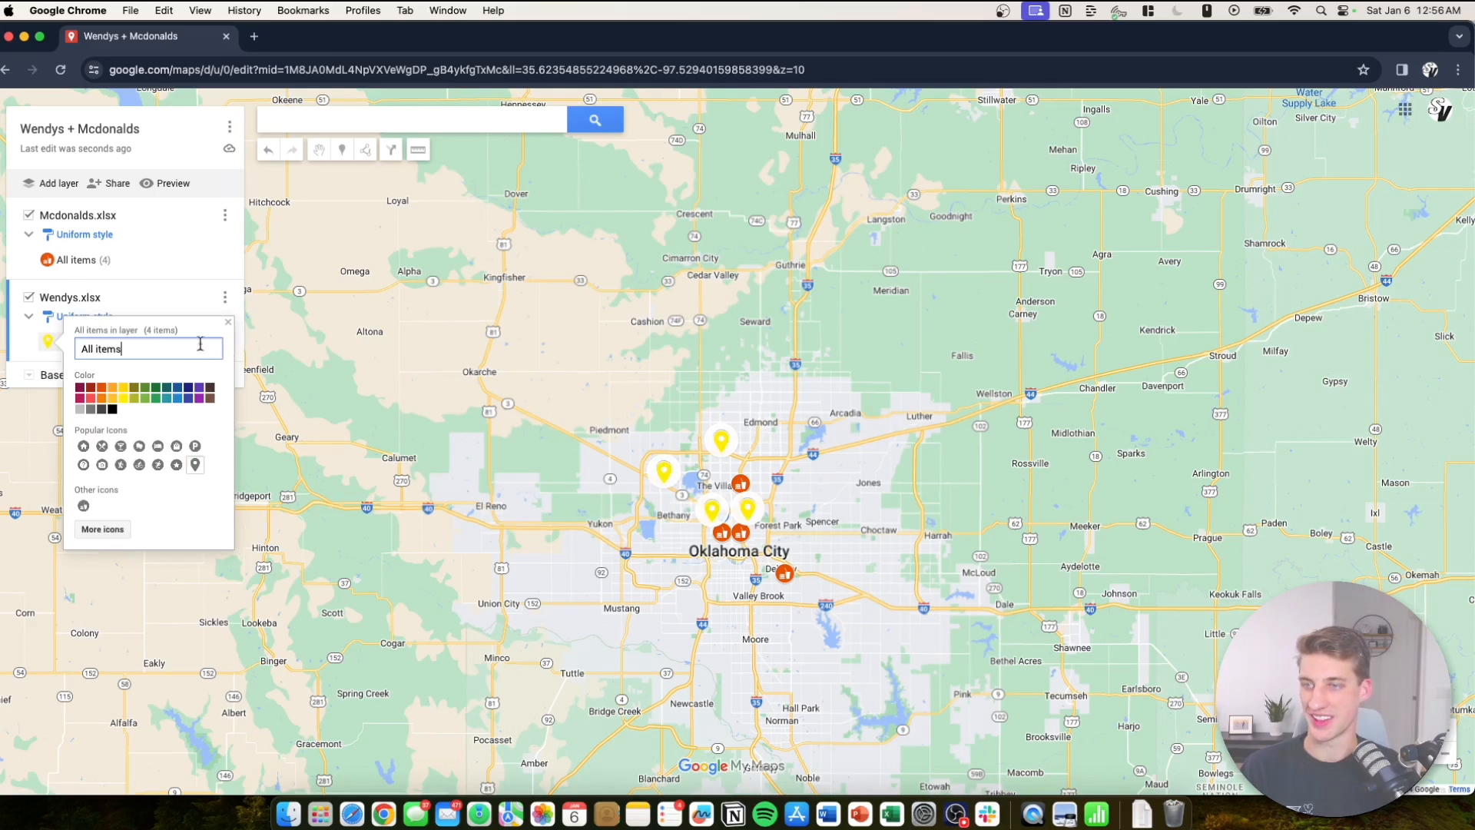
left_click(108, 531)
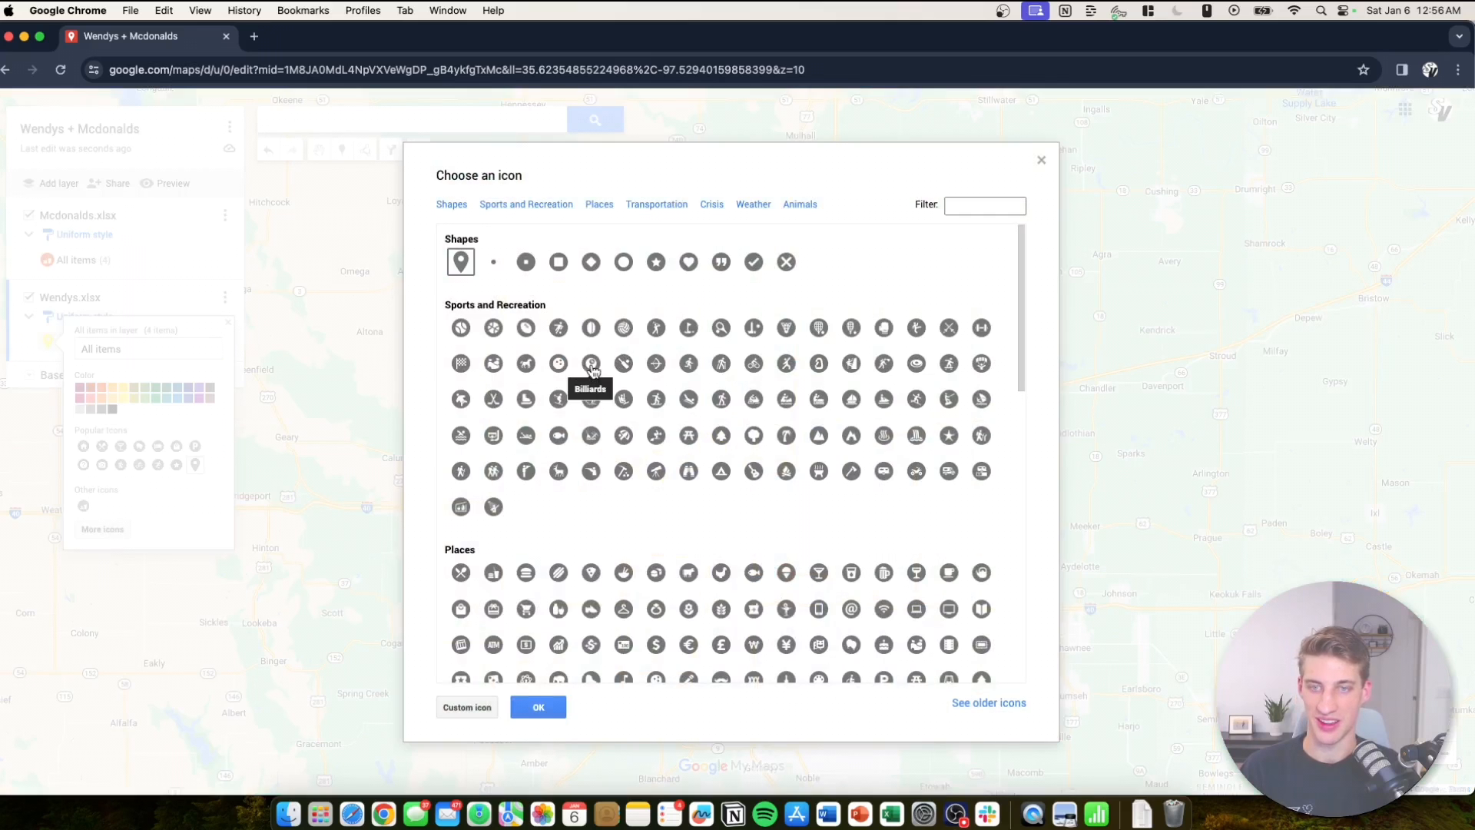
left_click(461, 328)
left_click(563, 704)
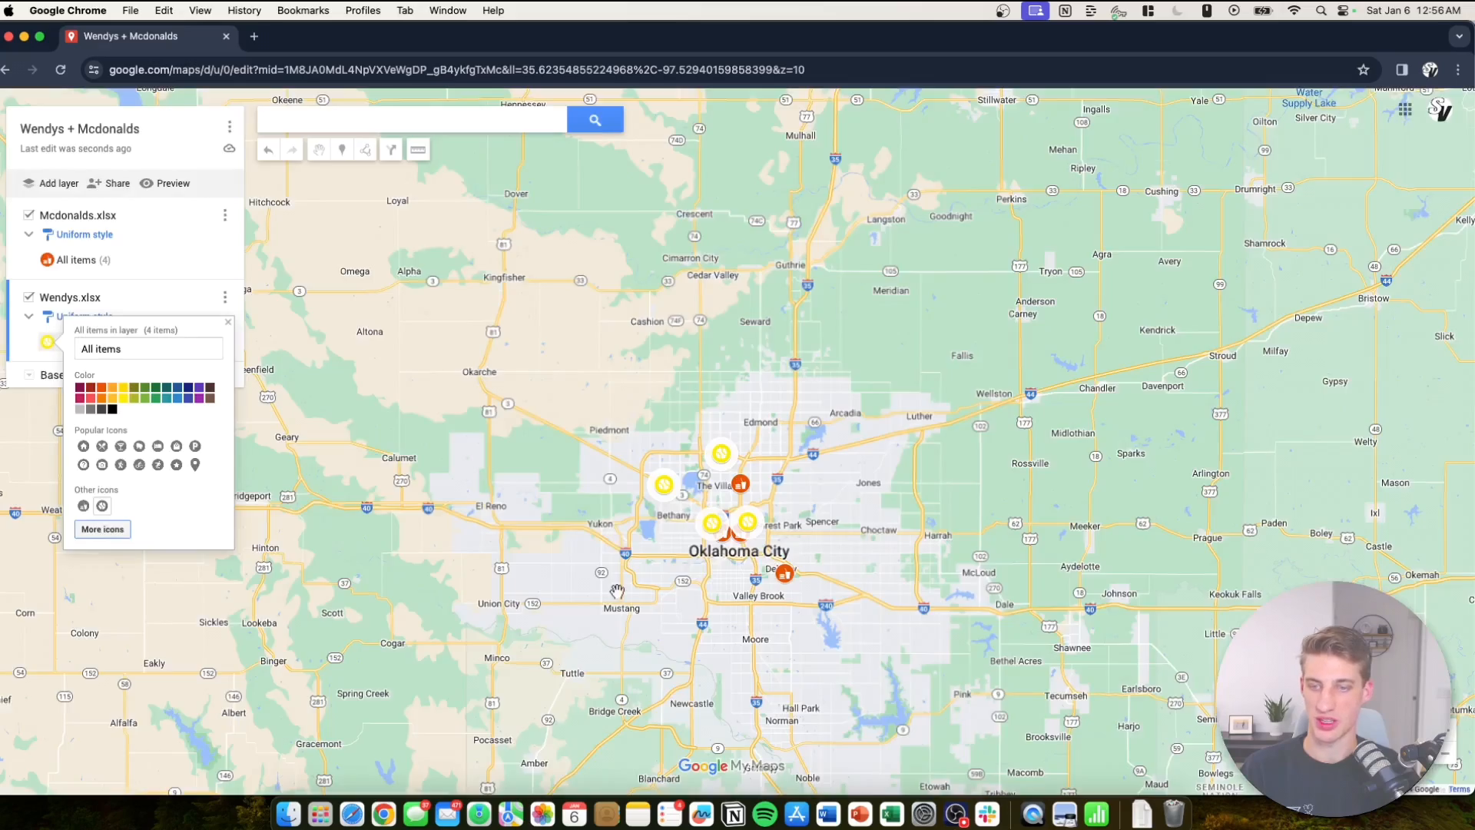
View the details of a central Wendys marker and the two nearby Mcdonalds markers to examine their imported columns.
scroll(771, 528, "up", 2)
scroll(770, 528, "up", 2)
scroll(720, 474, "down", 2)
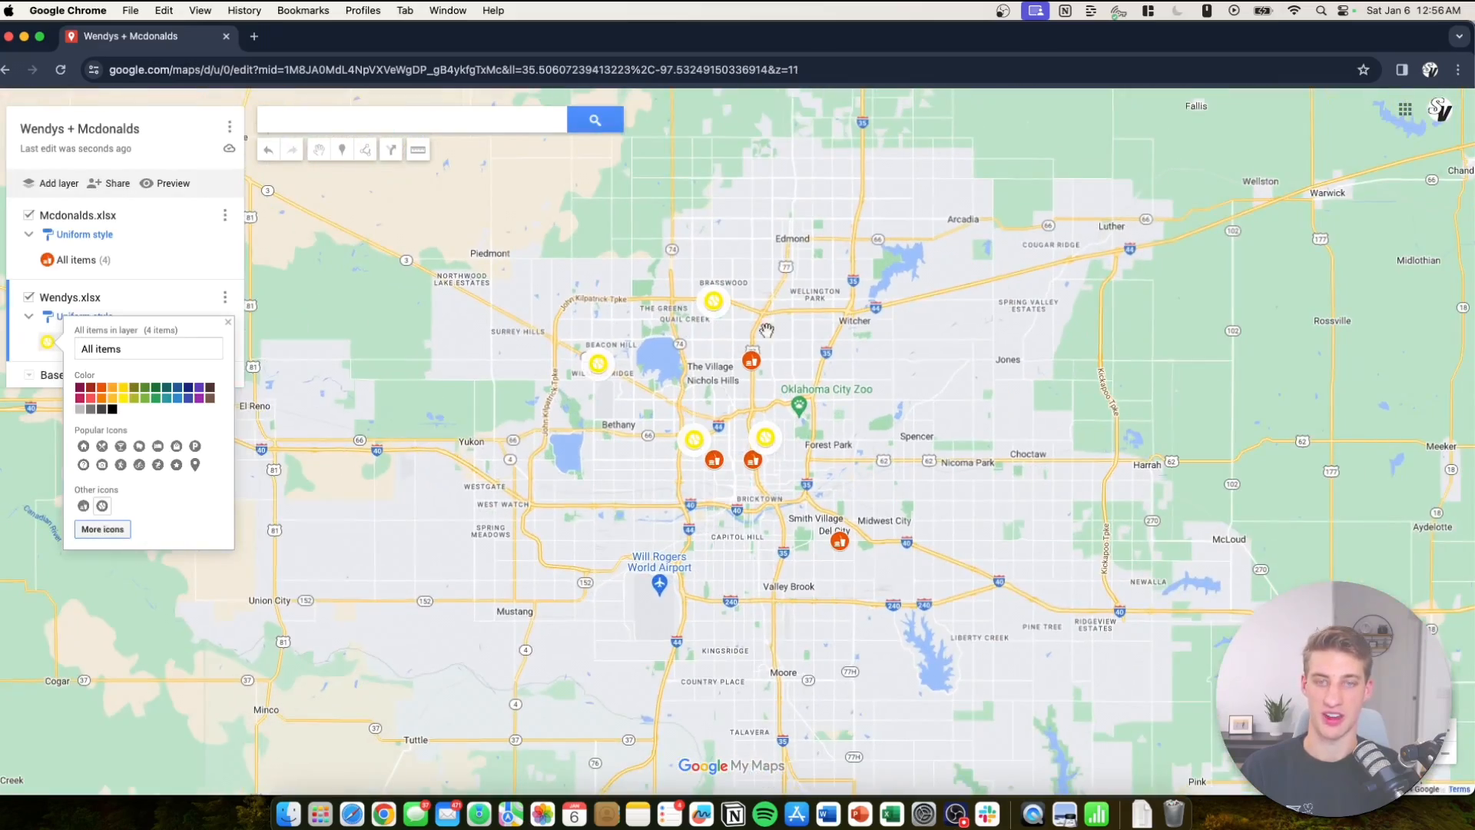
left_click(714, 460)
left_click(694, 439)
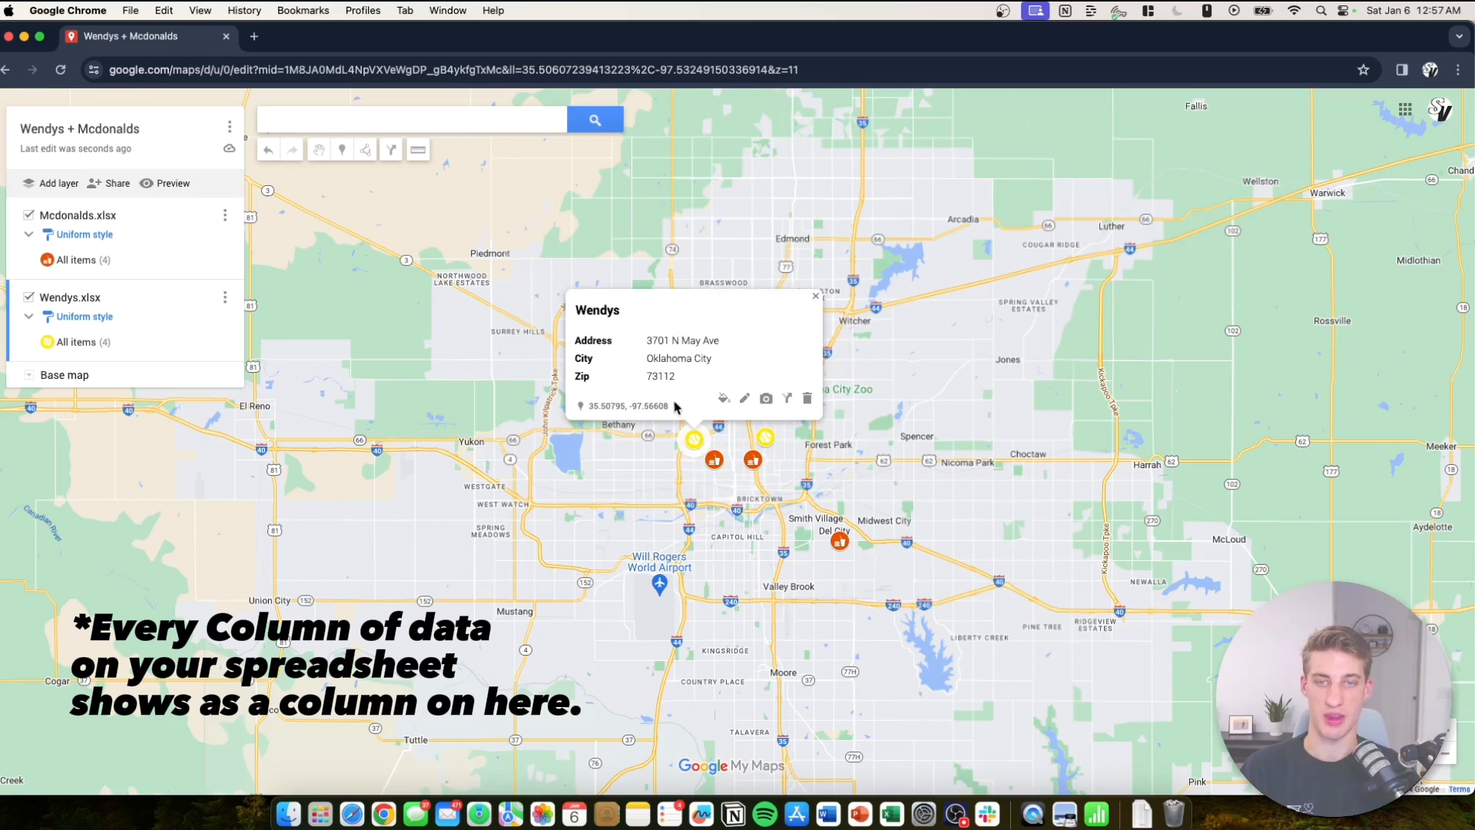
left_click(714, 460)
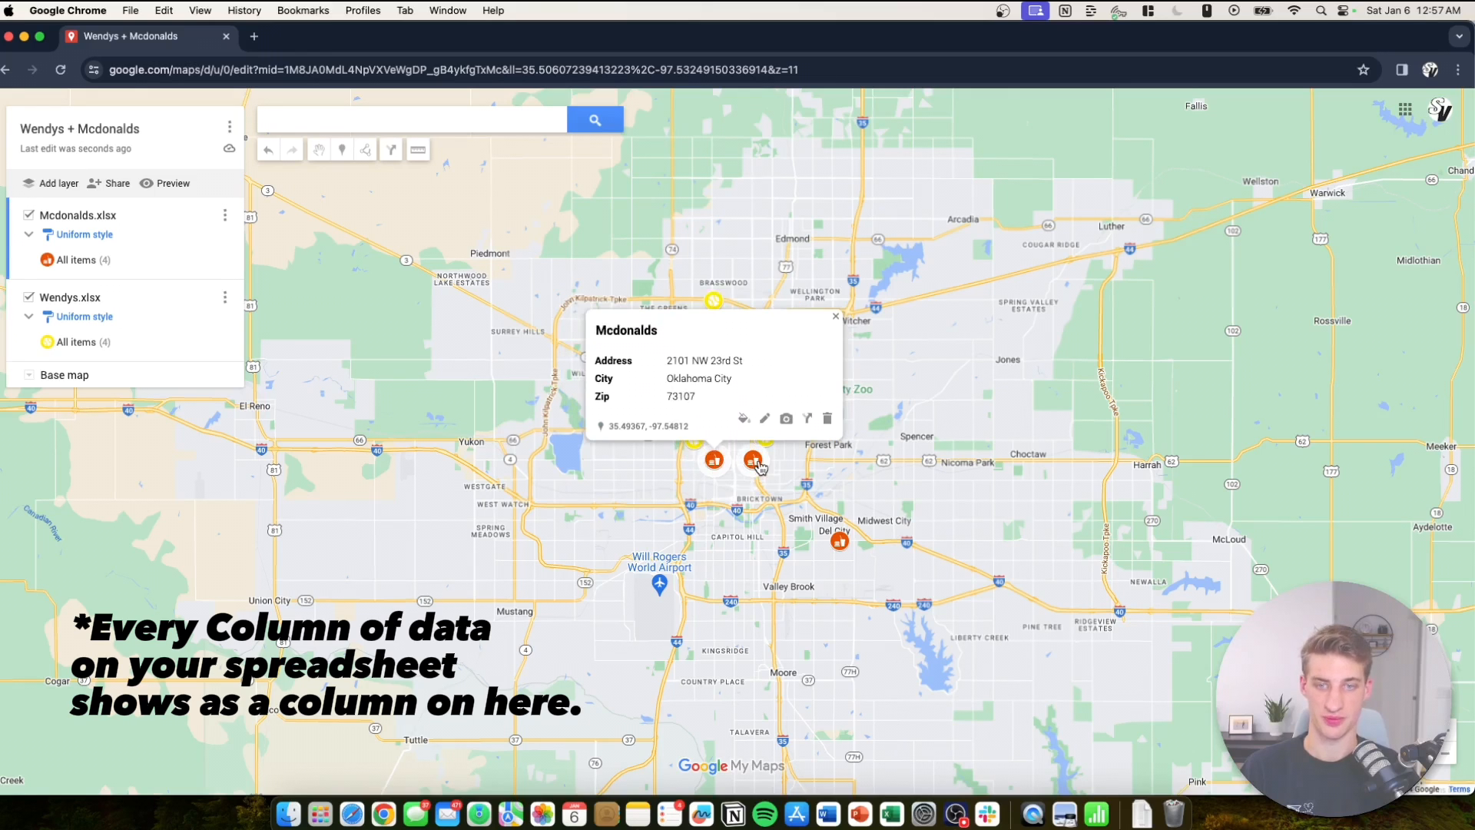
left_click(753, 459)
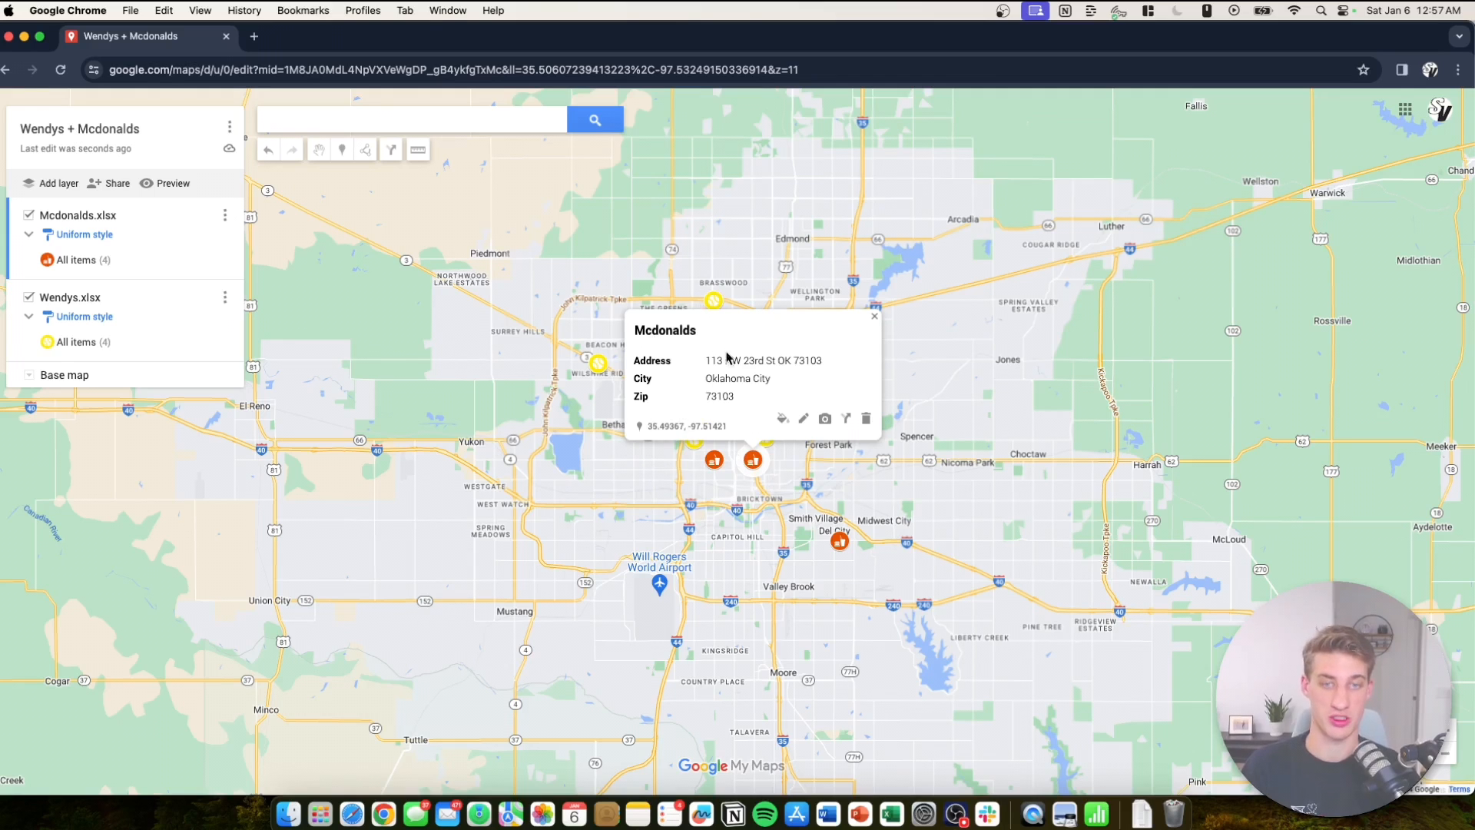
Rename the Wendys.xlsx layer as Wendys.
left_click(225, 297)
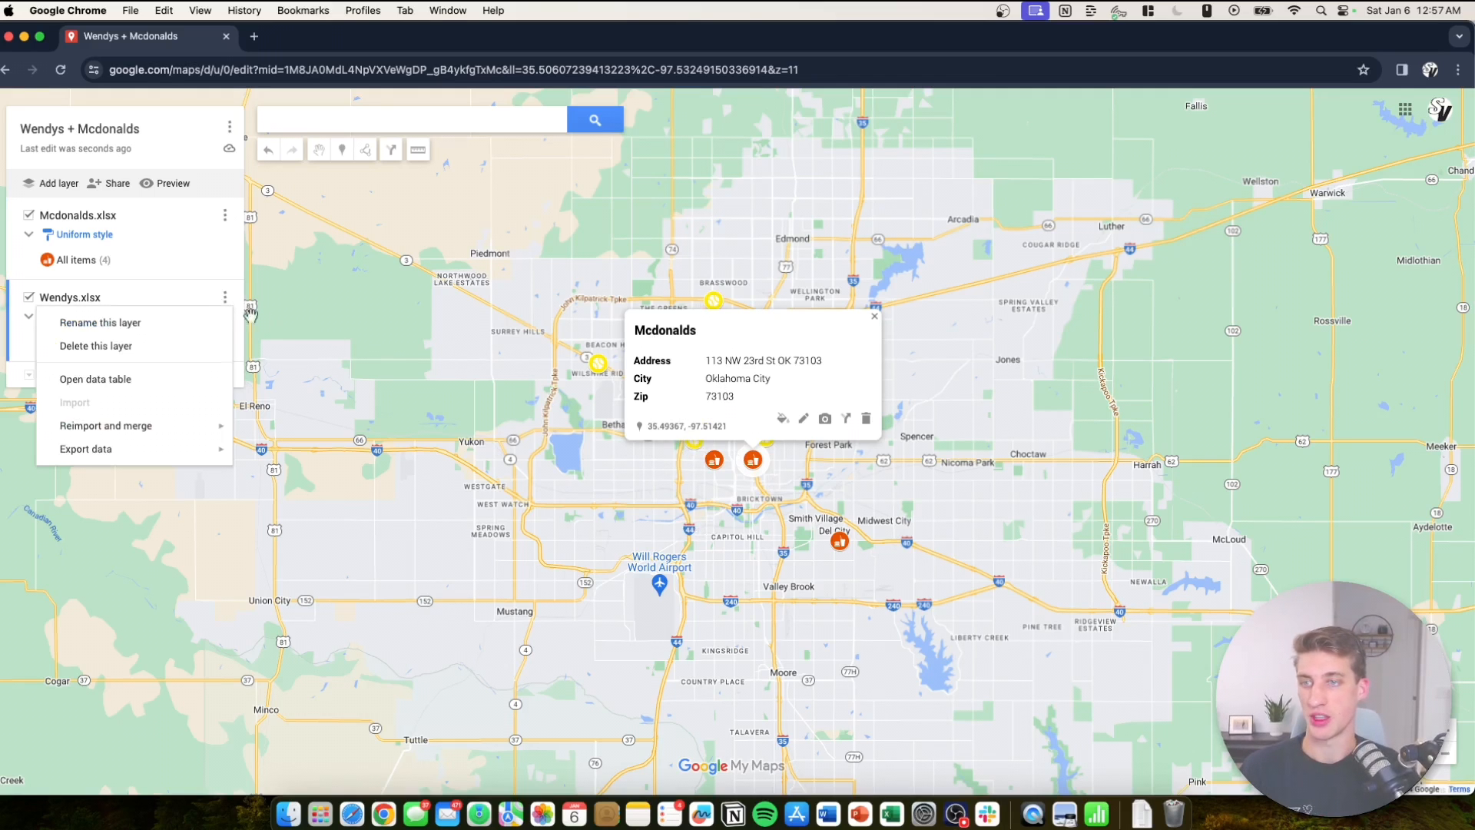
left_click(192, 323)
left_click(675, 438)
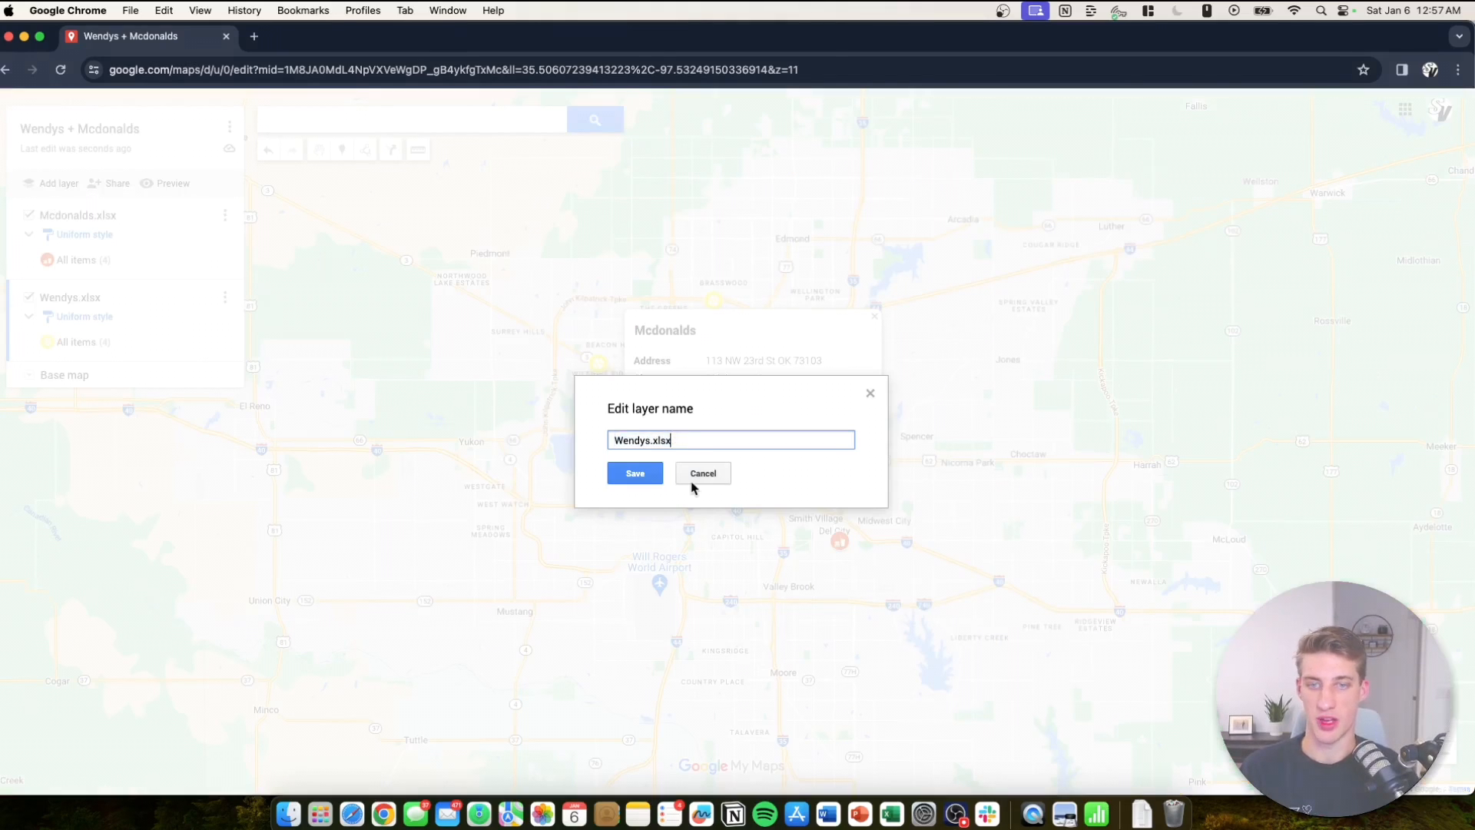
left_click(634, 472)
Rename the Mcdonalds.xlsx layer as Mcdonalds.
left_click(224, 215)
left_click(216, 244)
left_click(716, 434)
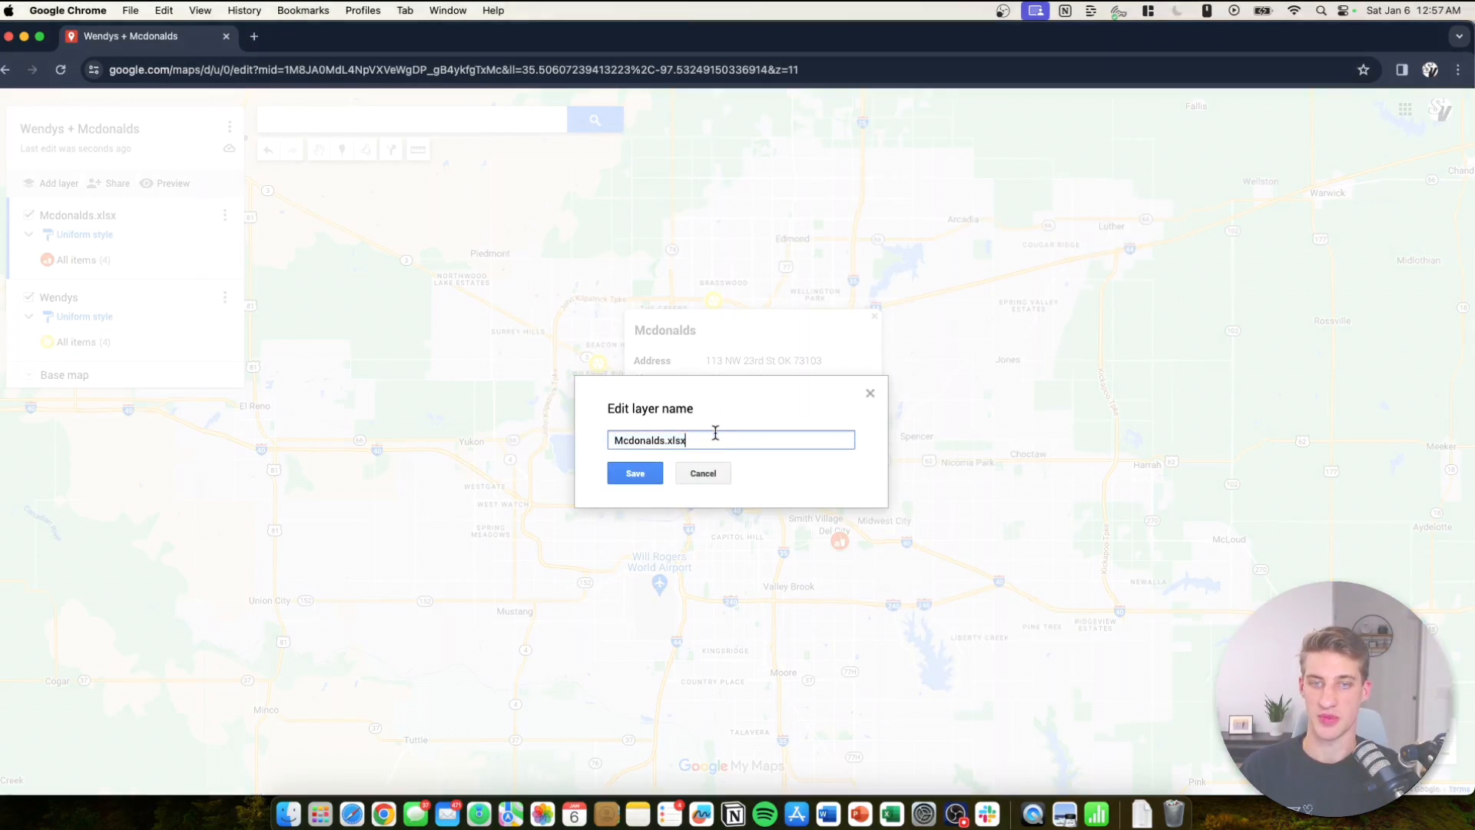
left_click(646, 473)
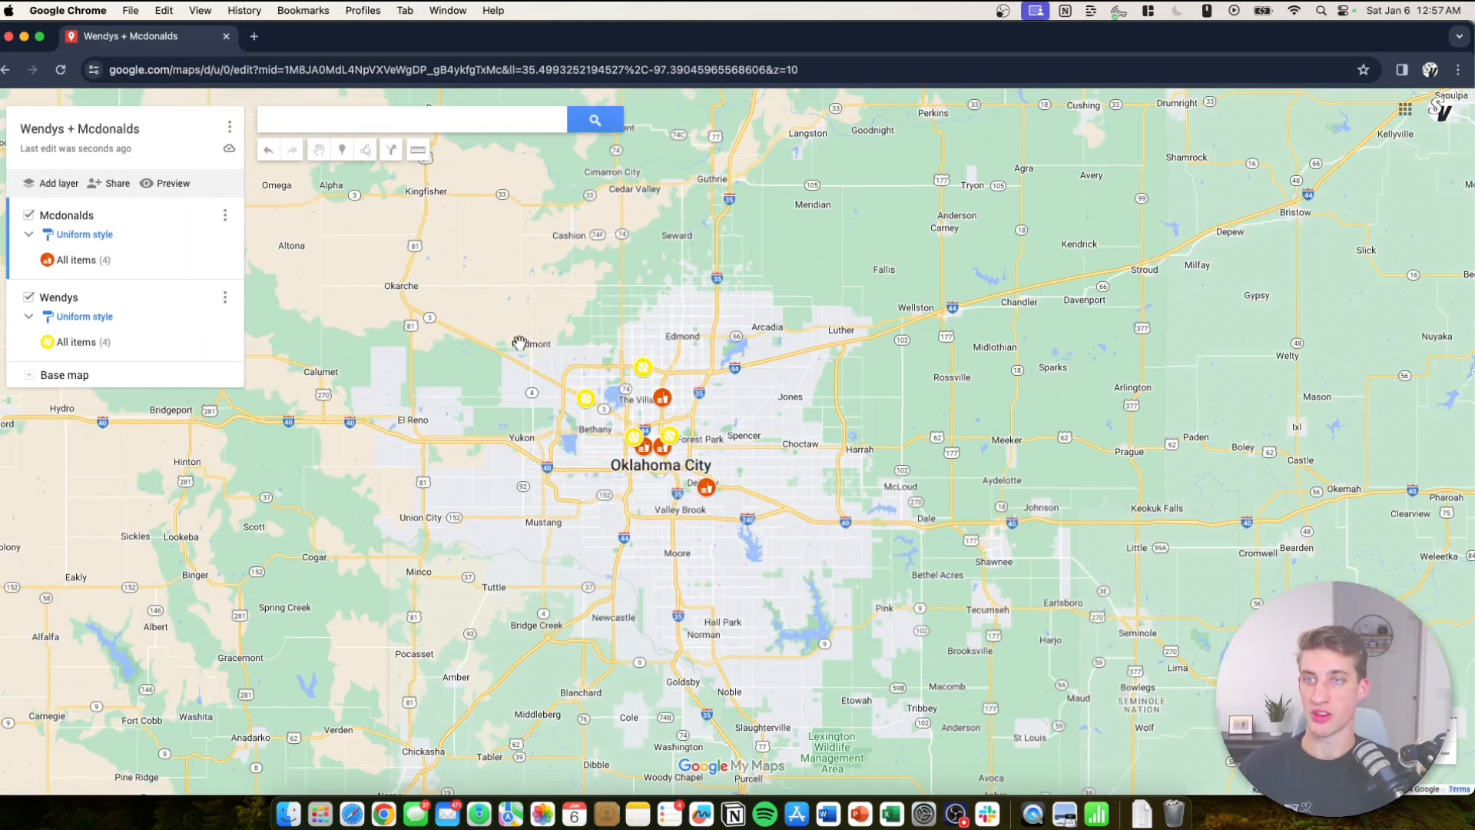
Share the map so anyone with the link can view it, and copy its link from the Drive sharing settings.
left_click_drag(520, 343, 467, 287)
scroll(599, 396, "up", 2)
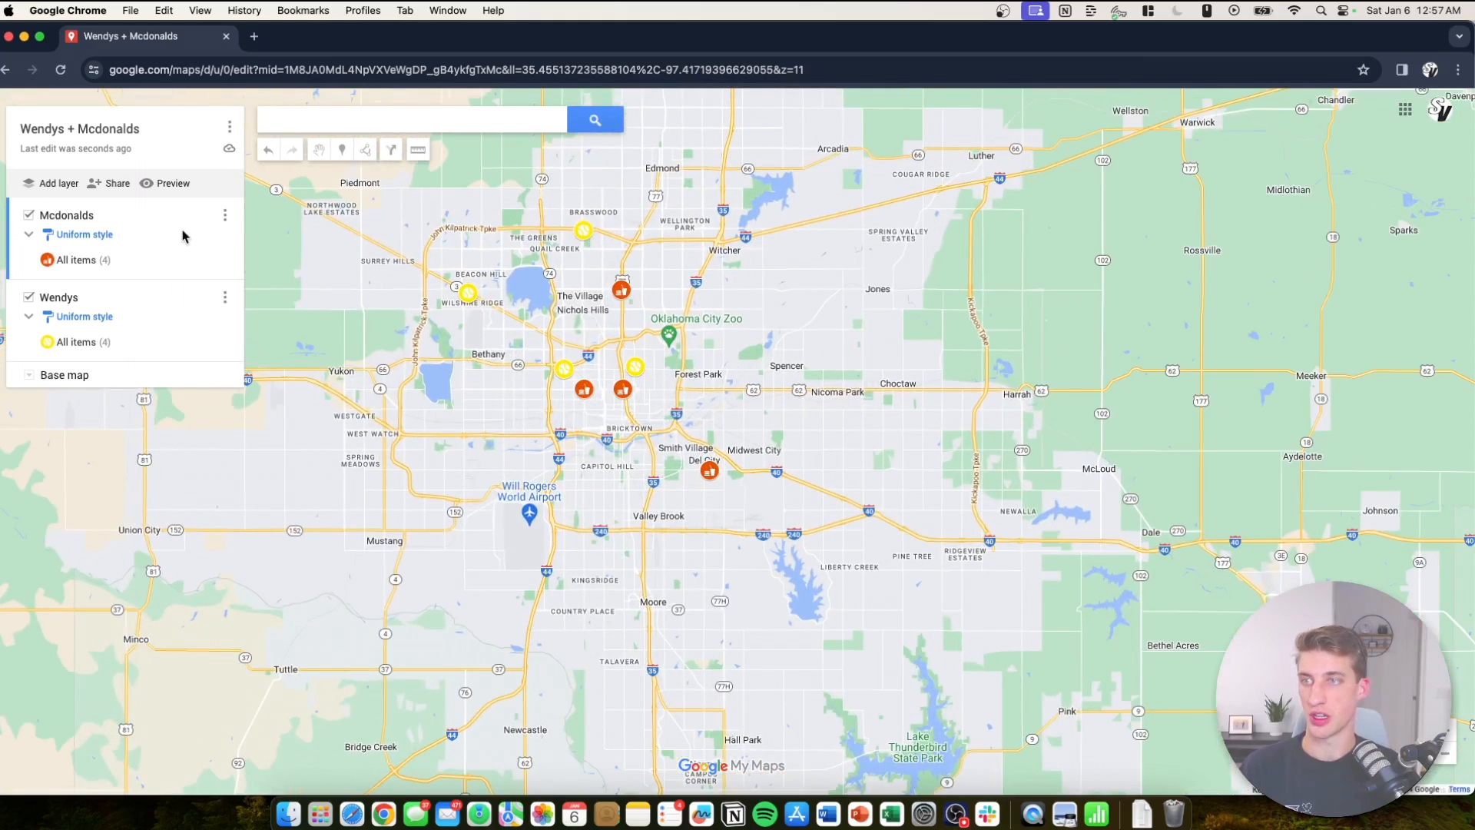
left_click(116, 188)
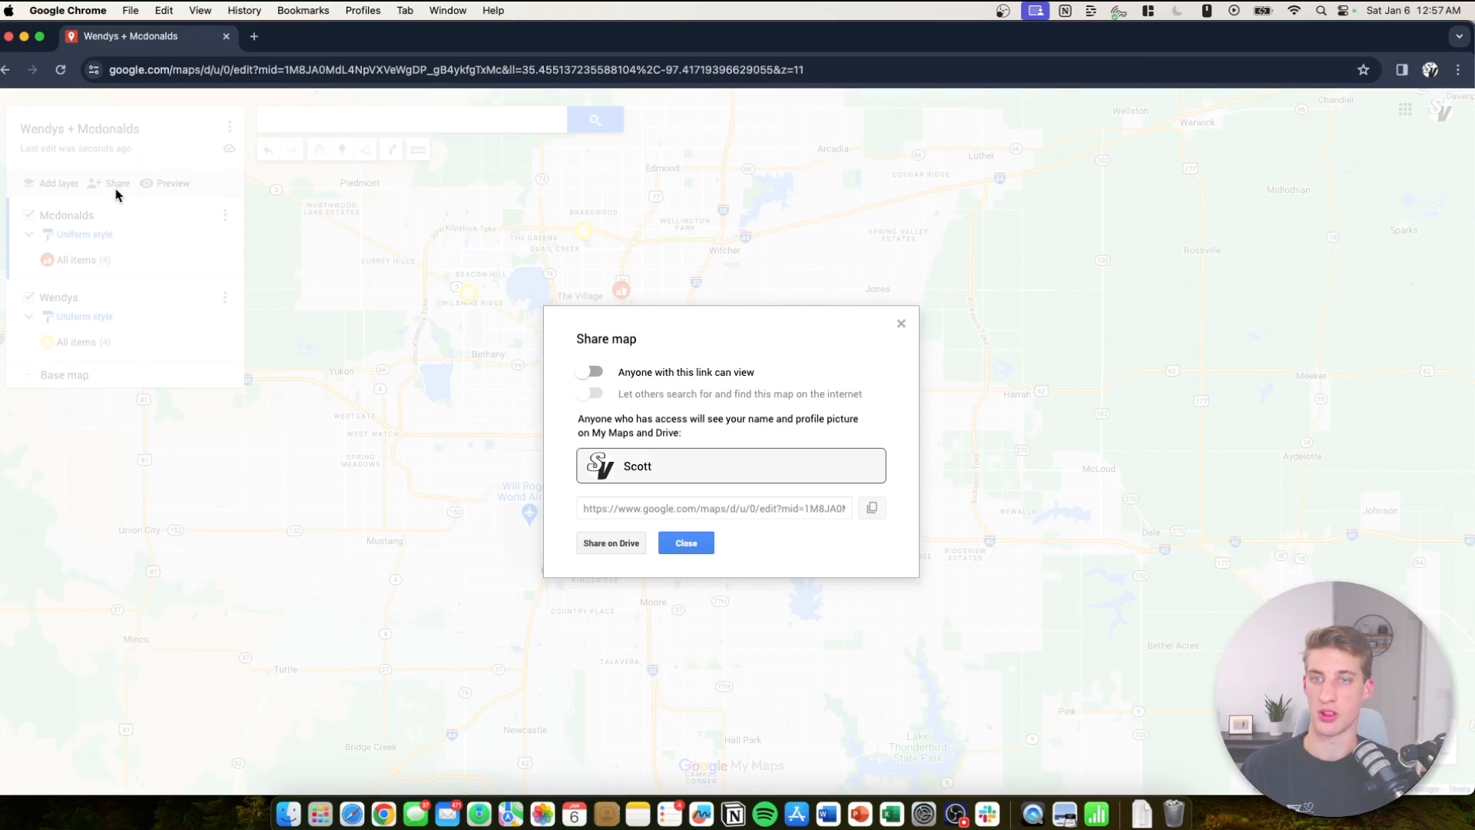
left_click(594, 373)
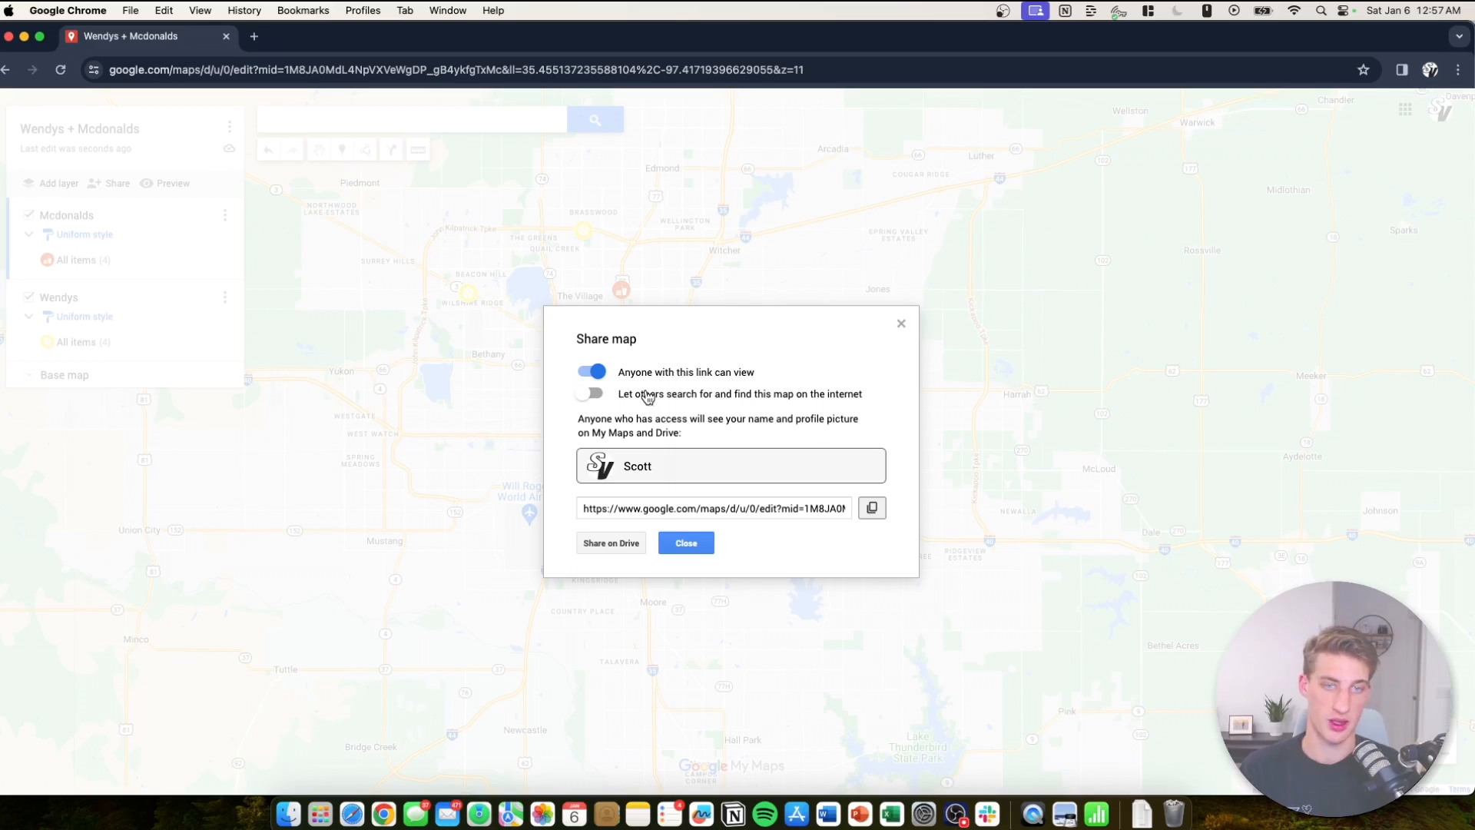
left_click(595, 394)
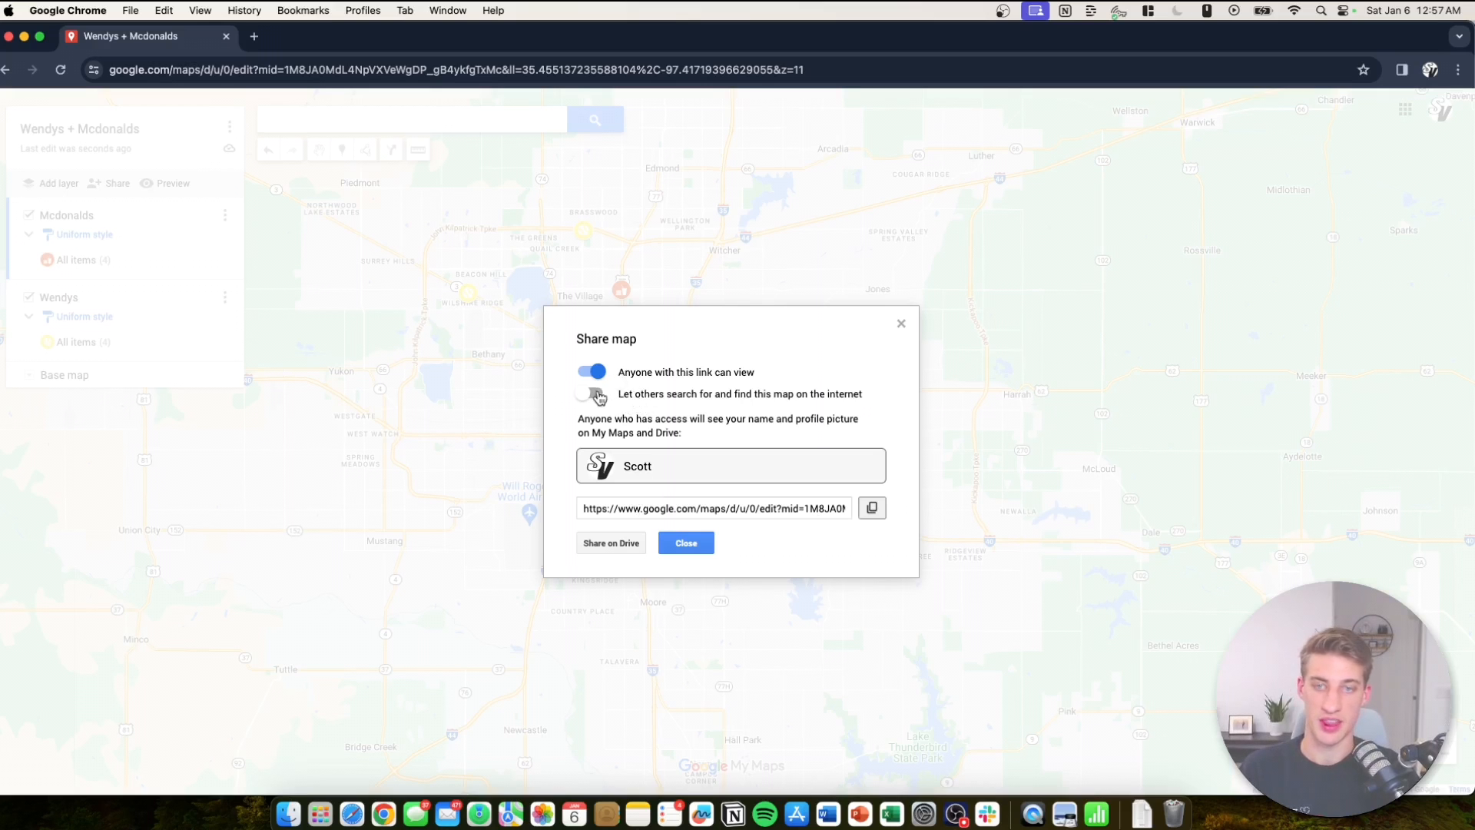
left_click(612, 544)
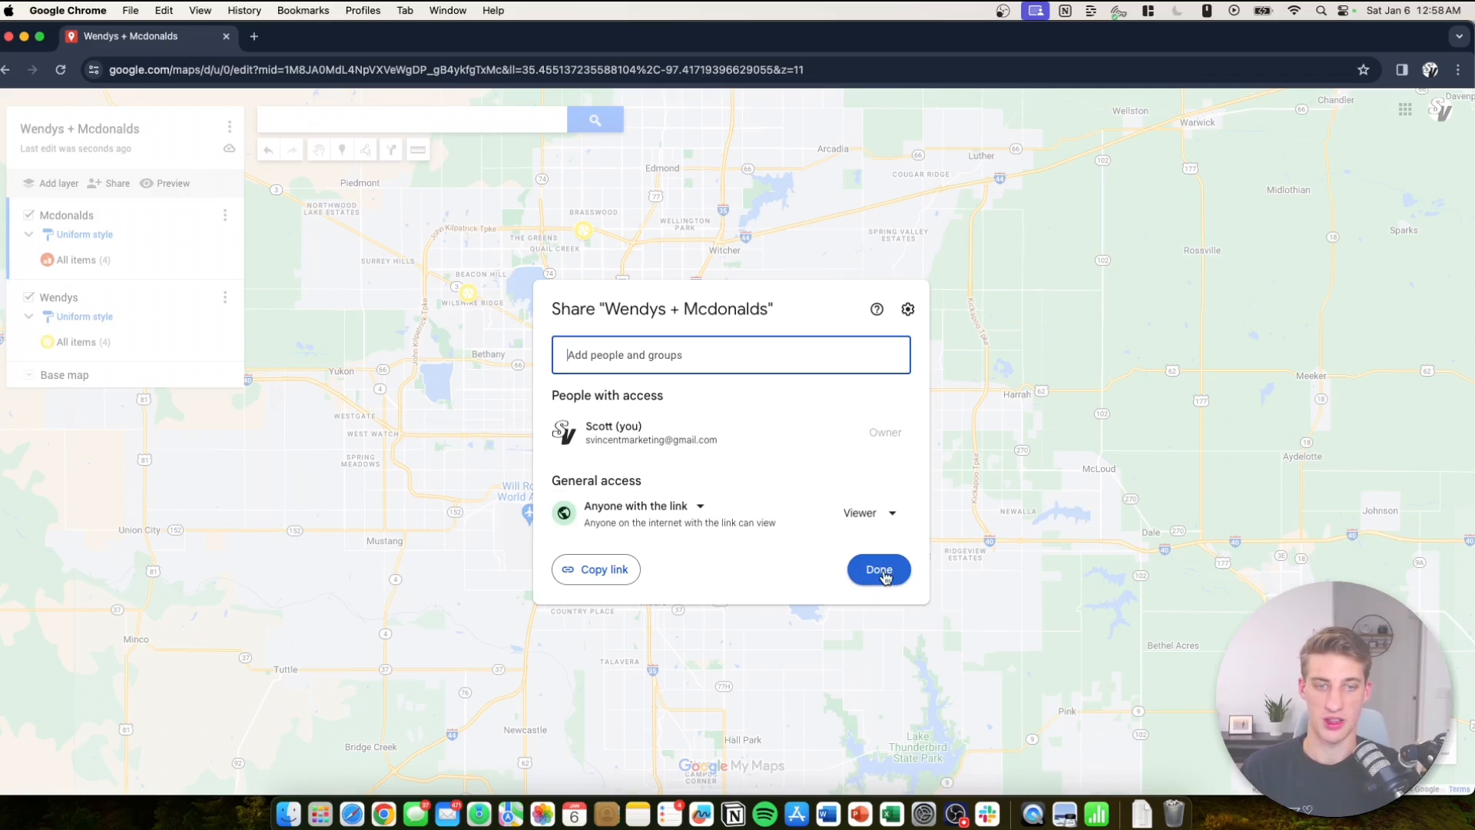
left_click(602, 575)
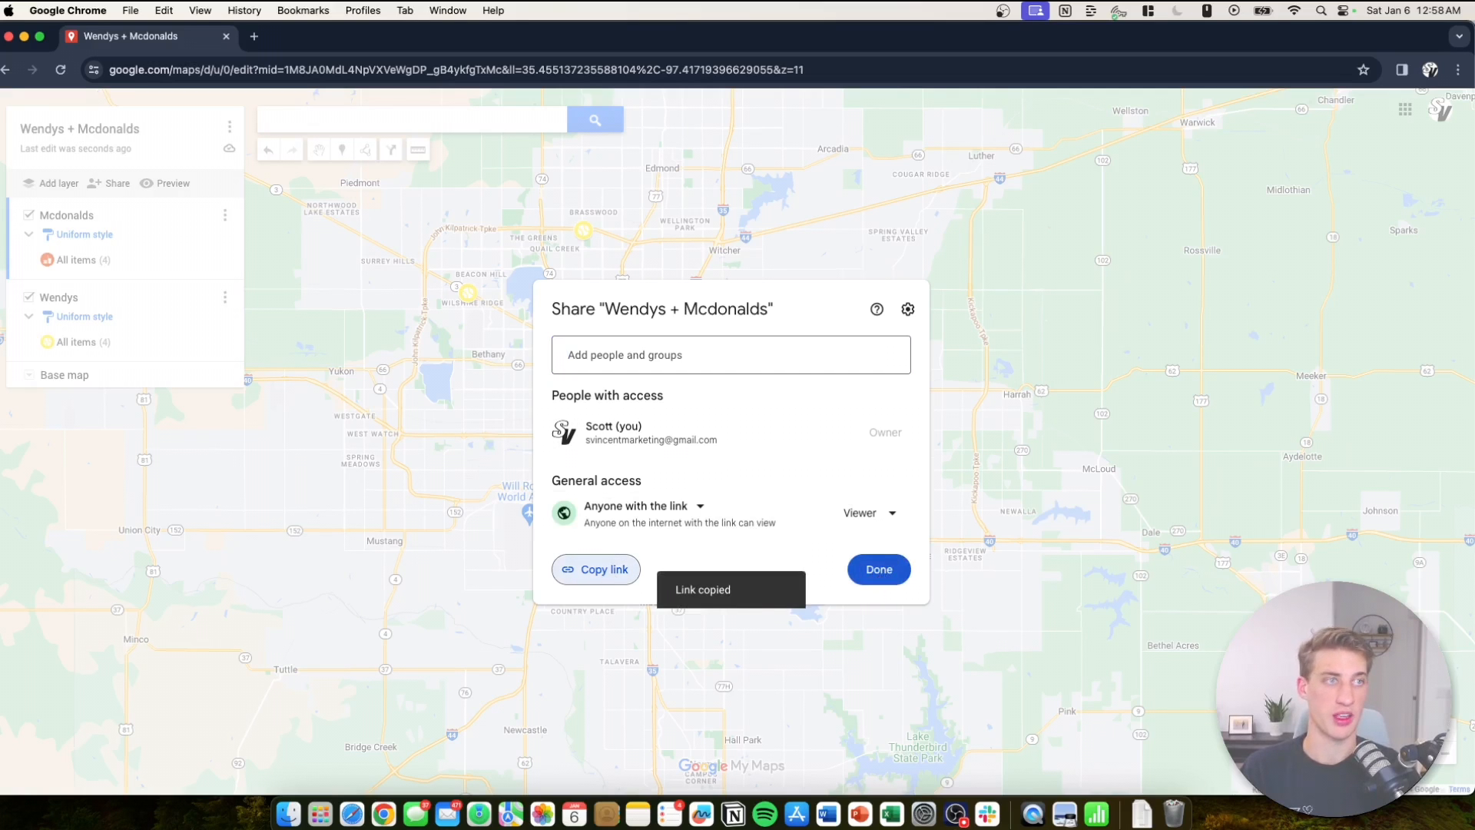
Open the copied map link in a new incognito window to examine the shared map as a visitor.
left_click(1458, 69)
left_click(1350, 141)
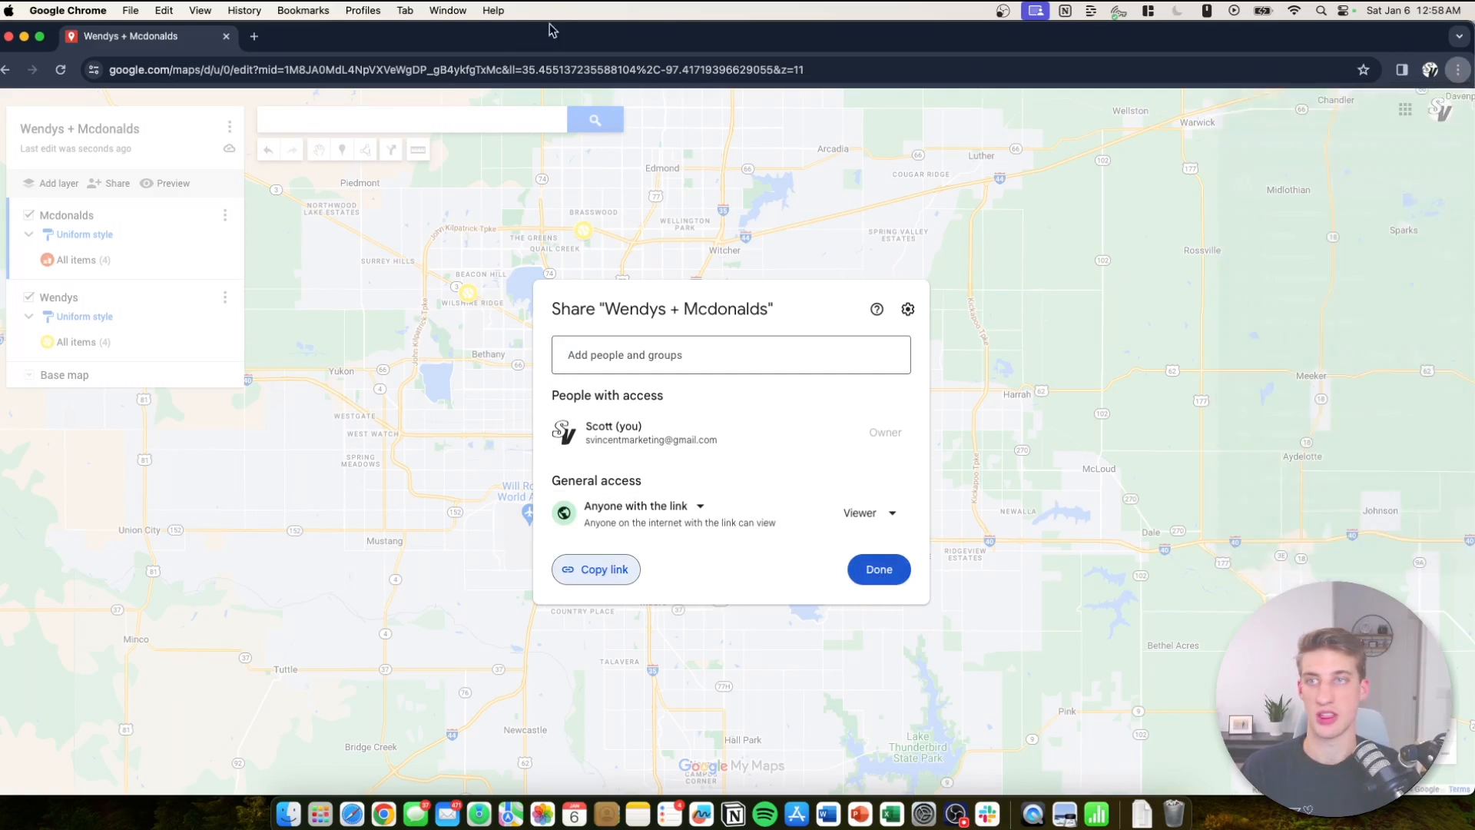
key("super+v")
key("Return")
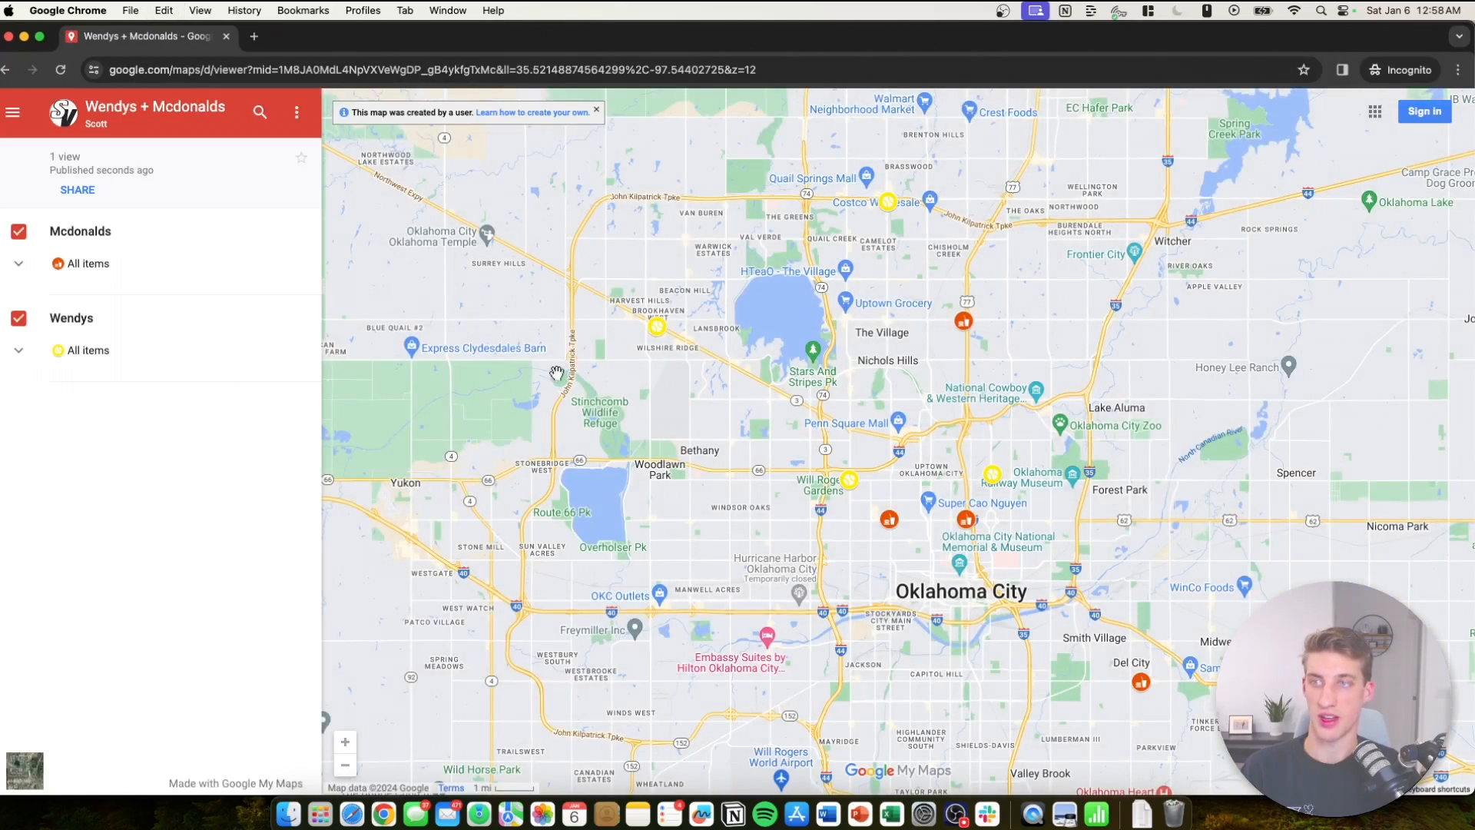
left_click_drag(550, 415, 445, 396)
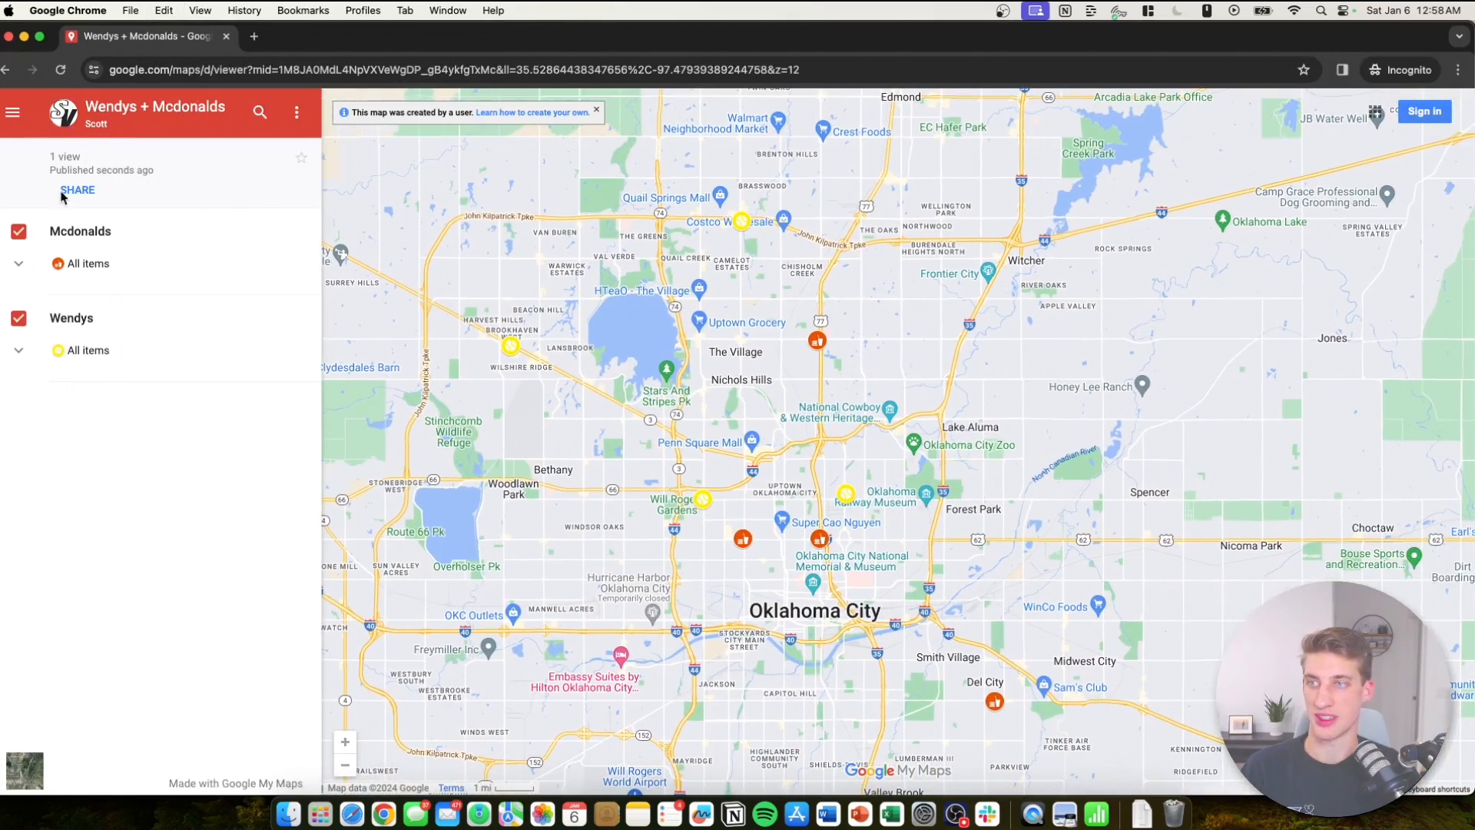
Toggle the Wendys layer off and on in the shared map and switch its base map to satellite.
left_click(19, 319)
left_click(18, 319)
left_click(18, 320)
left_click(17, 320)
left_click_drag(476, 592, 448, 493)
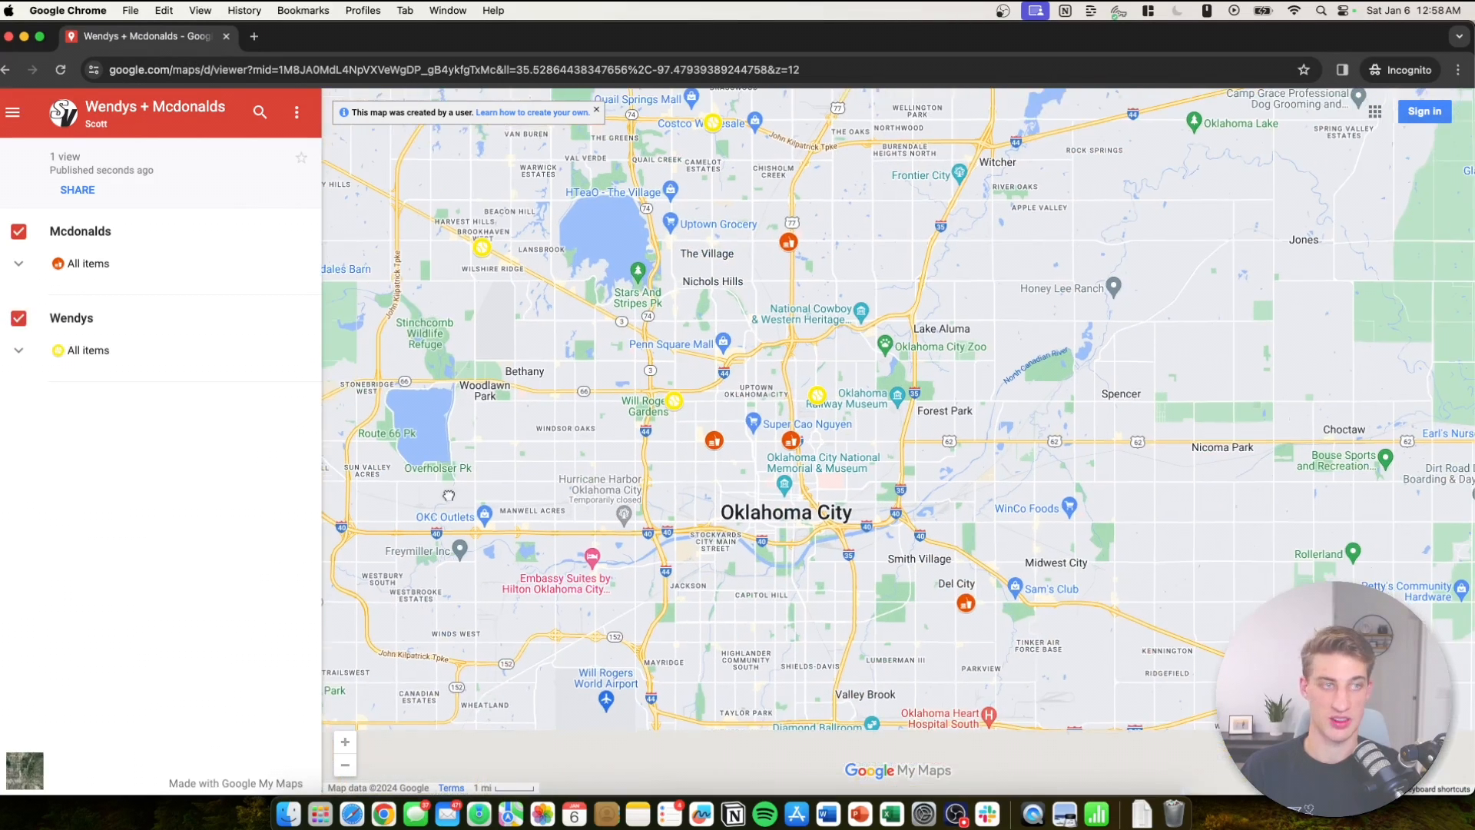
left_click(29, 781)
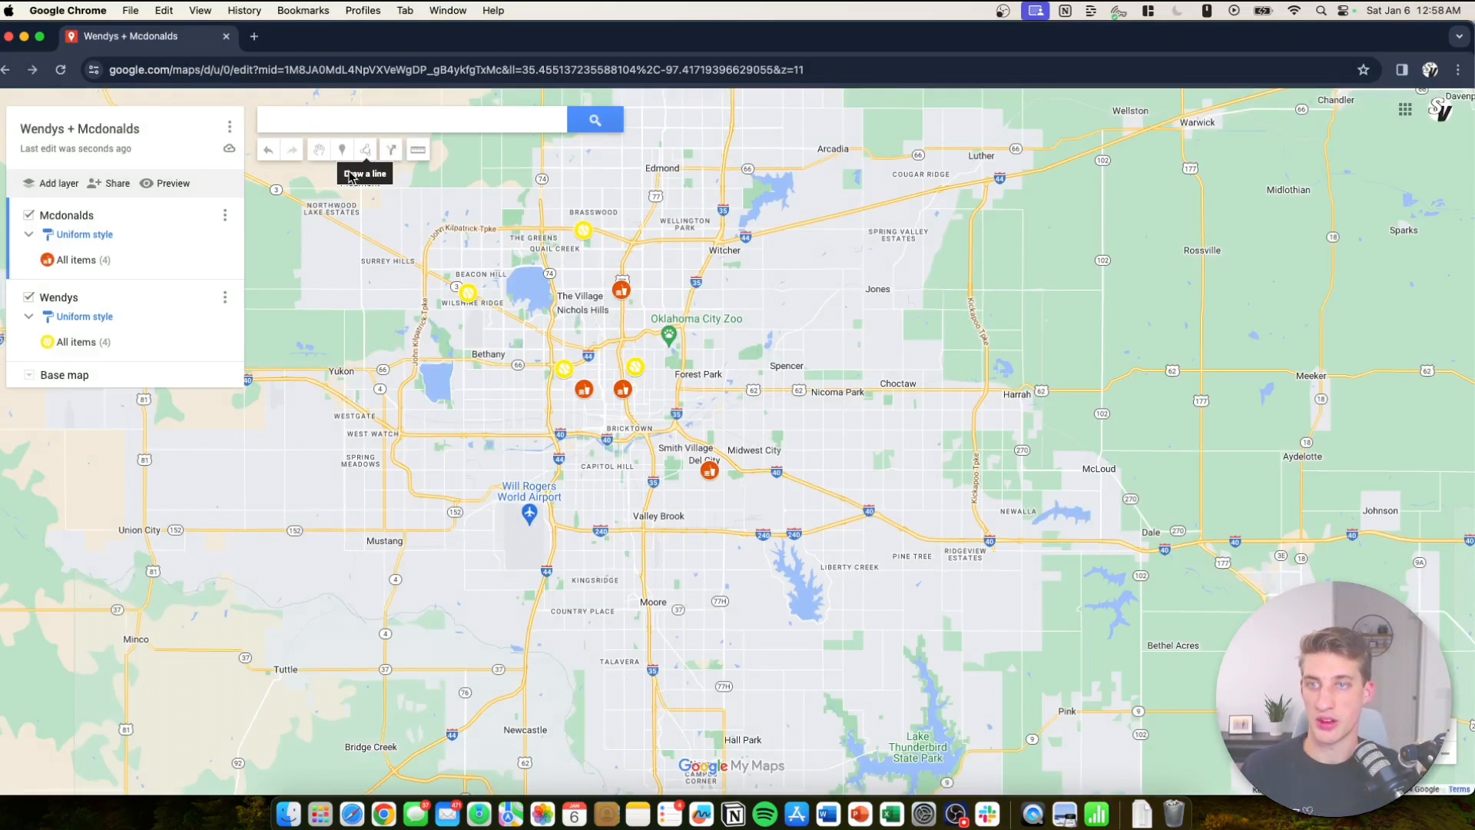
Add a marker near Bethany to the Mcdonalds layer, leaving its details blank.
left_click(342, 149)
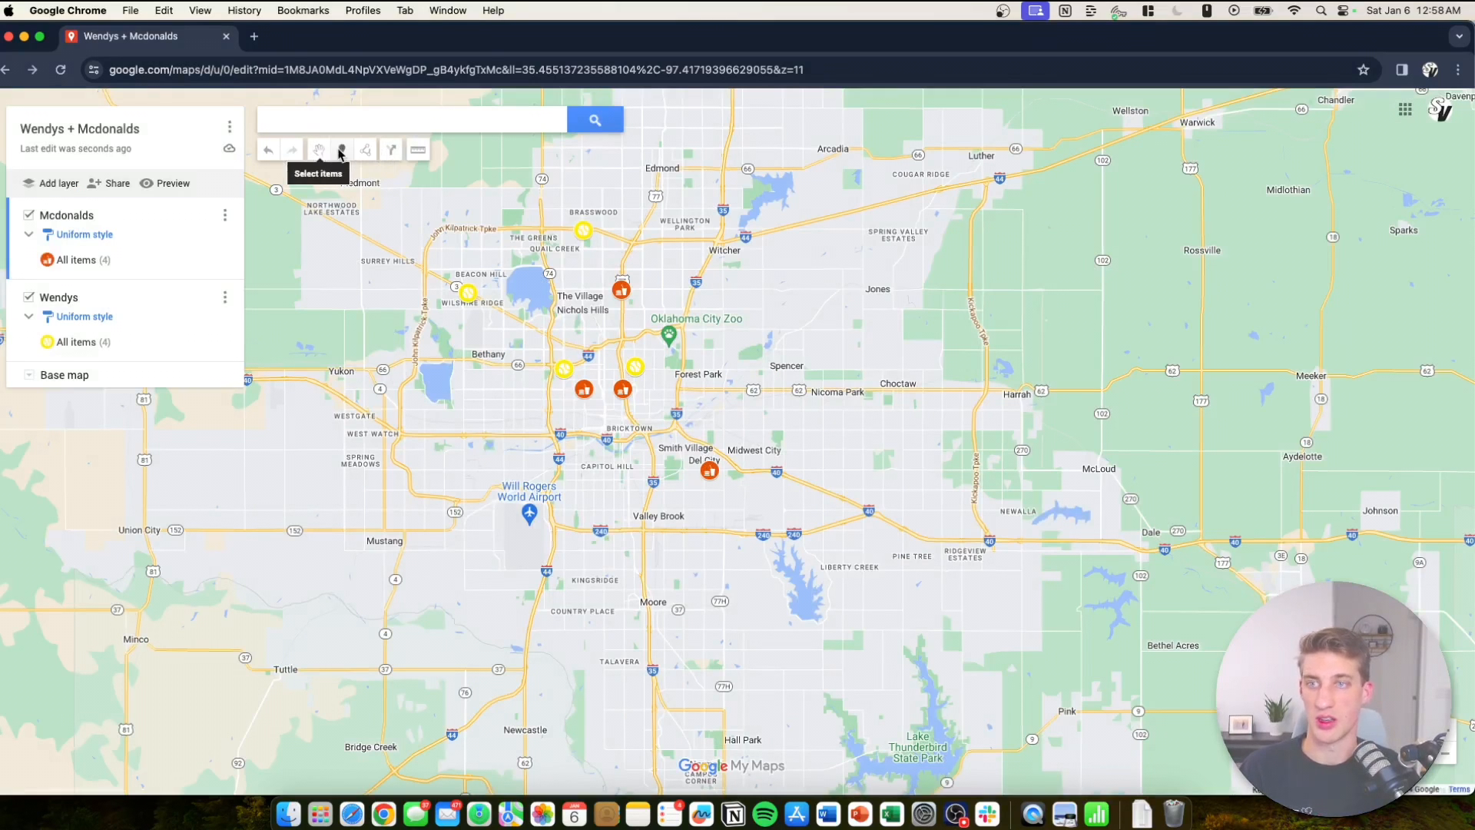
left_click(476, 355)
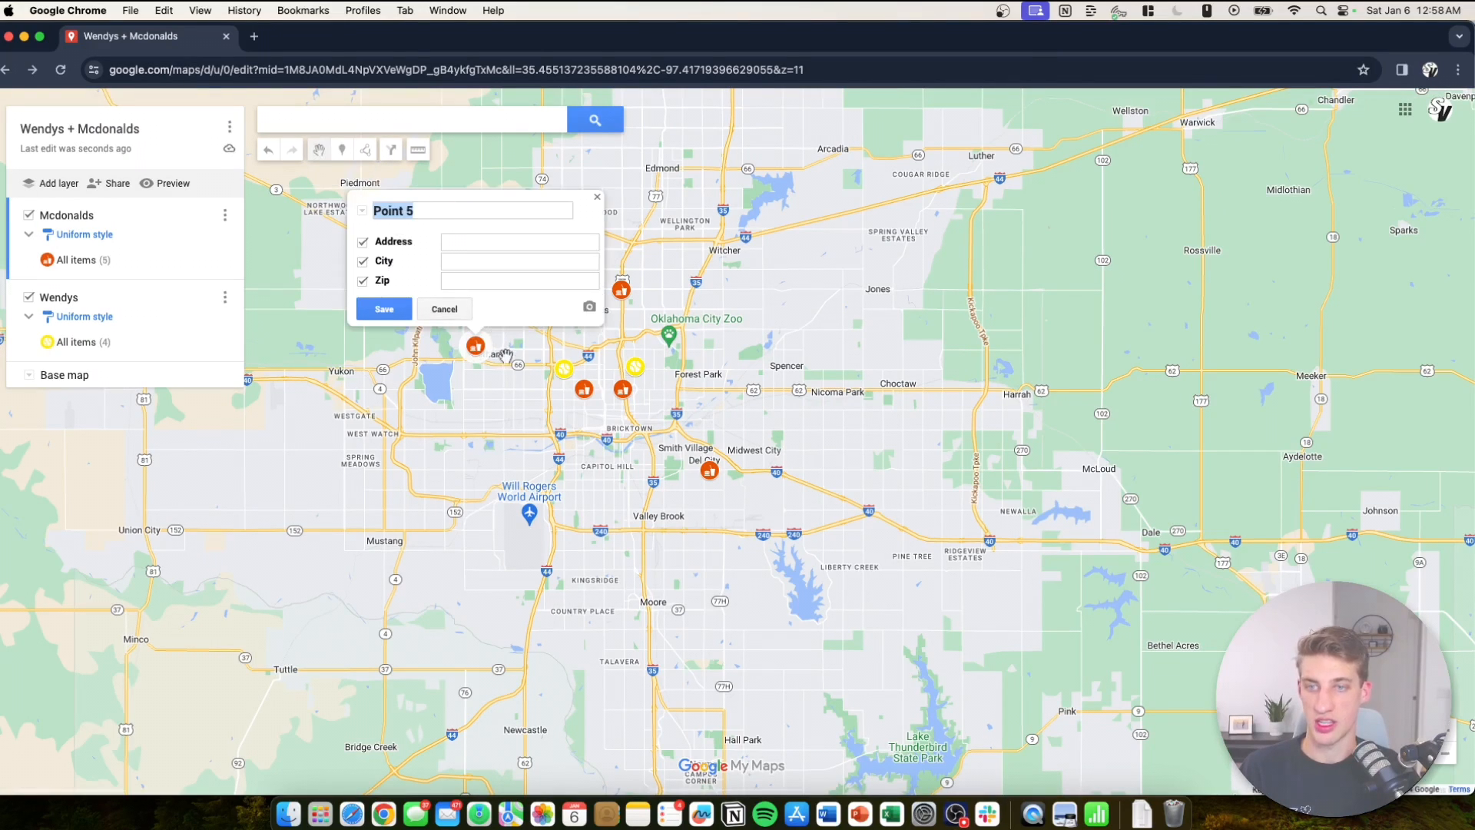
left_click(445, 309)
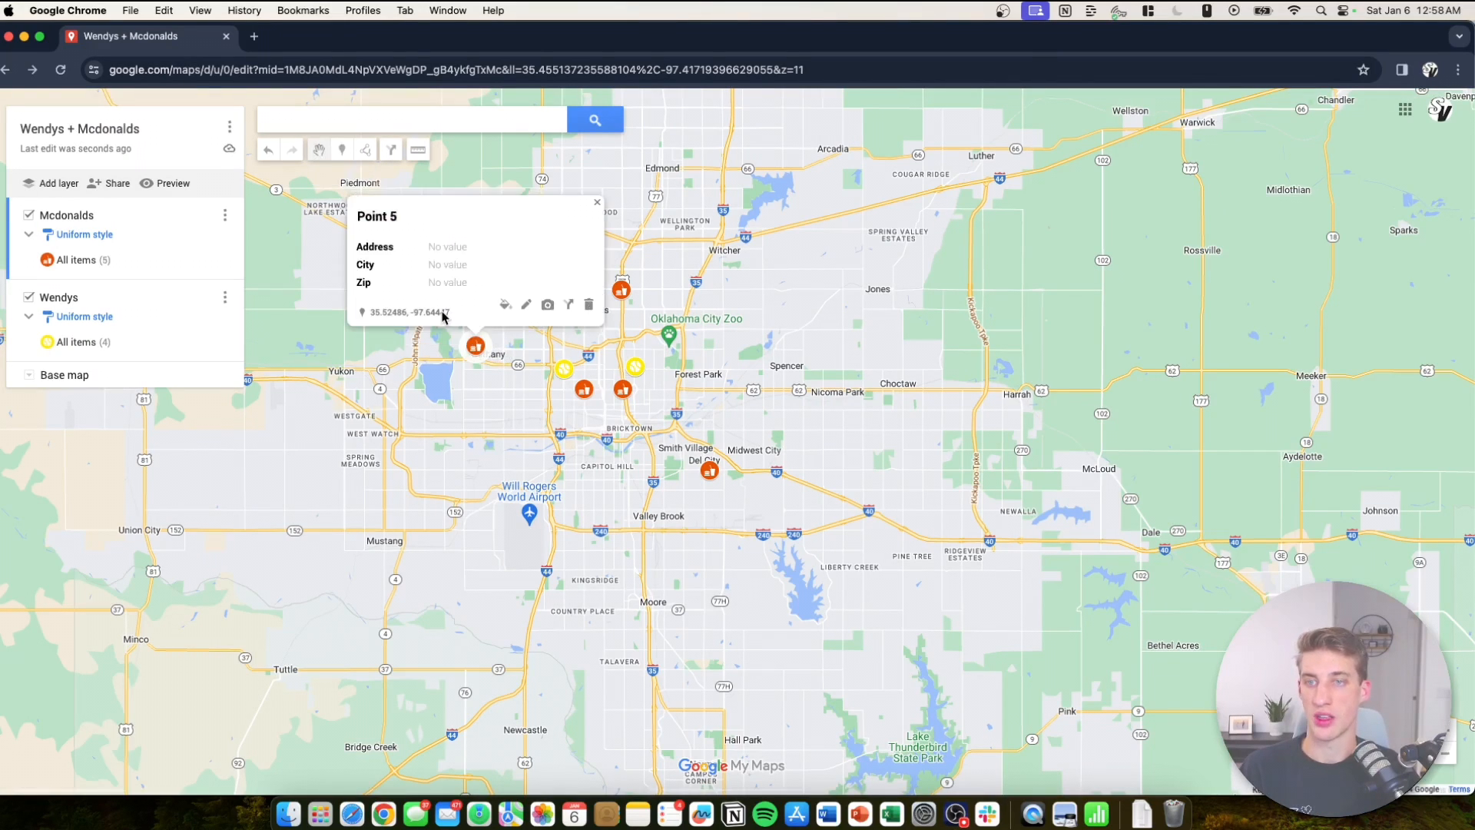
Draw a closed seven-cornered shape on the Mcdonalds layer, covering the area from Bricktown east to Harrah.
left_click(366, 150)
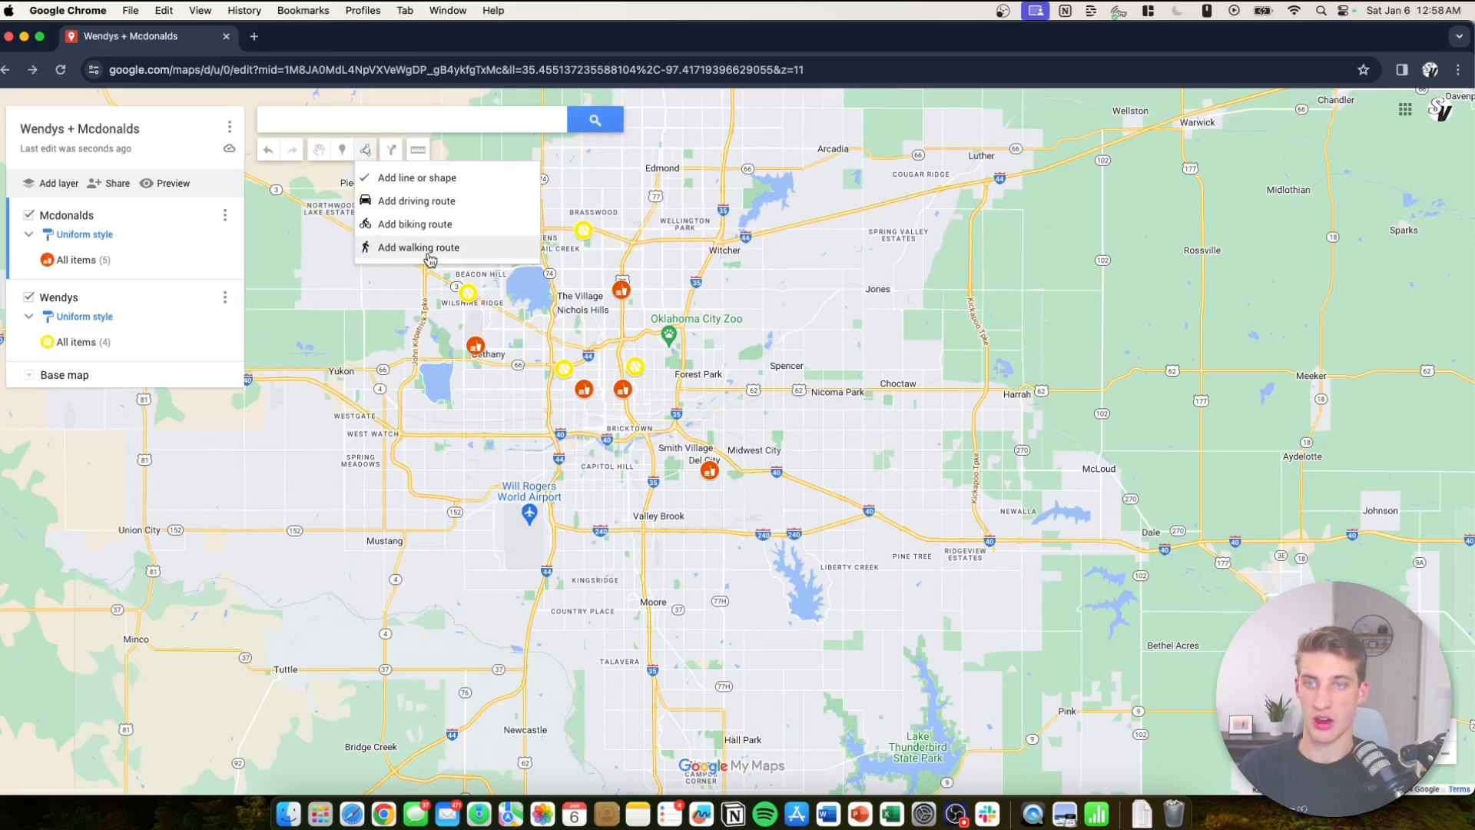
left_click(416, 182)
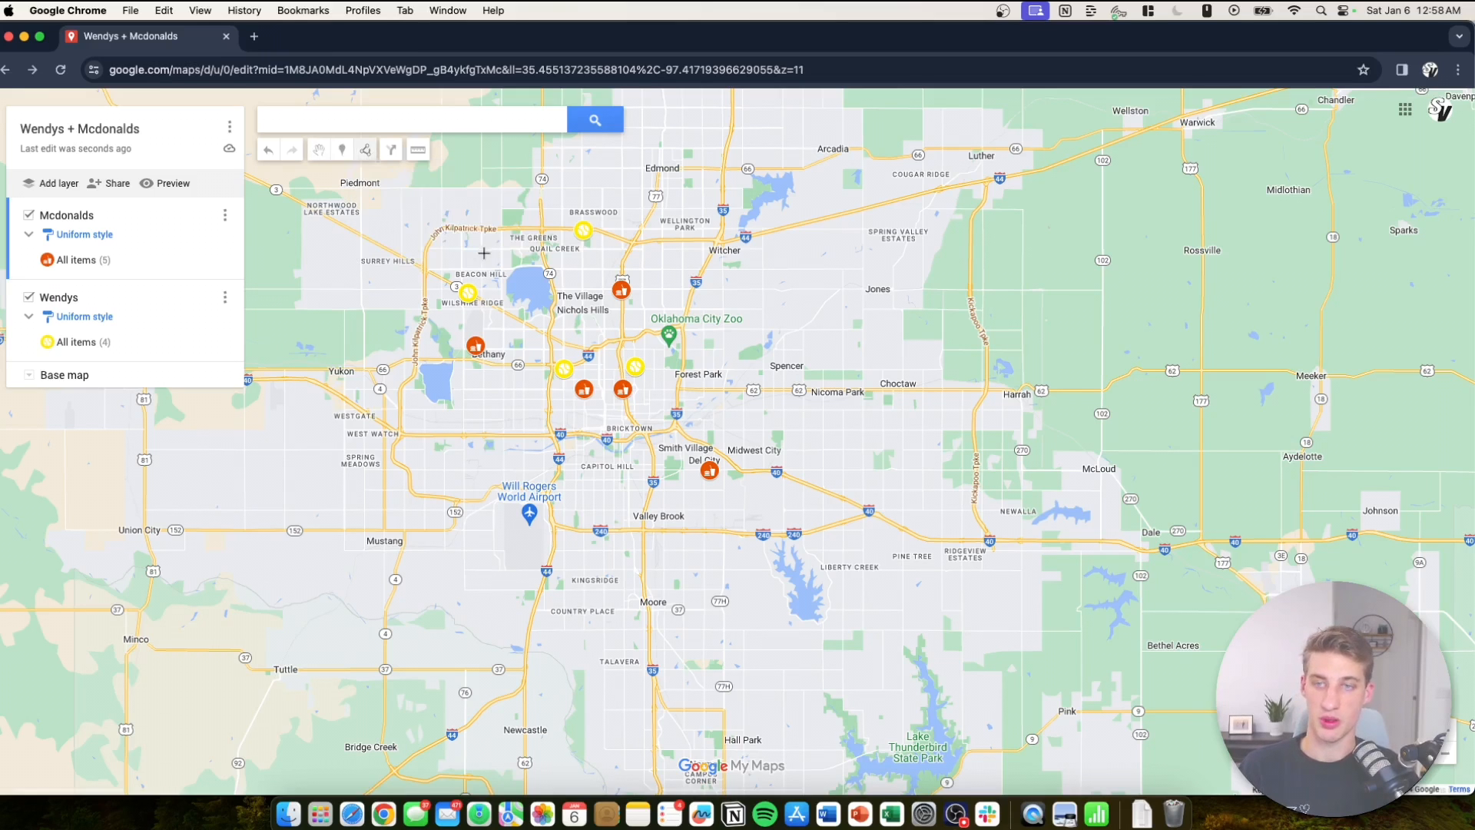
left_click(623, 321)
left_click(872, 320)
left_click(996, 407)
left_click(995, 483)
left_click(904, 538)
left_click(696, 537)
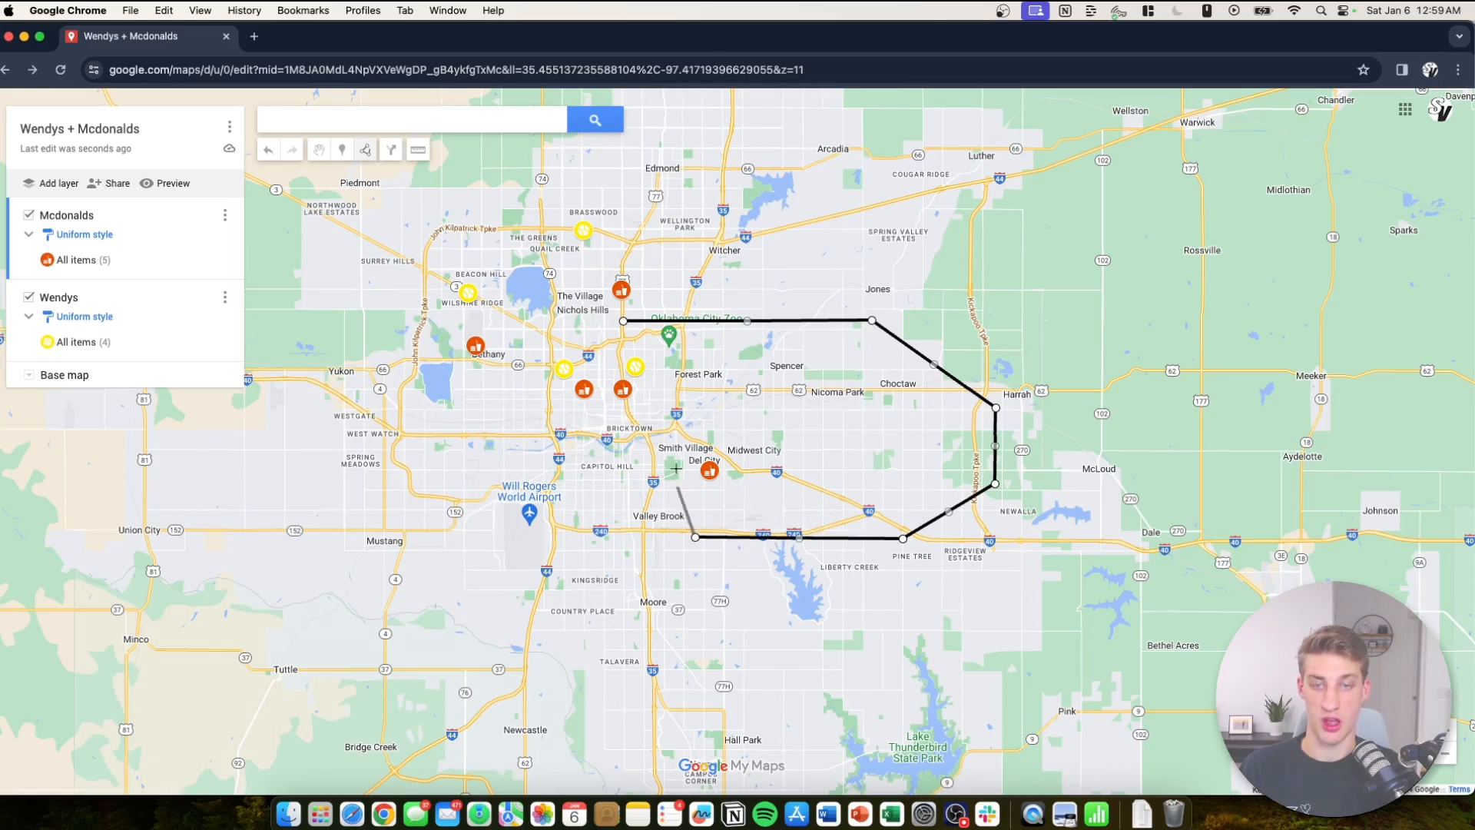
left_click(595, 429)
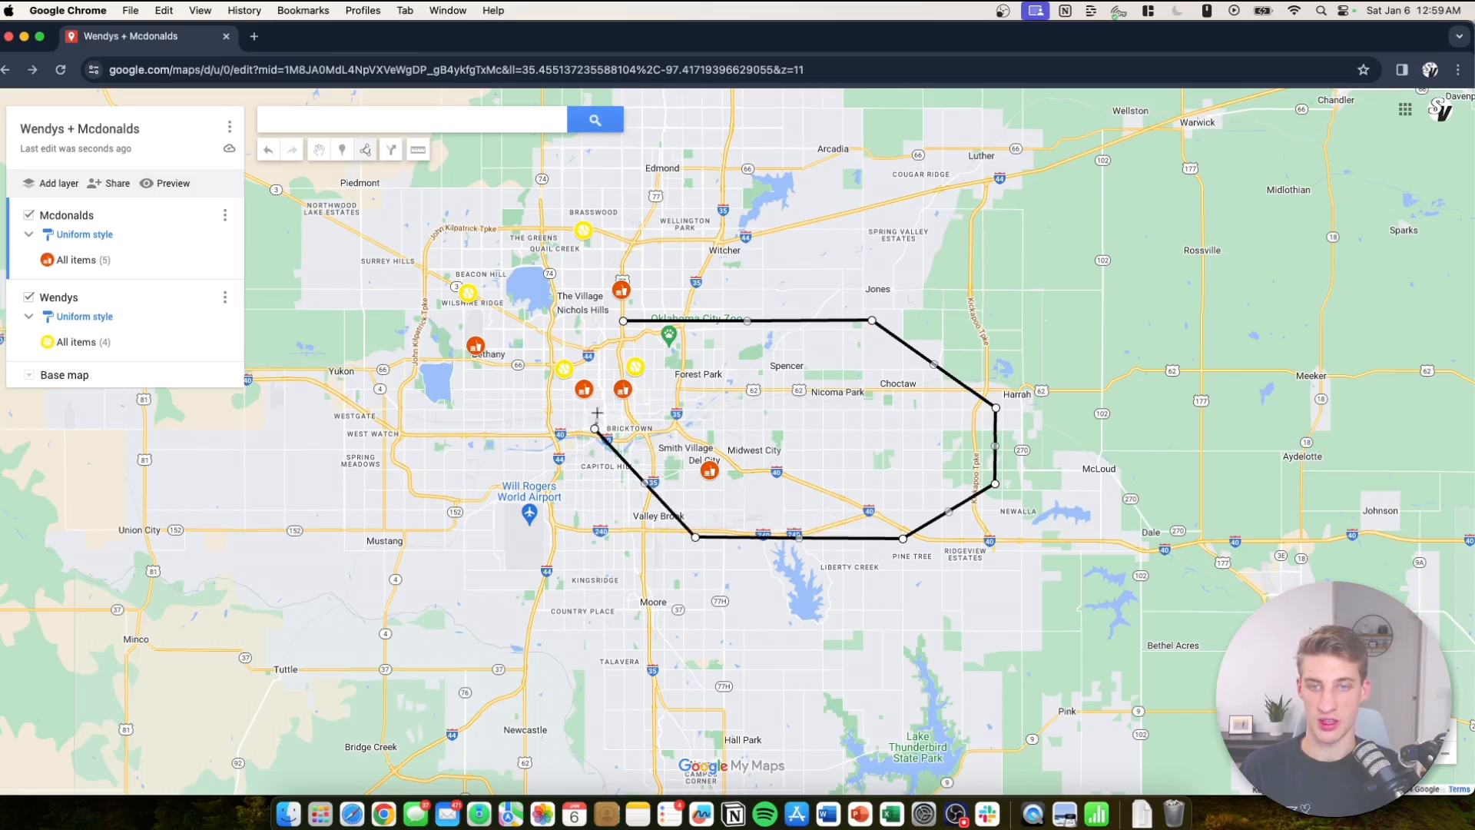
left_click(624, 322)
Title the drawn shape with a person's name and save it.
type("T")
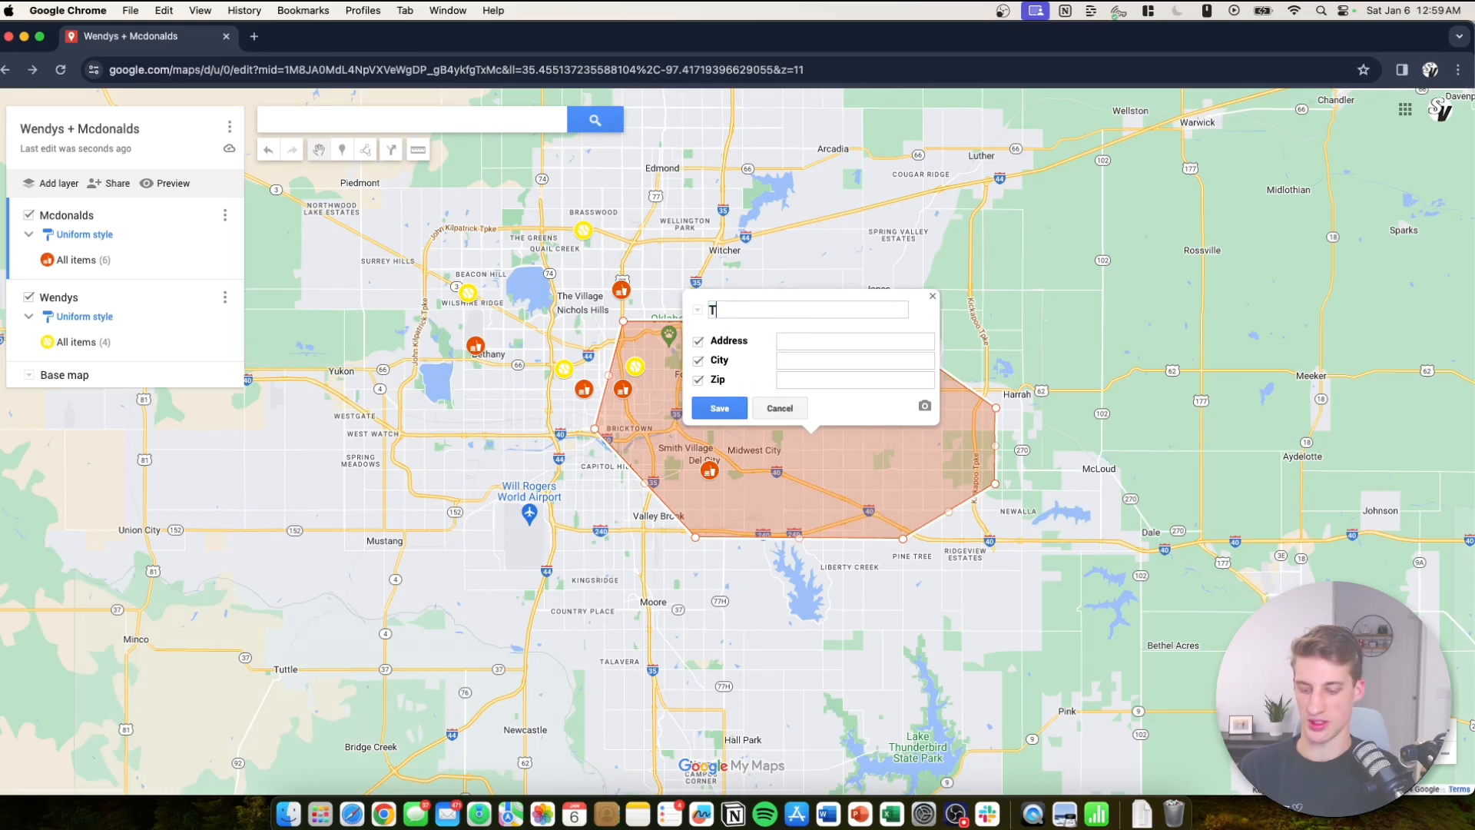
type("ylers")
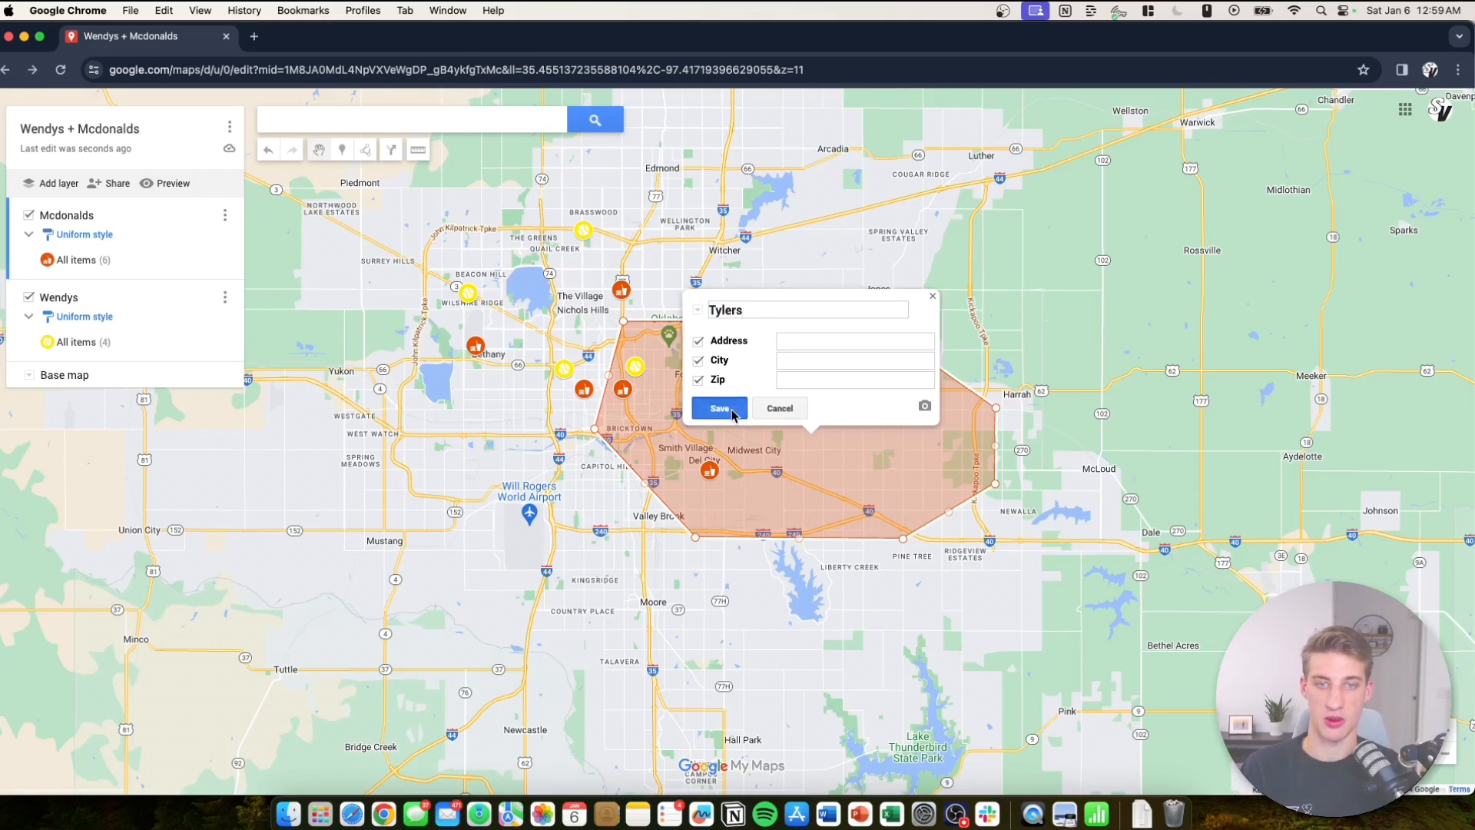
left_click(720, 408)
key("Escape")
left_click_drag(778, 467, 771, 455)
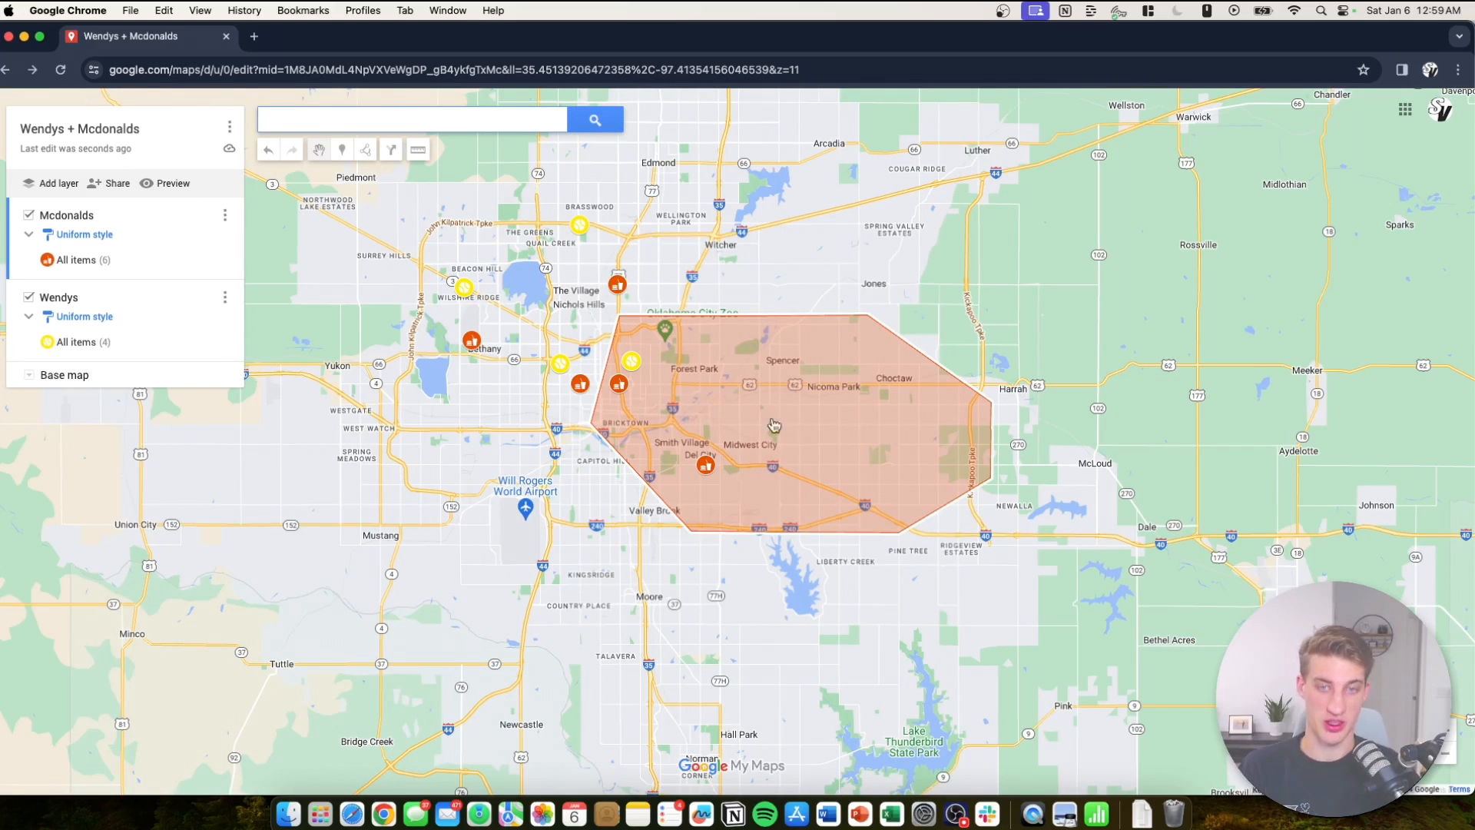
left_click_drag(685, 496, 728, 501)
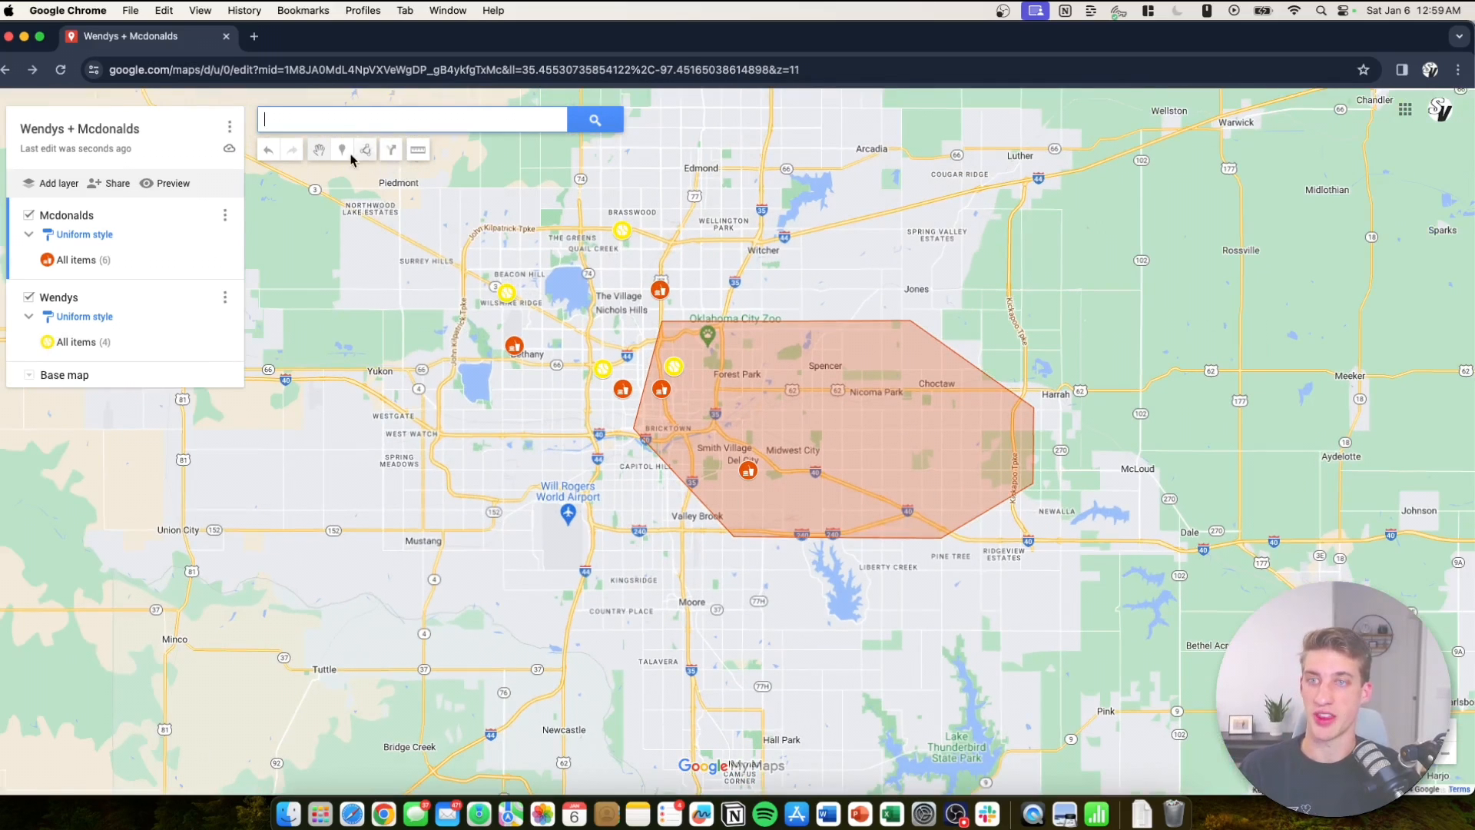
Add a driving directions layer to the map, leaving both destinations empty.
left_click(395, 153)
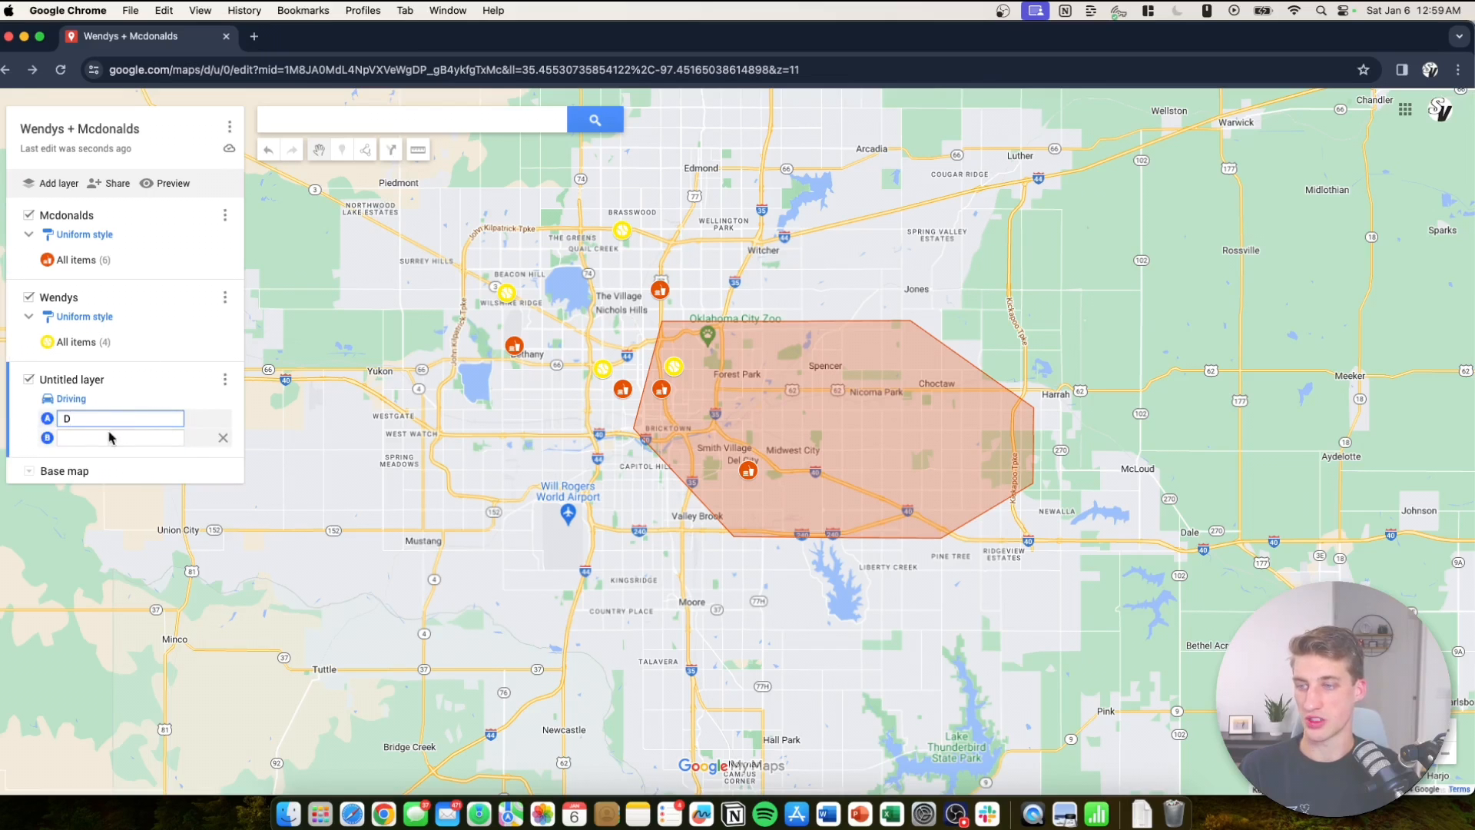
left_click(222, 422)
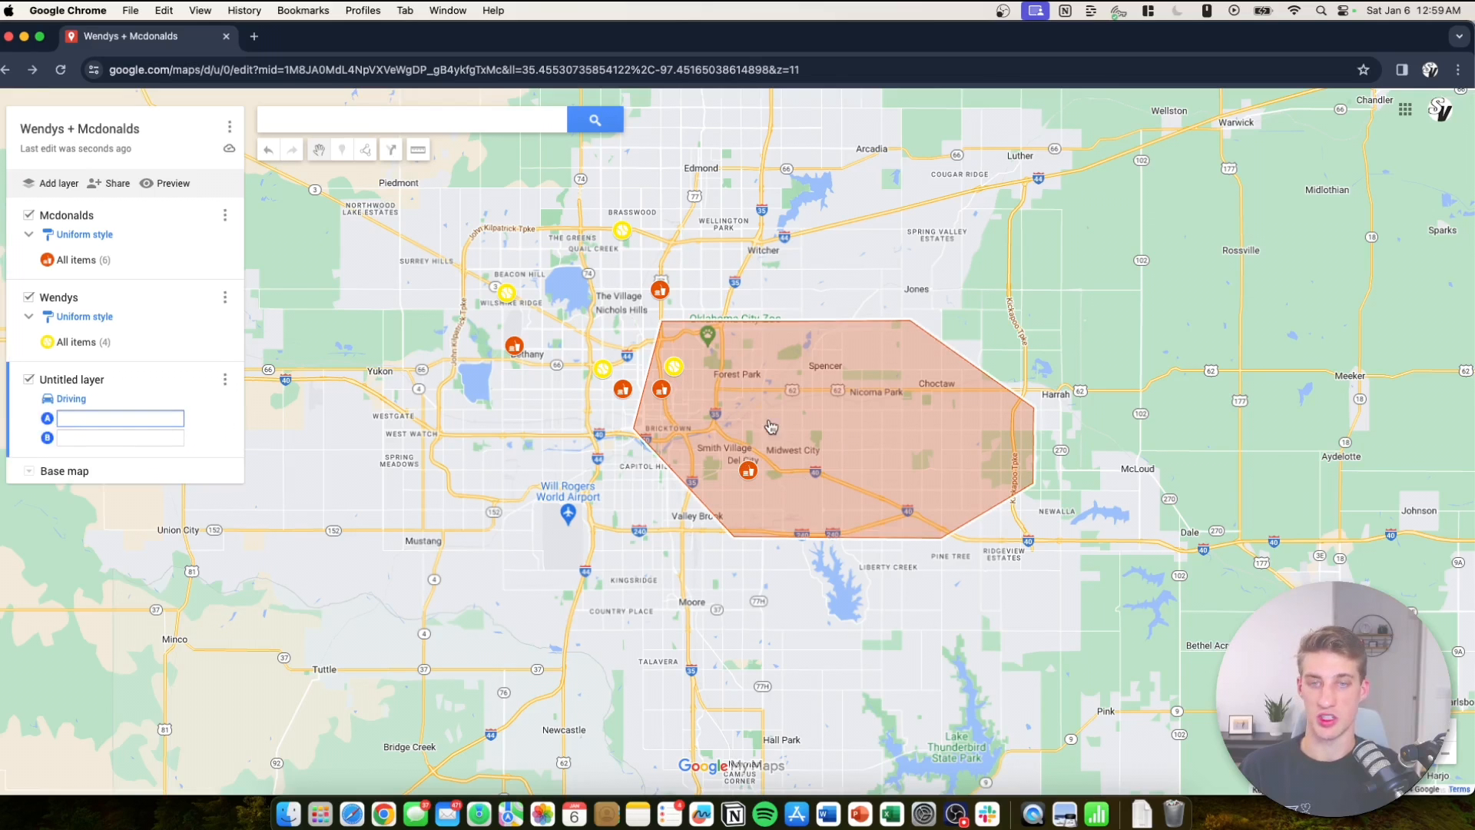
left_click_drag(630, 473, 631, 477)
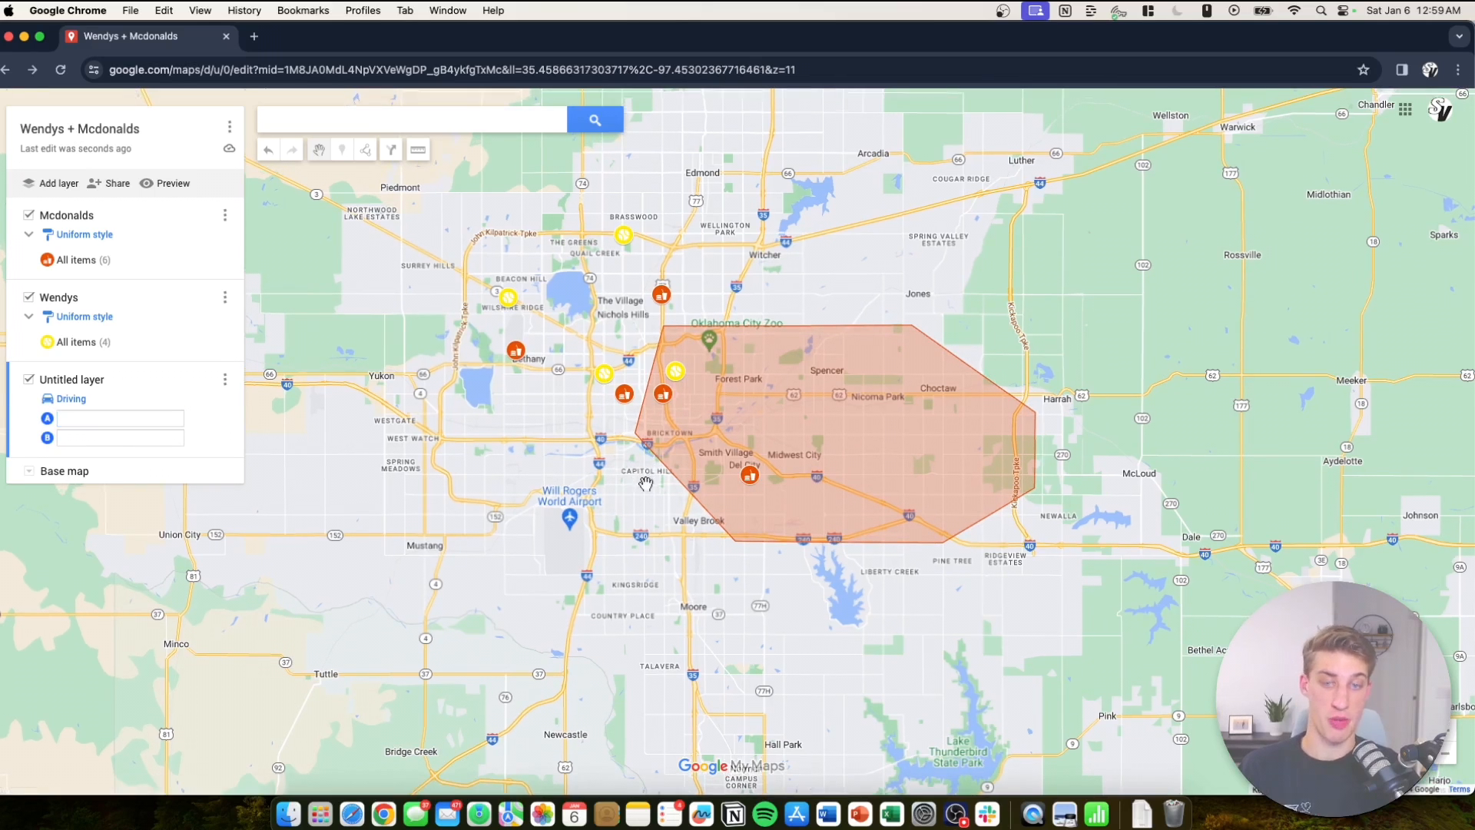
left_click(697, 454)
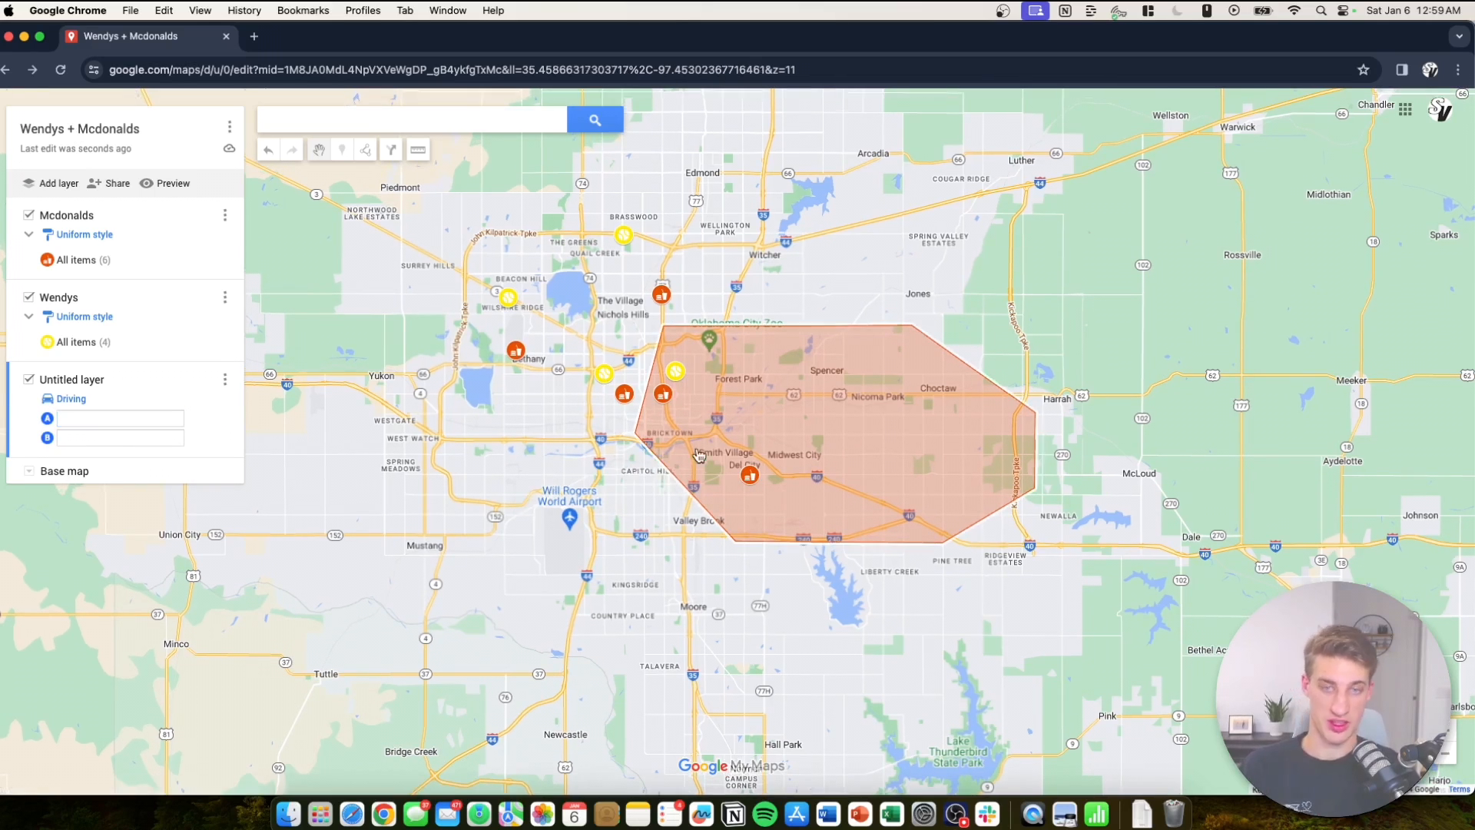
left_click(817, 316)
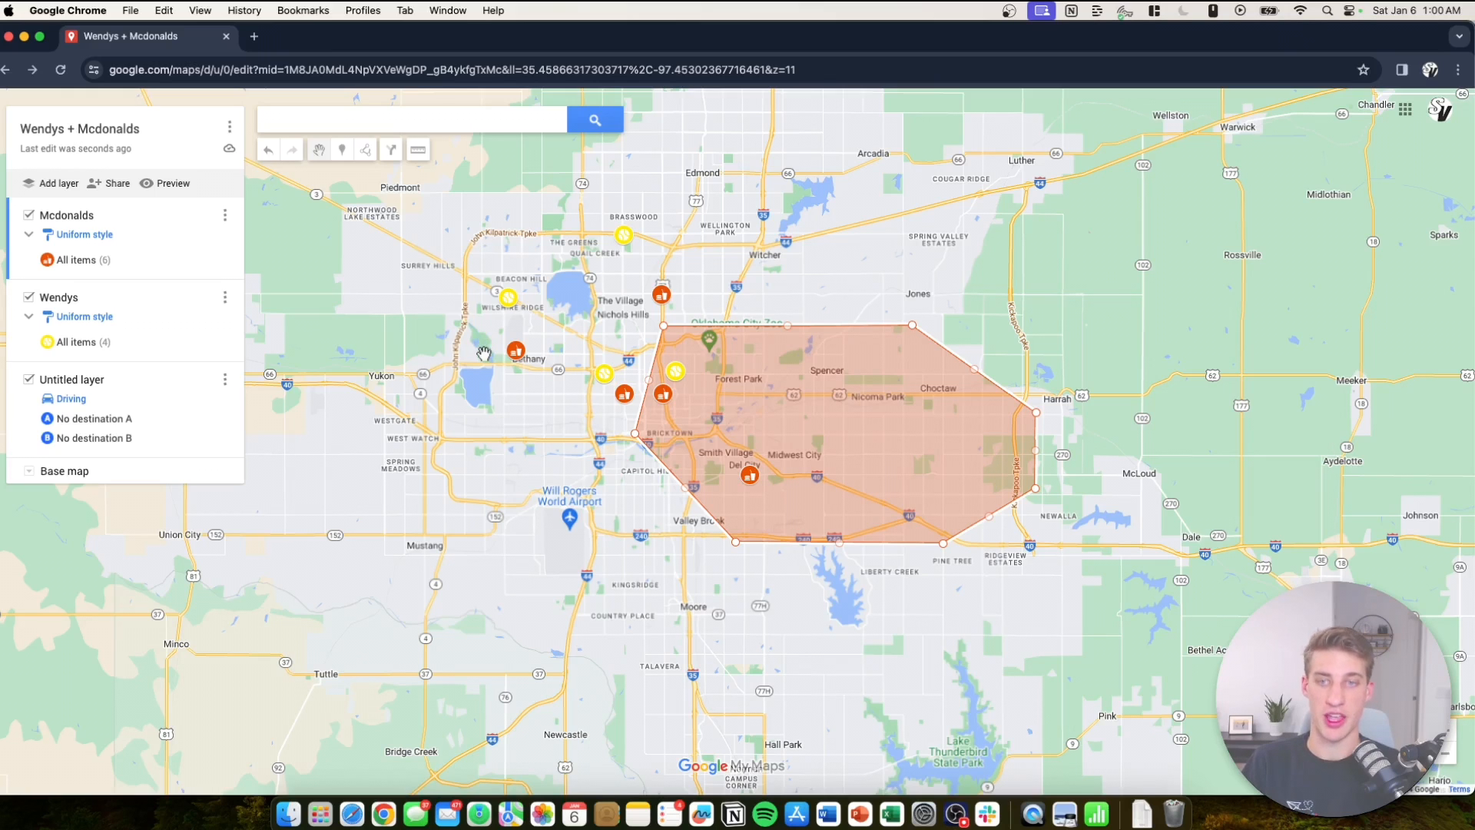
Open ChatGPT and overpass turbo in separate new browser tabs, keeping the map open.
left_click(254, 37)
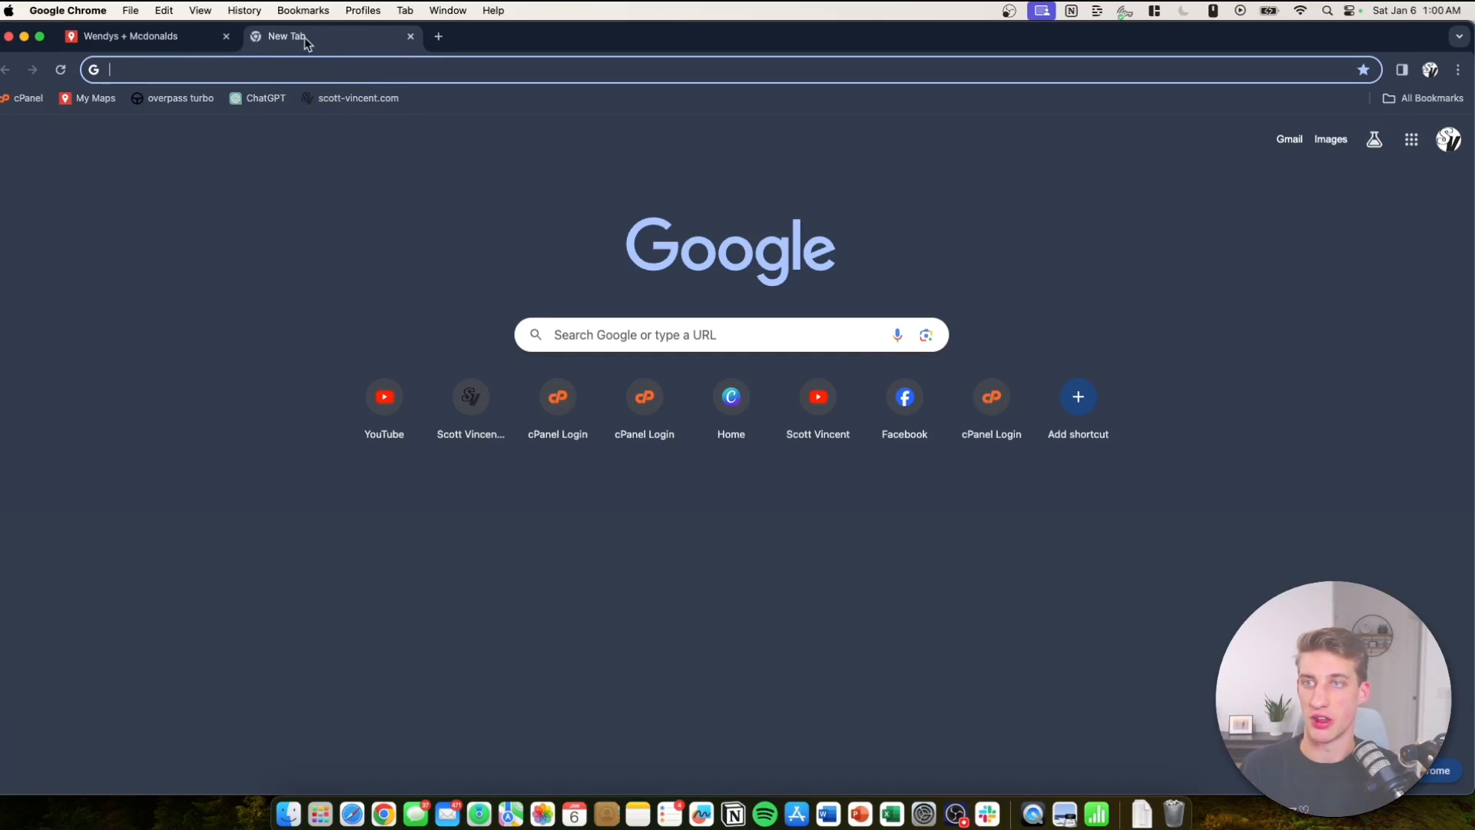
key("ctrl+shift+Tab")
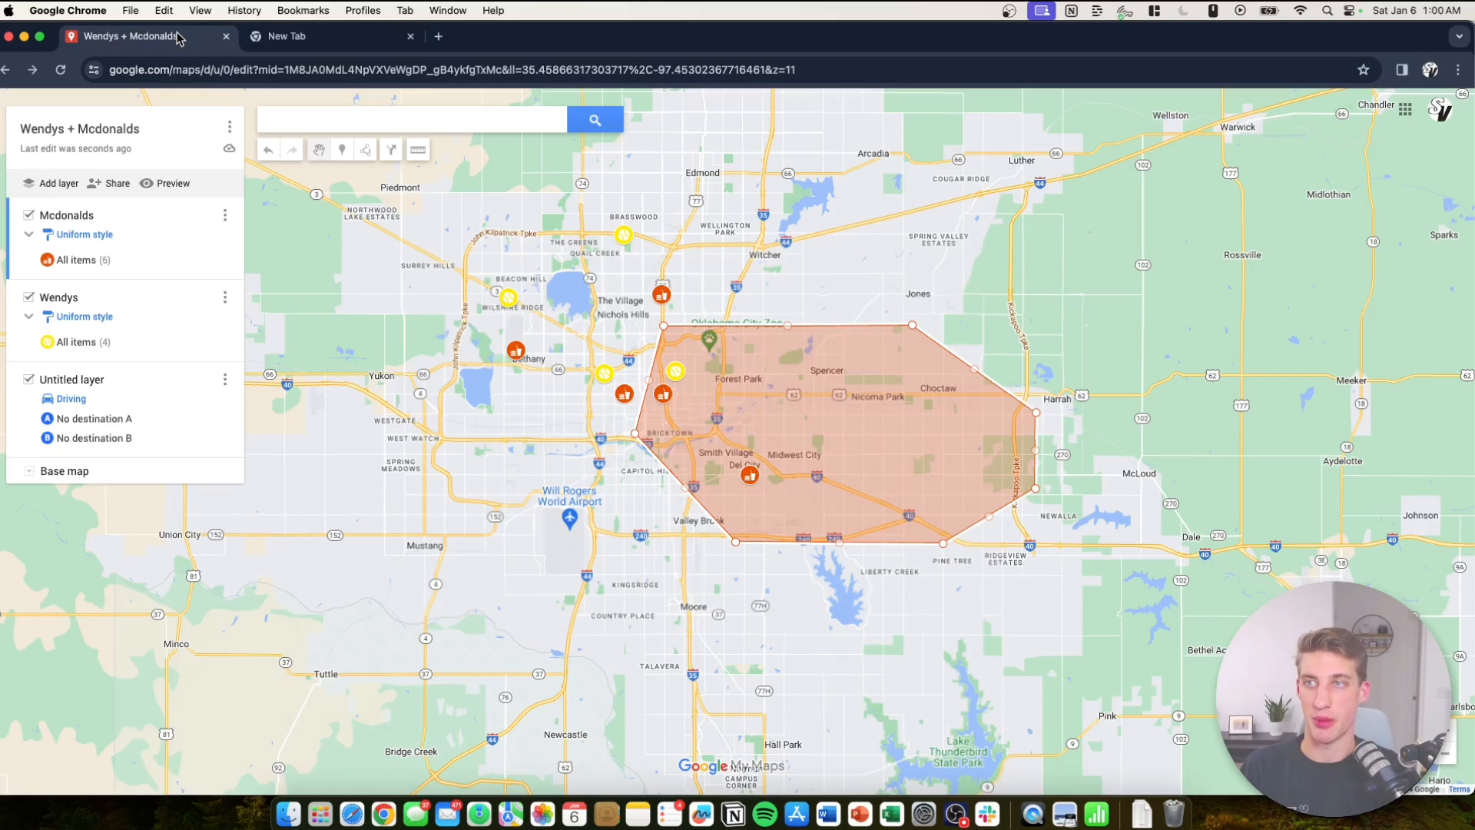
left_click(307, 44)
left_click(281, 99)
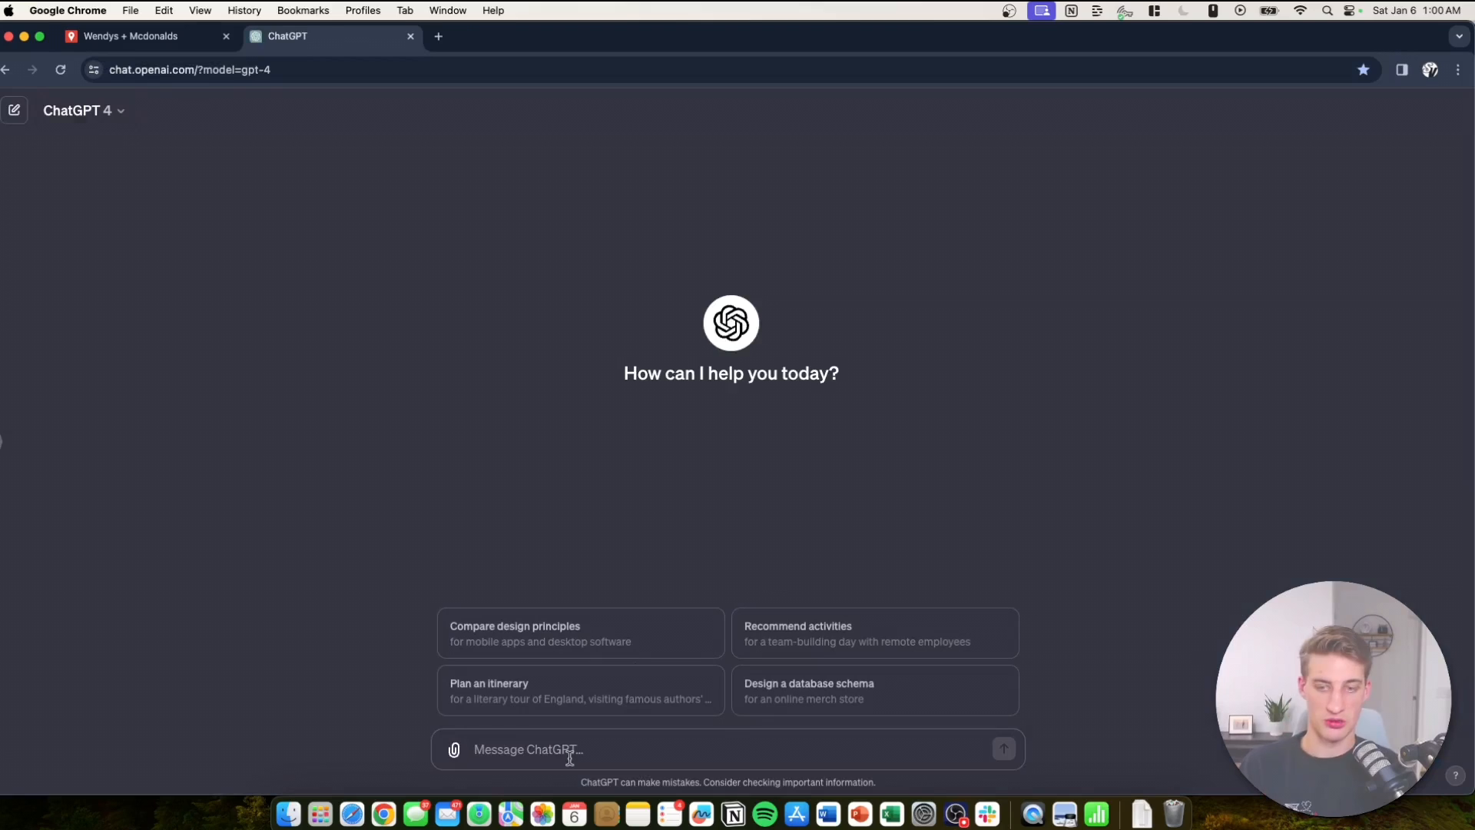
key("super+t")
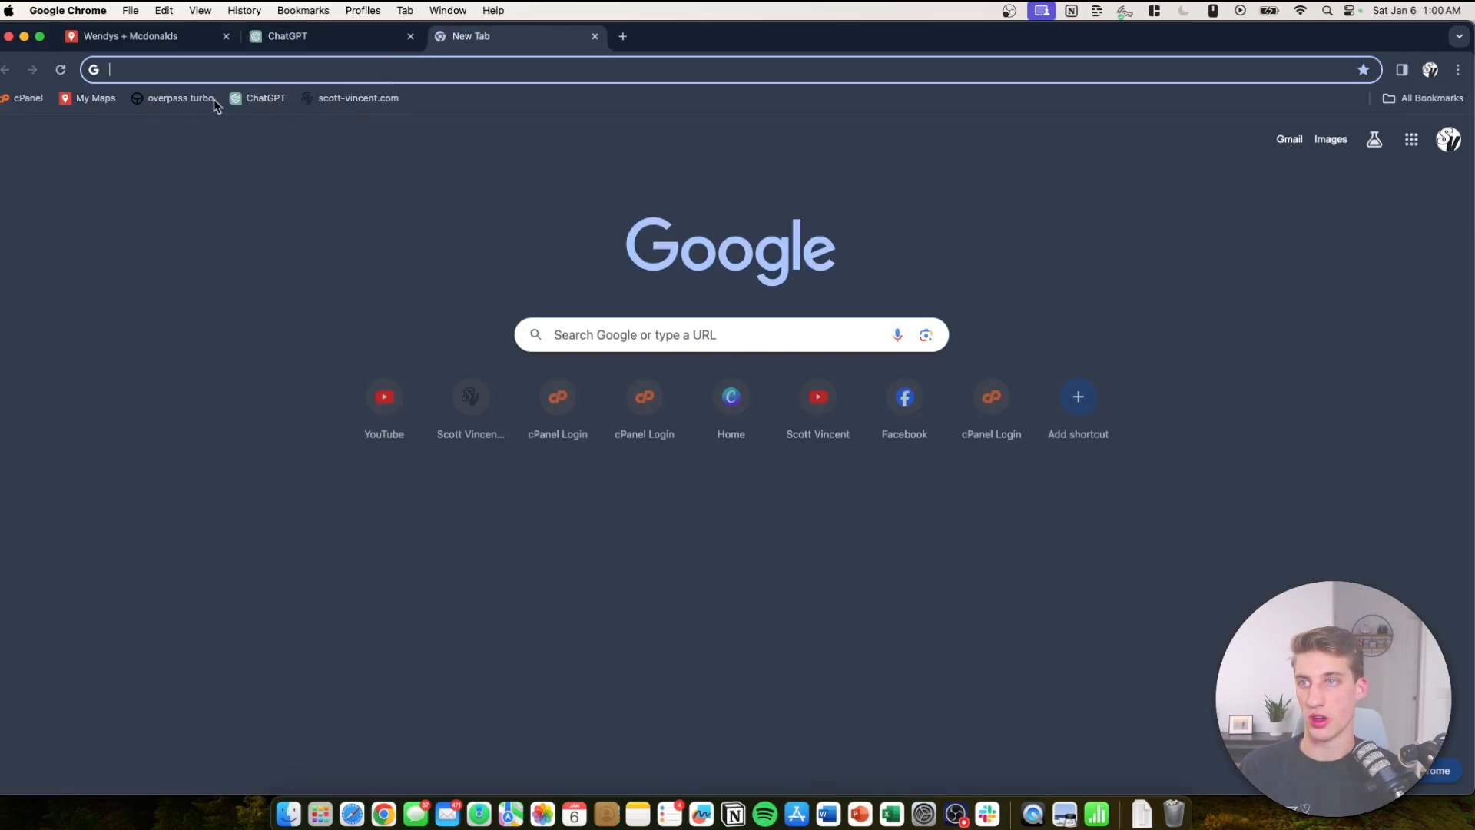
left_click(212, 100)
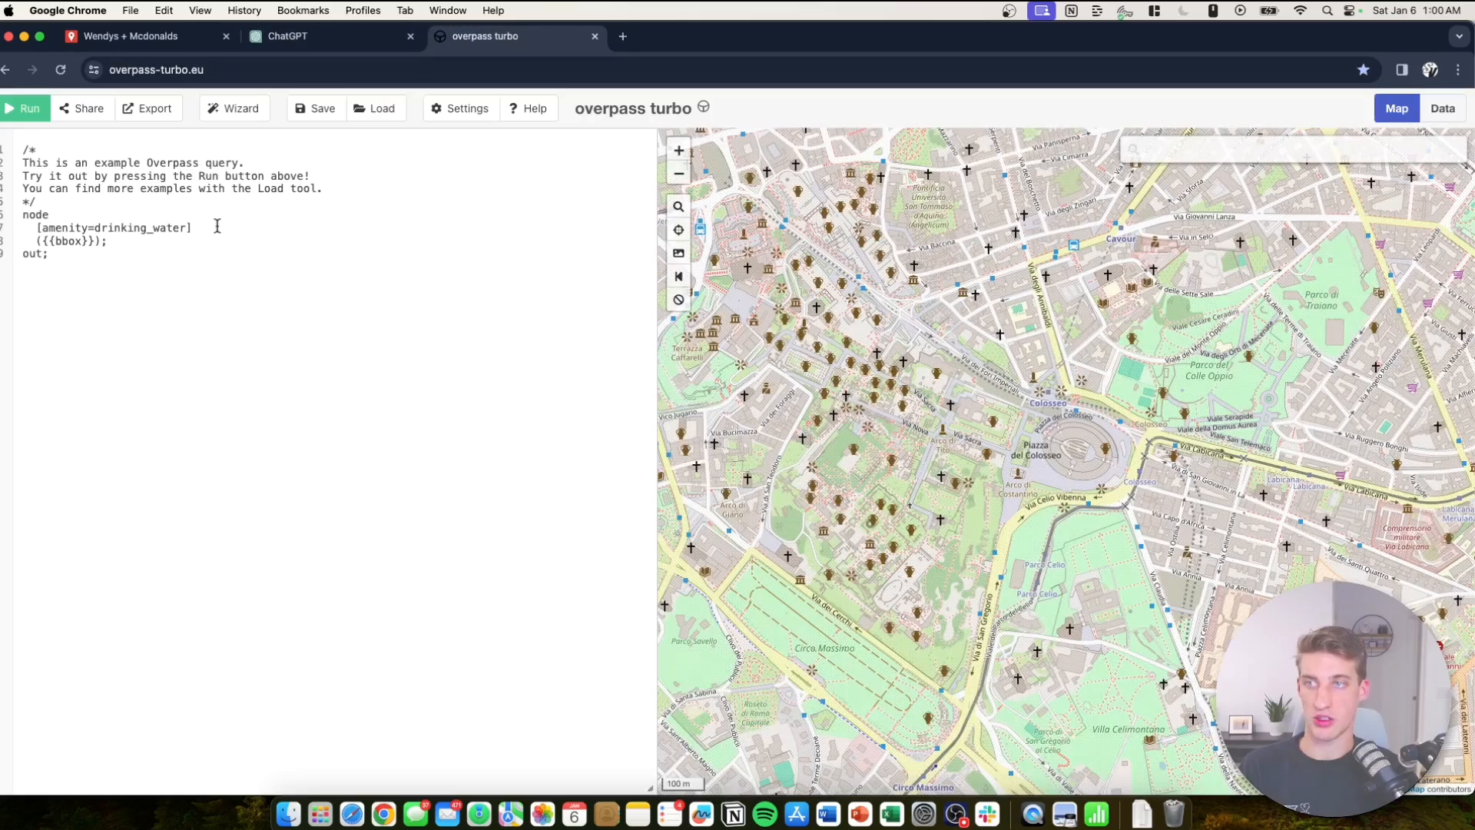
Explore the overpass turbo map from Rome across to Wichita and on to the Calgary area.
scroll(1153, 450, "down", 10)
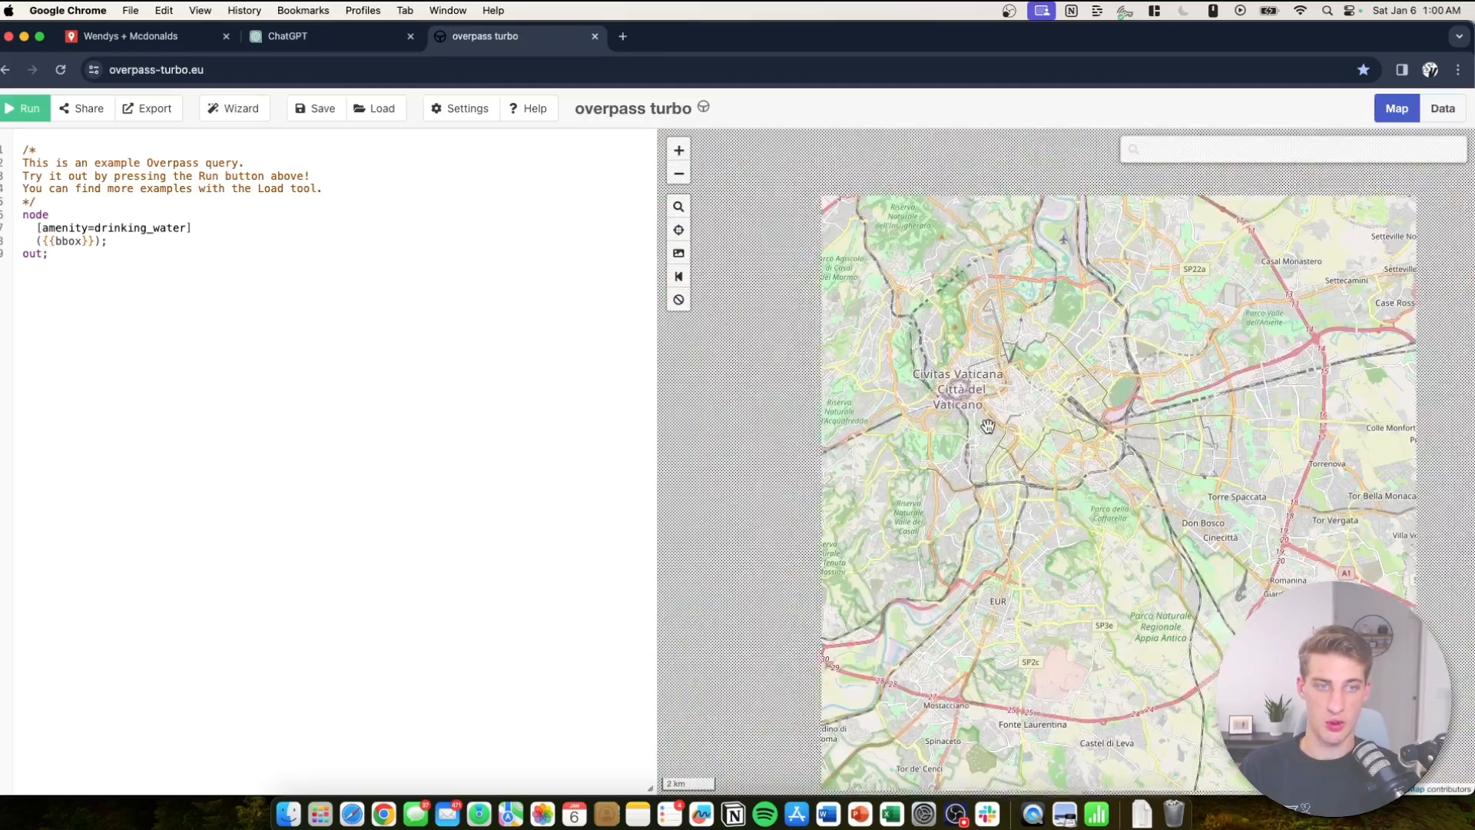
scroll(1047, 457, "down", 5)
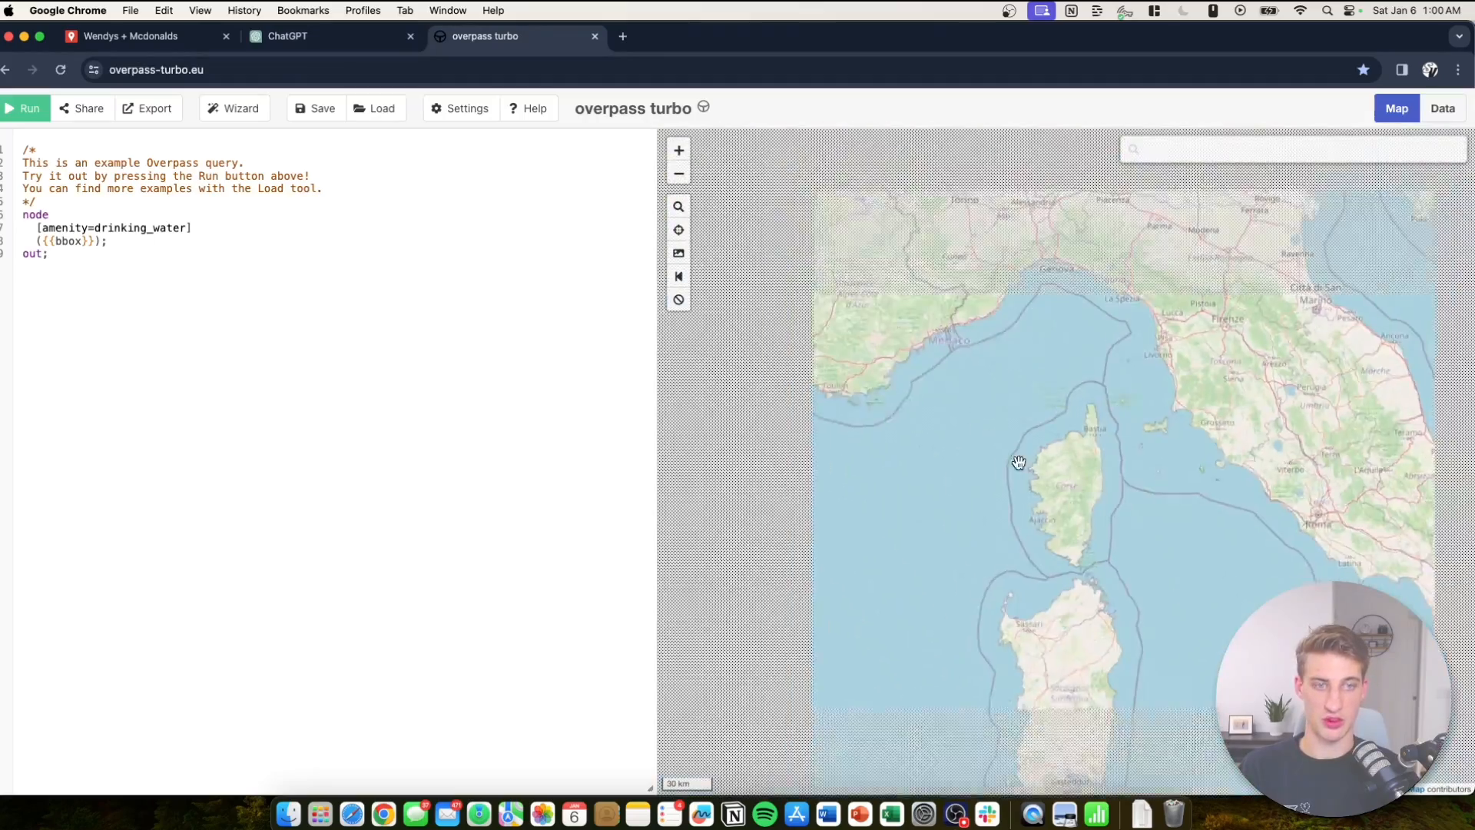
scroll(1132, 519, "down", 5)
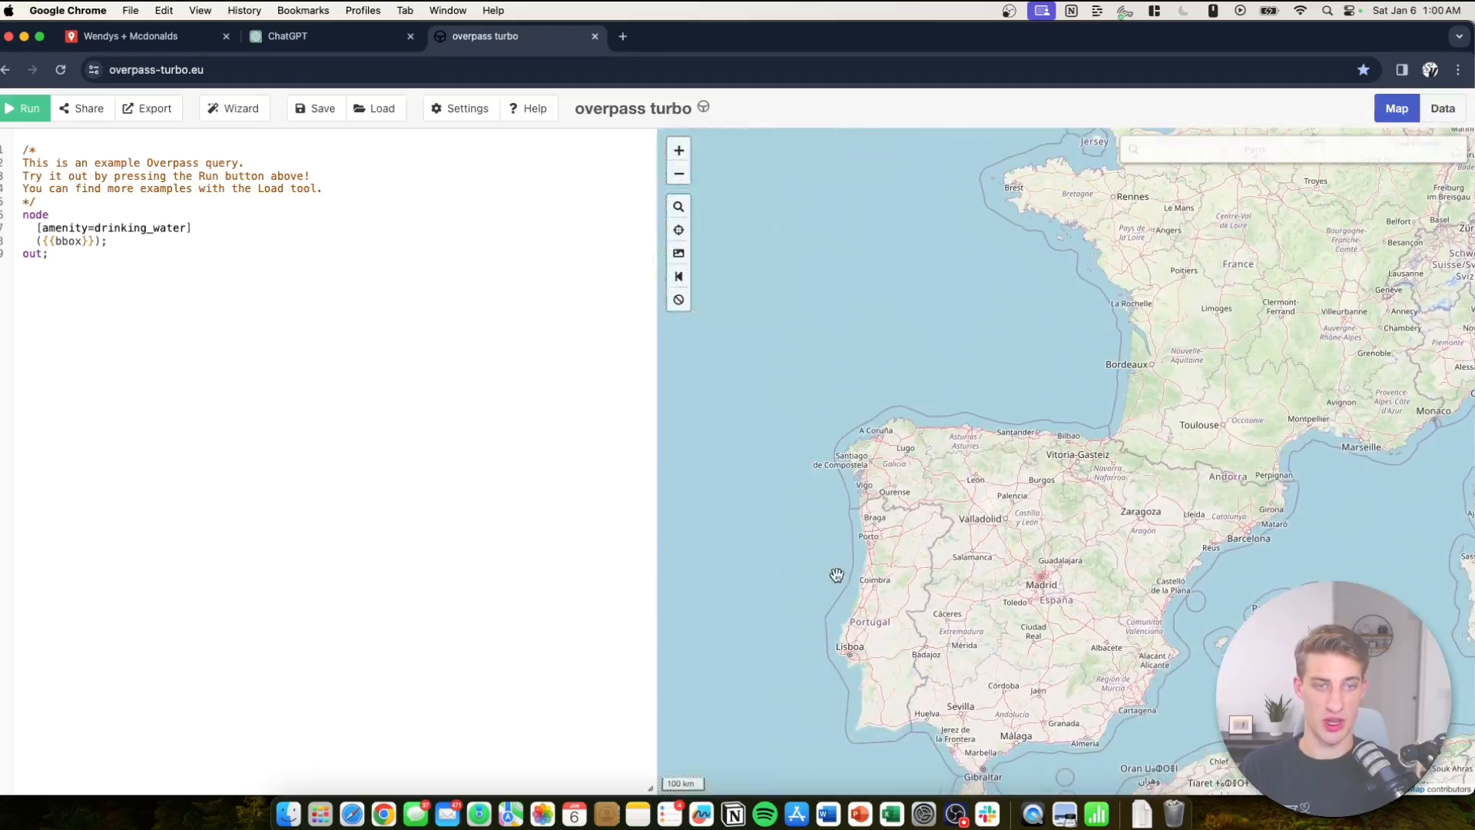
left_click_drag(917, 587, 1189, 590)
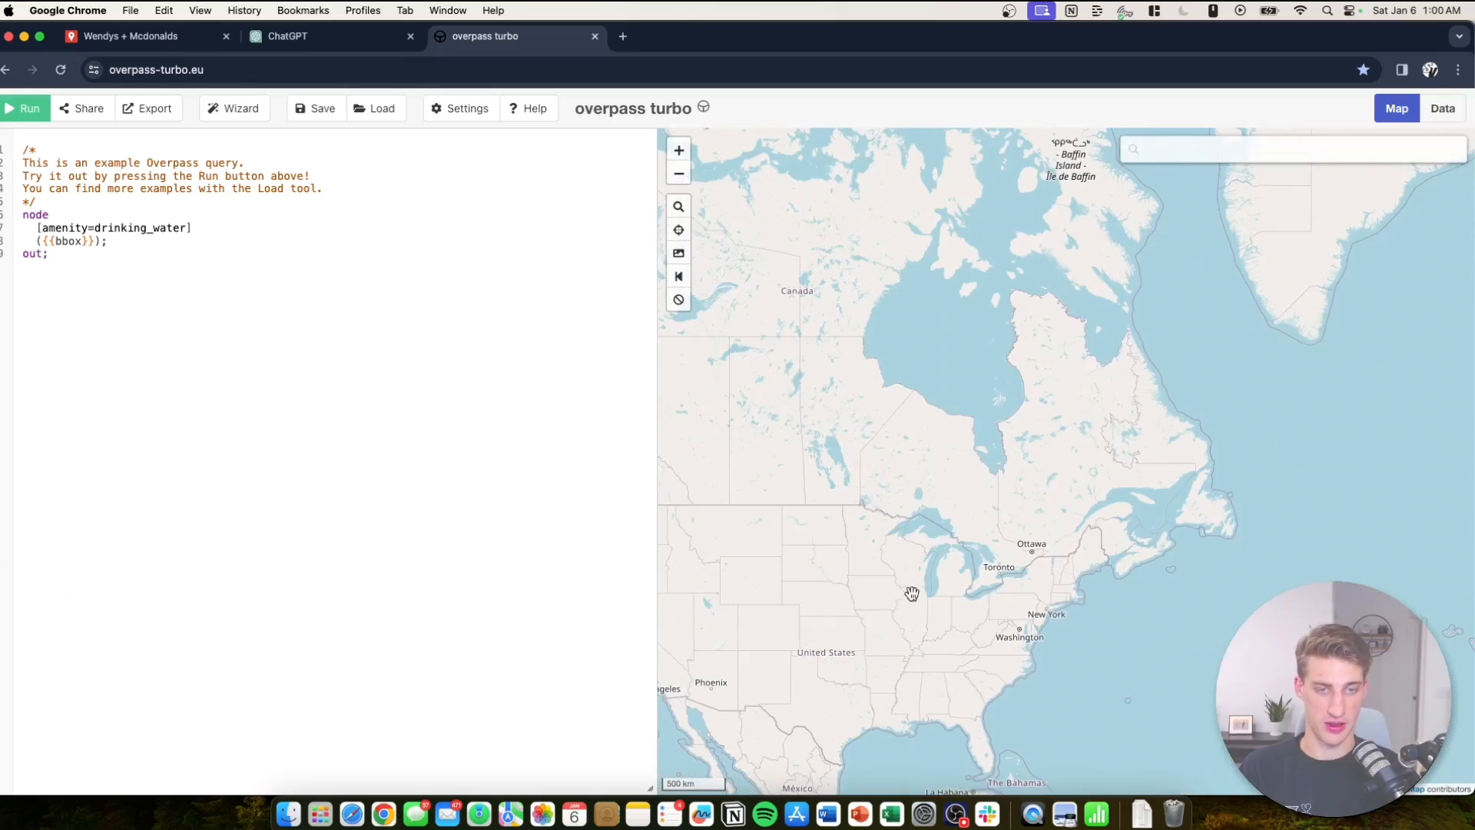
scroll(815, 644, "up", 5)
scroll(927, 644, "up", 2)
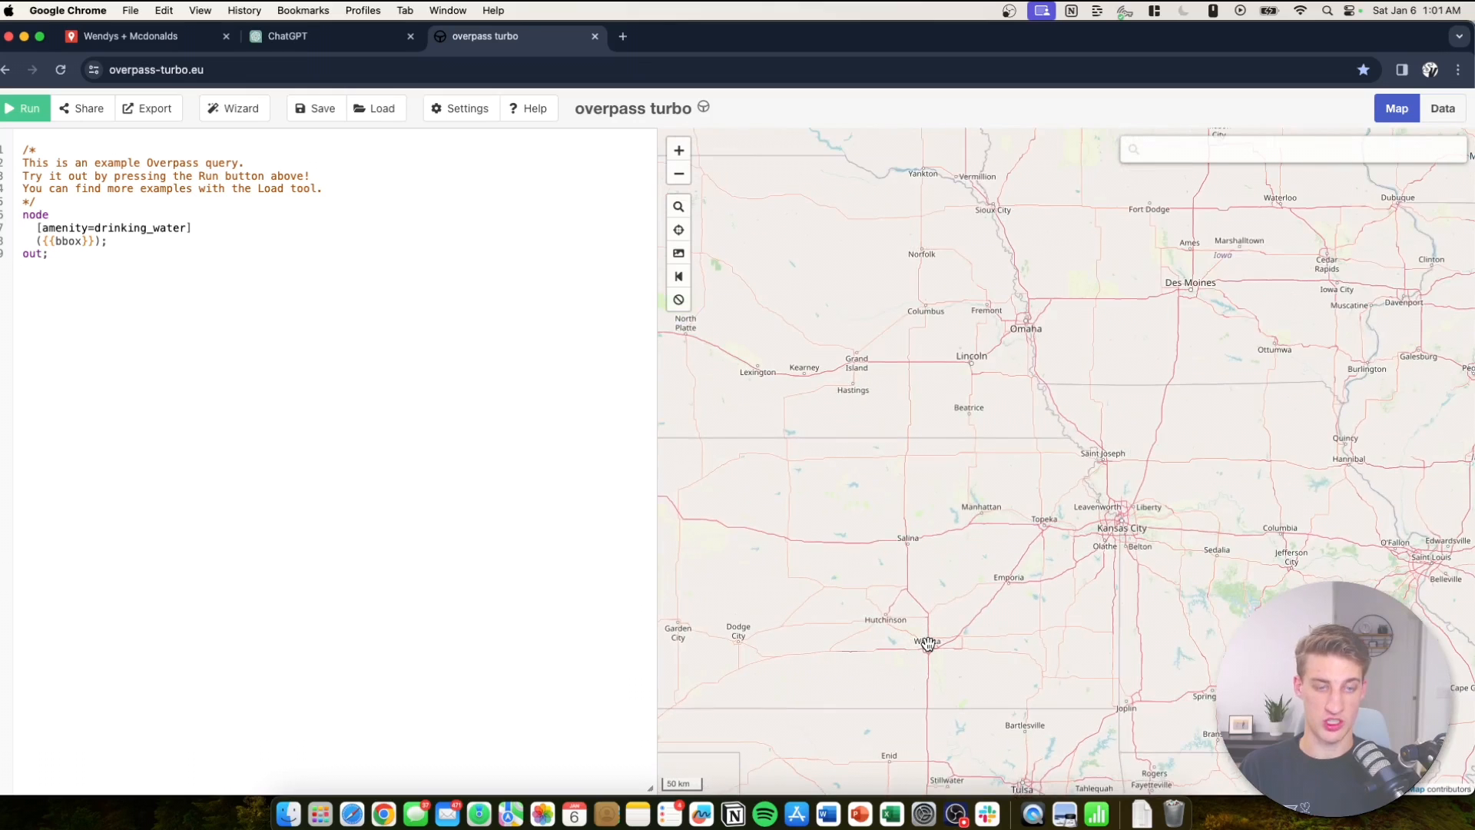
scroll(928, 644, "up", 3)
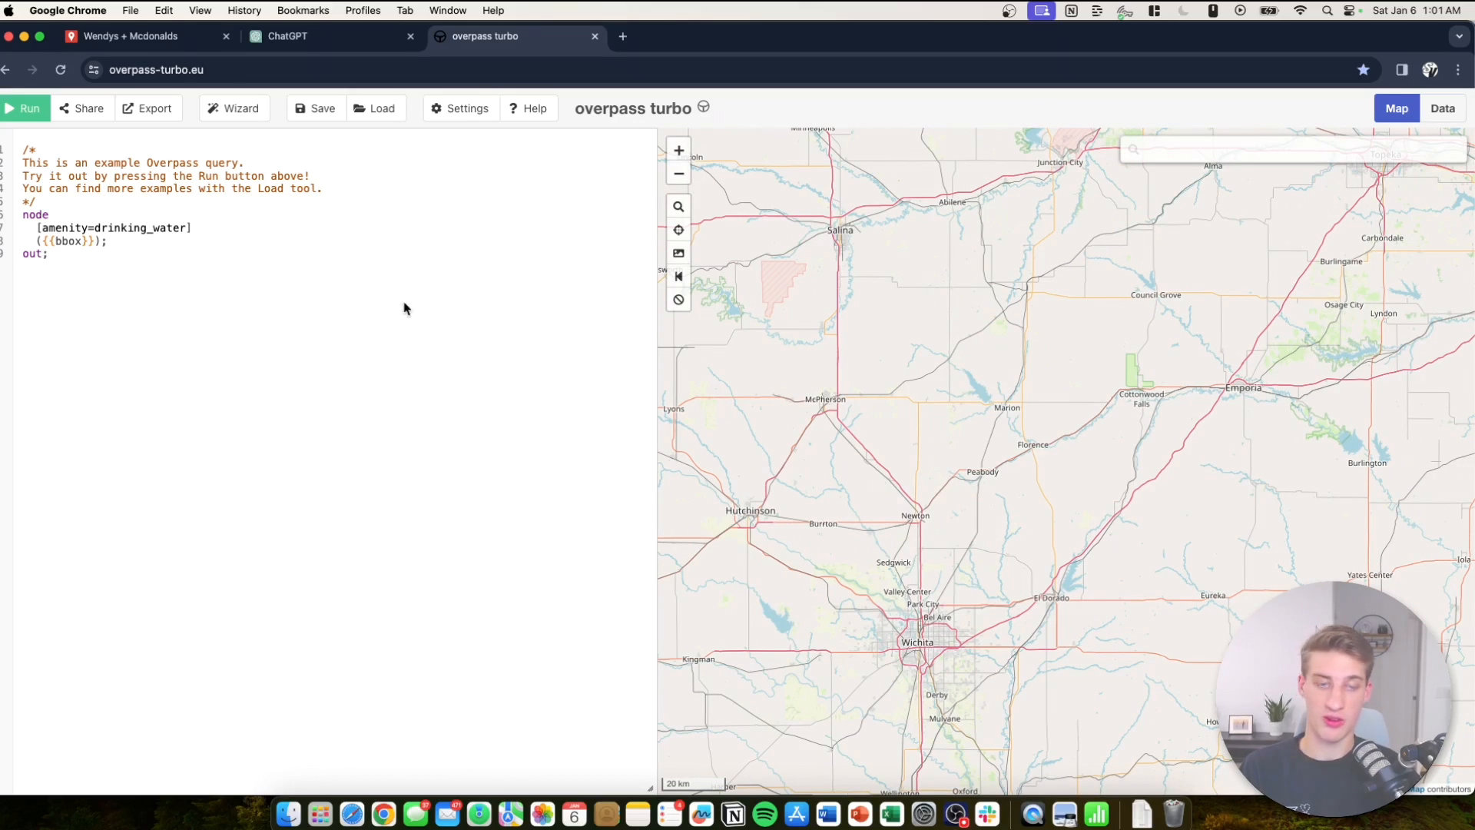
scroll(921, 588, "up", 2)
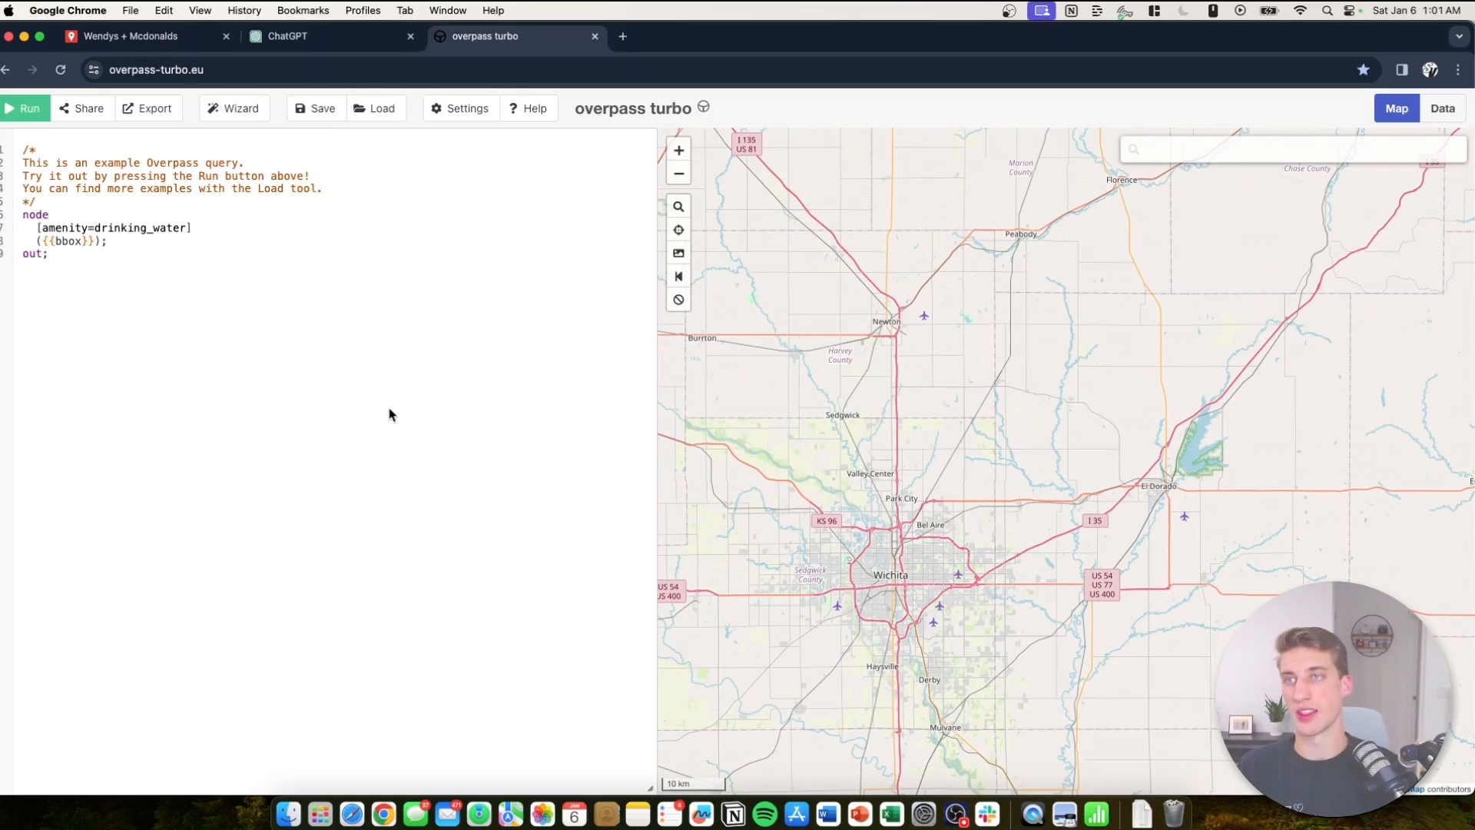
scroll(744, 405, "down", 5)
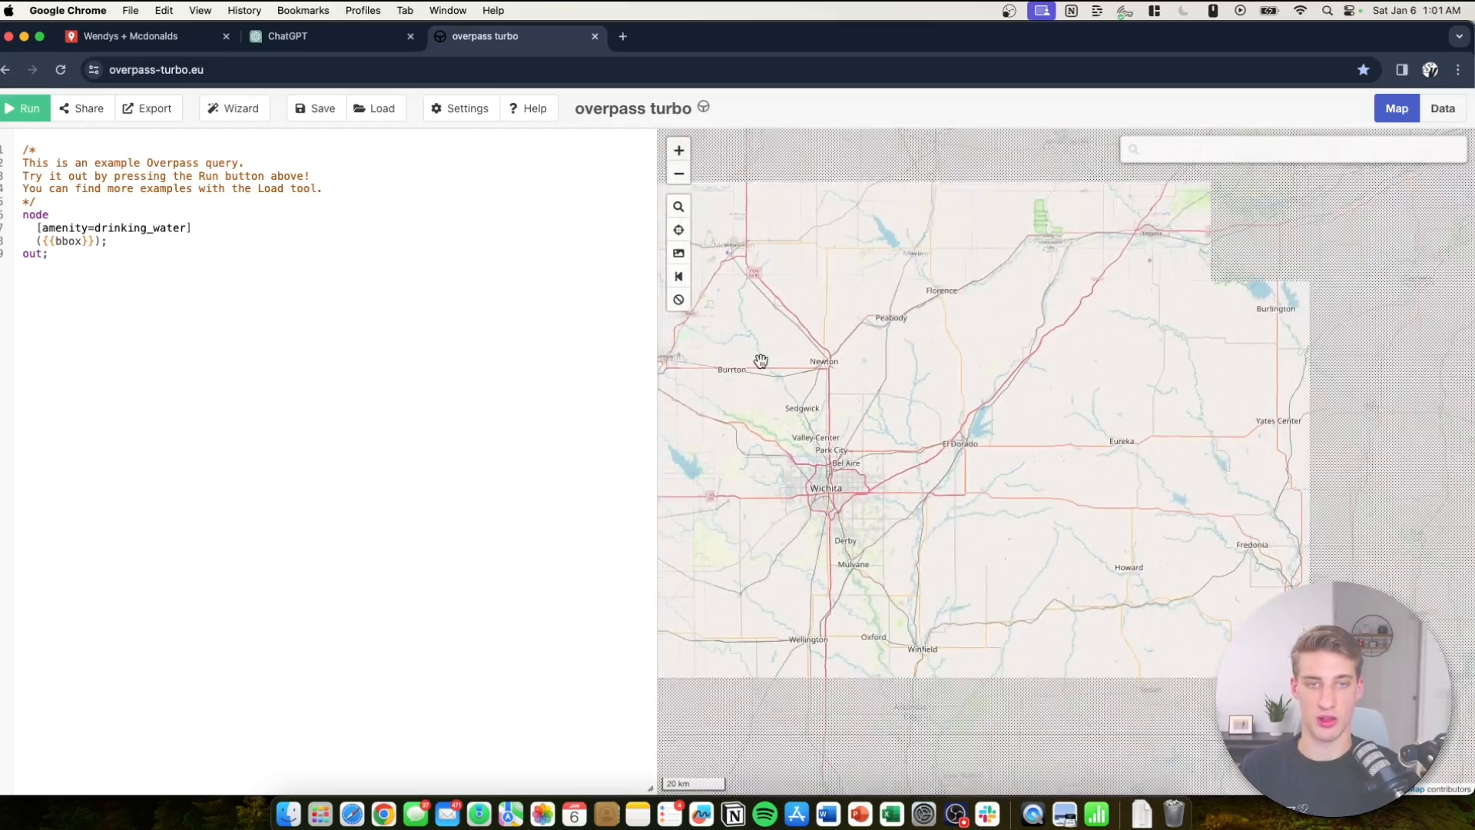
scroll(910, 533, "down", 3)
left_click_drag(753, 388, 882, 504)
scroll(914, 438, "up", 5)
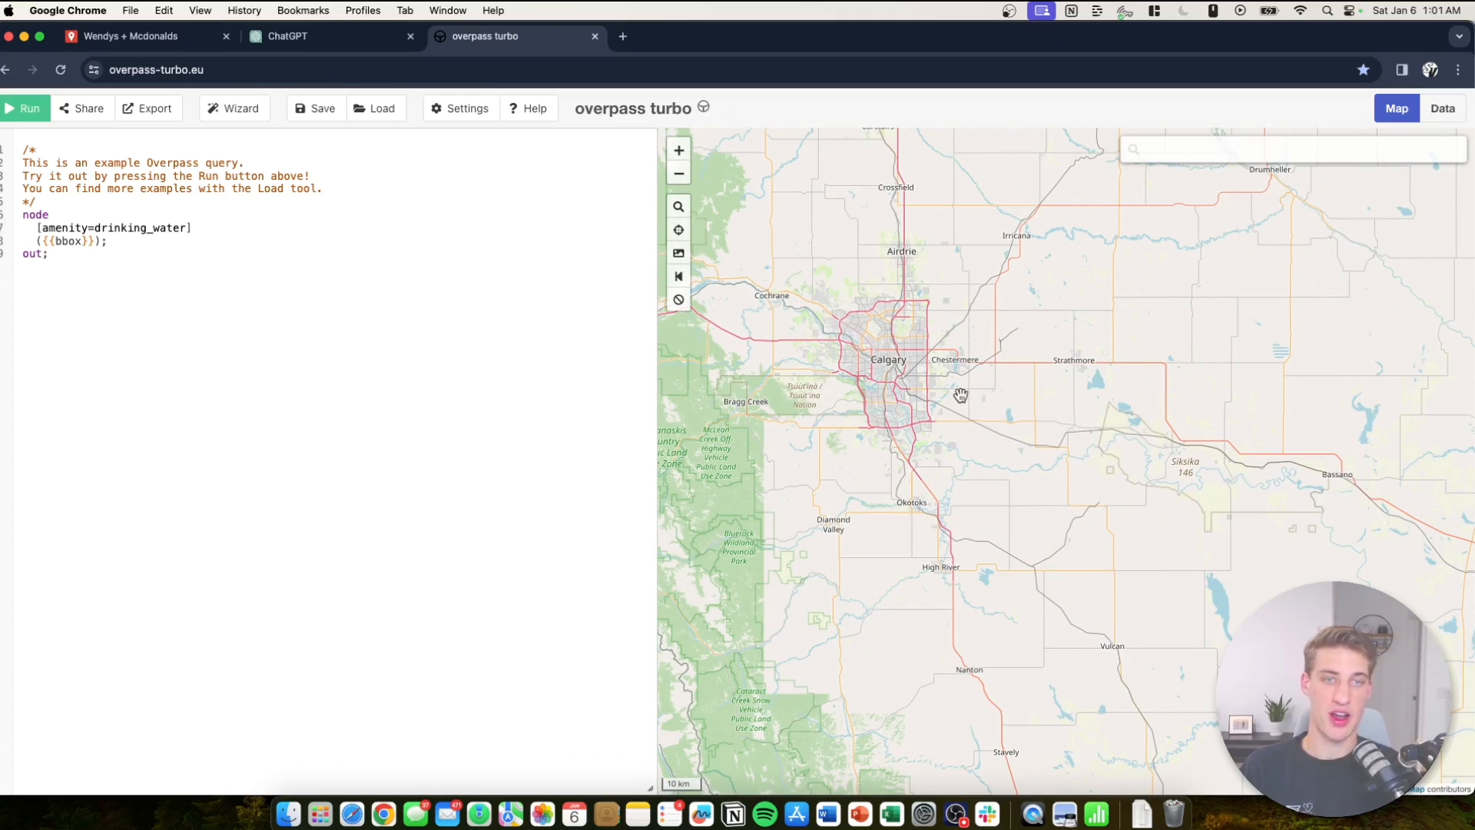
Switch to ChatGPT and ask it to write an overpass turbo query to find all of the tennis courts in Calgary, Alberta Canada.
left_click(269, 279)
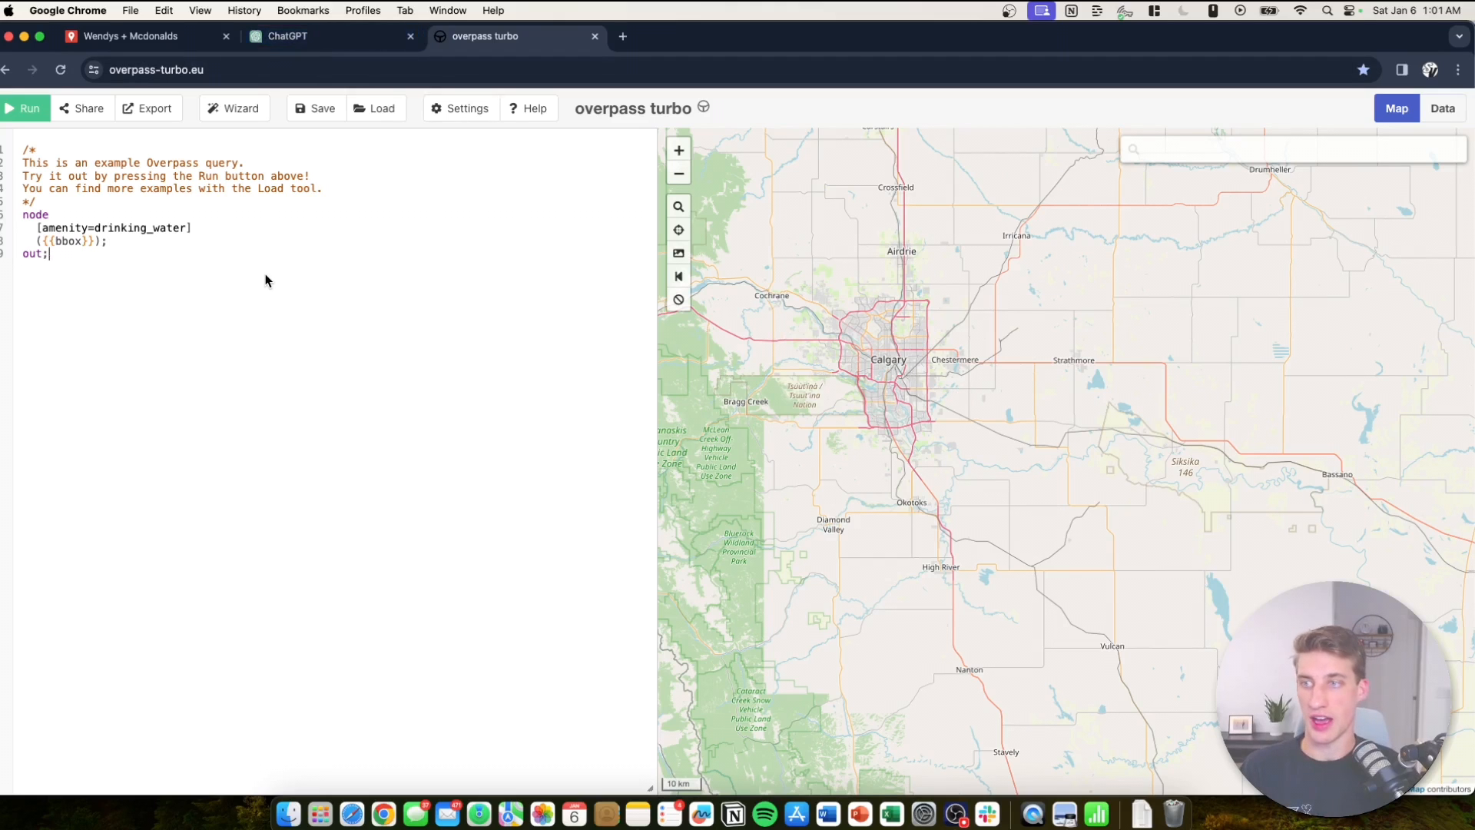
key("cmd+a")
left_click(171, 296)
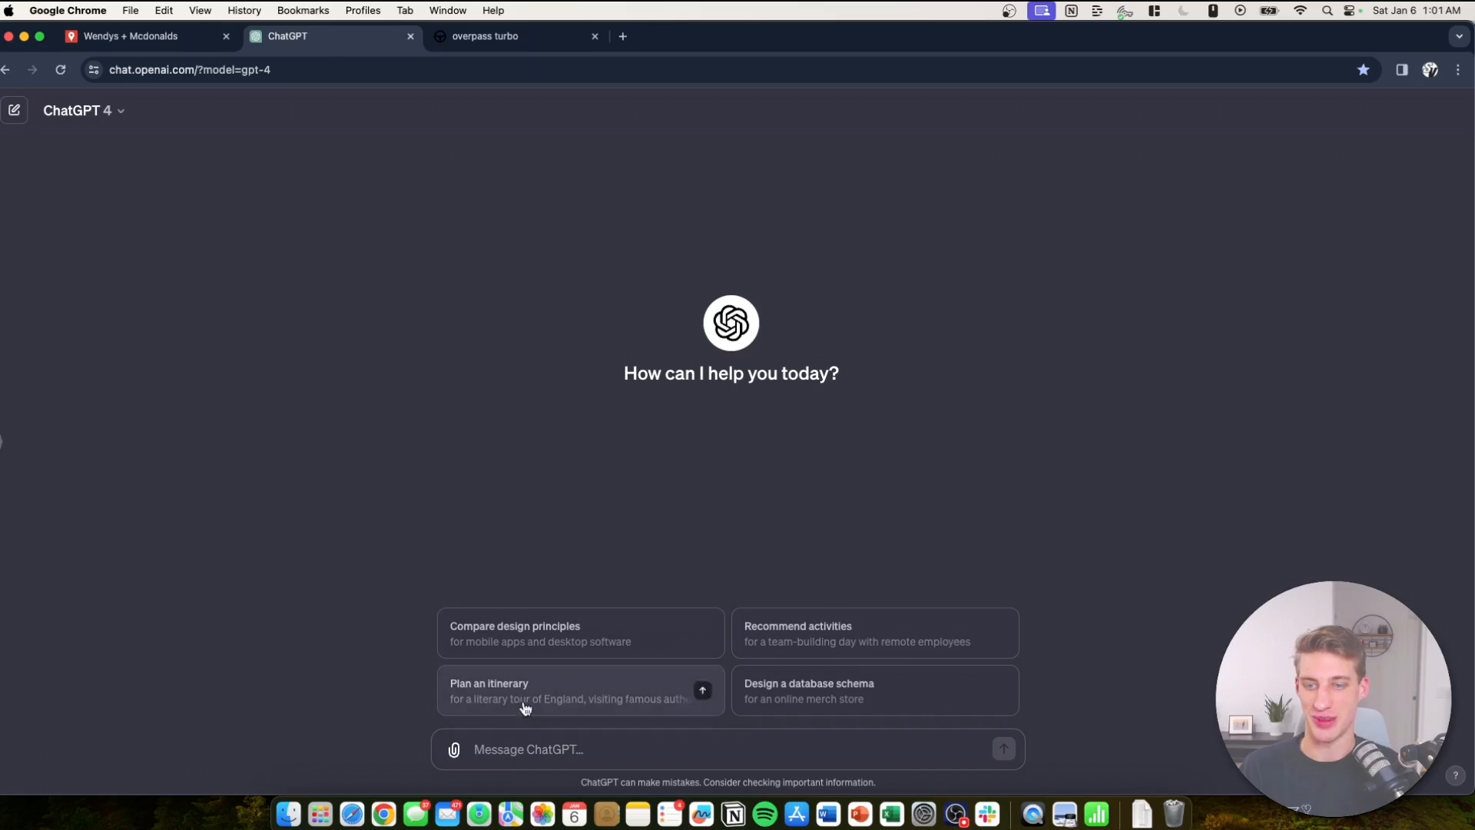
type("write me")
type(" an overpass turbo")
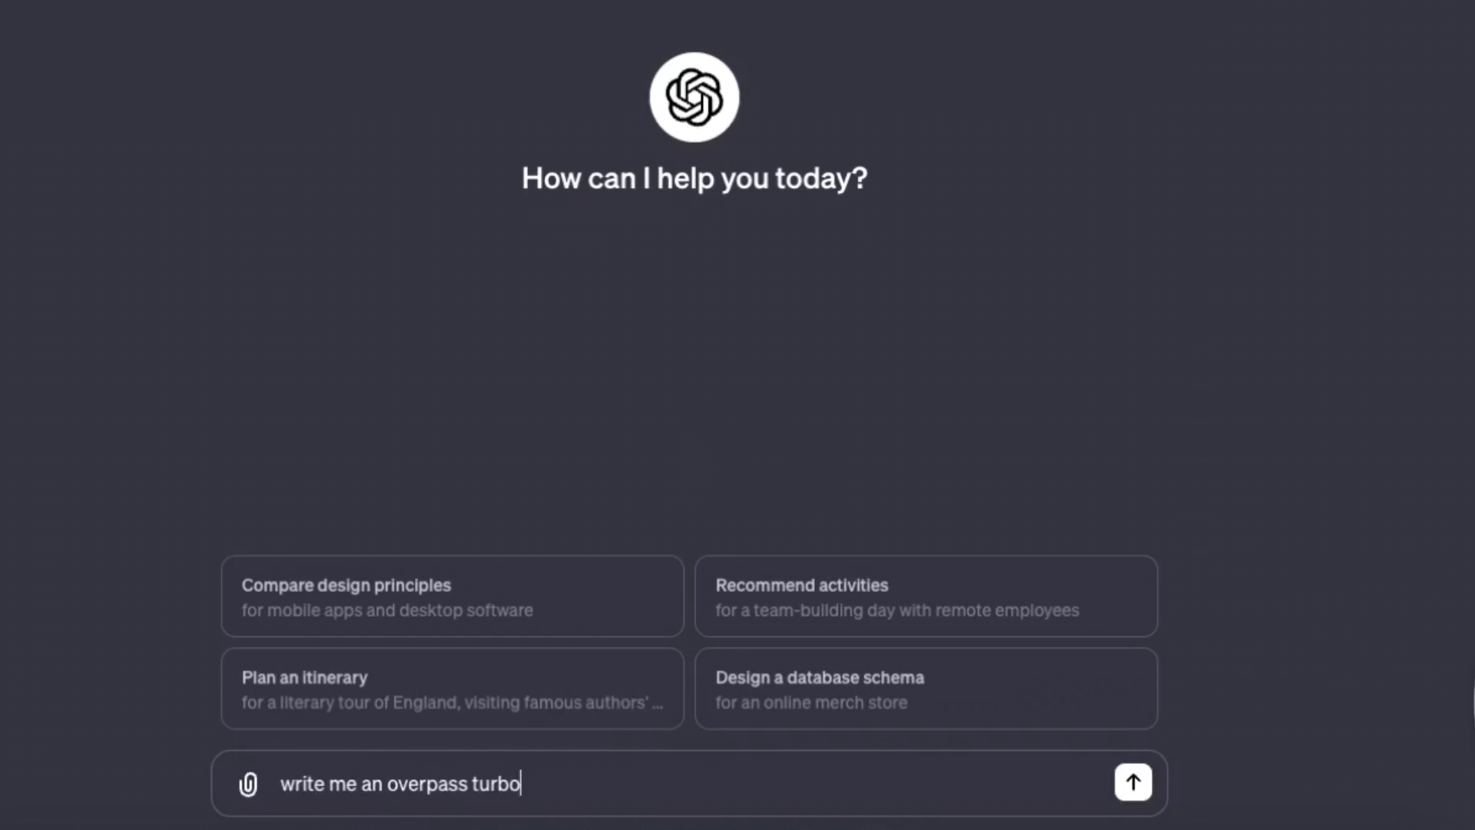
type(" query to find all of the ")
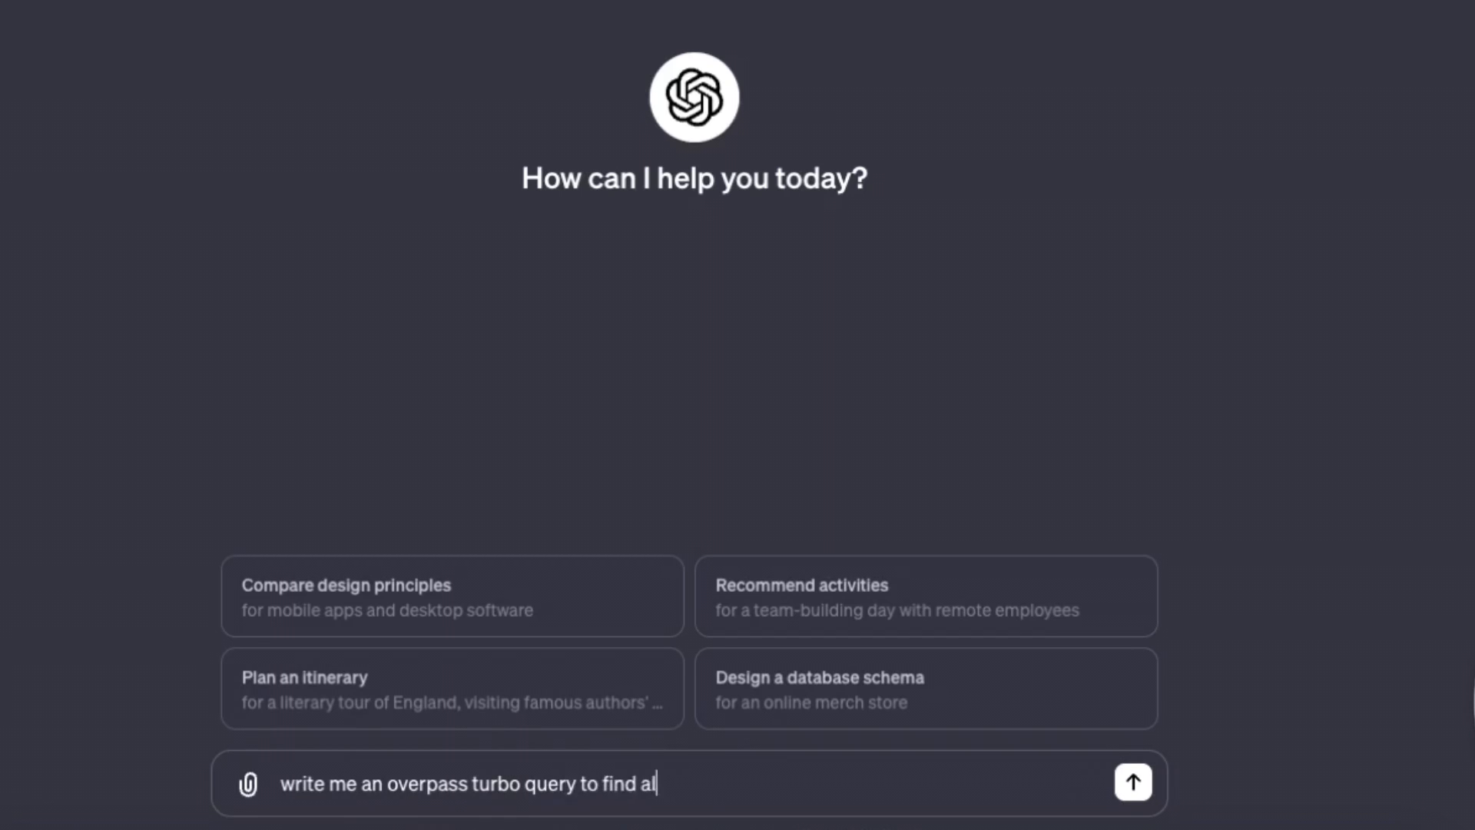
type("tennis")
key("BackSpace")
key("BackSpace")
type("nis courts in Calgary, Alberta Canad")
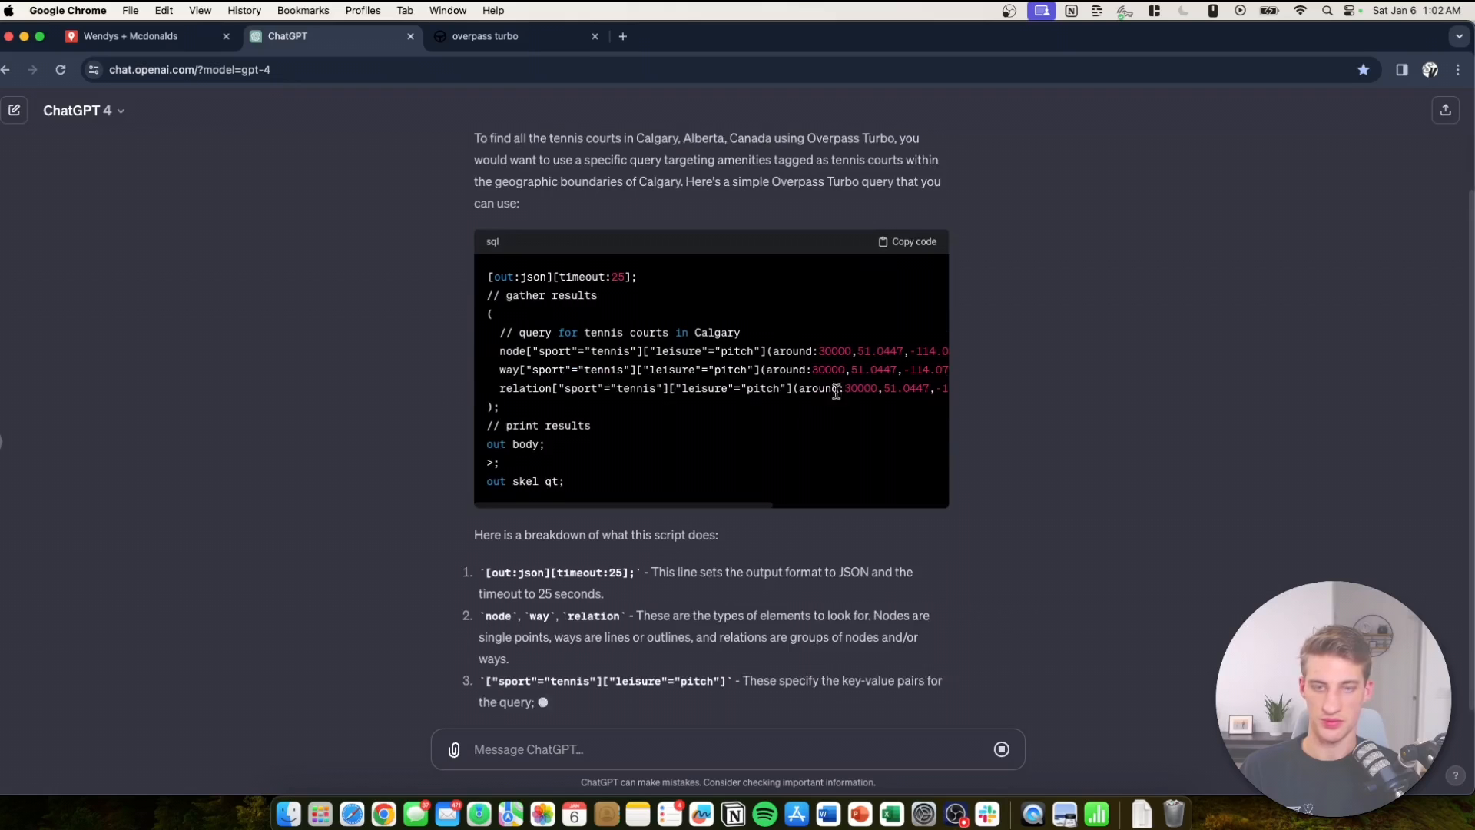
Copy ChatGPT's tennis court query, replace the example query in overpass turbo with it, and run it over Calgary.
left_click(901, 240)
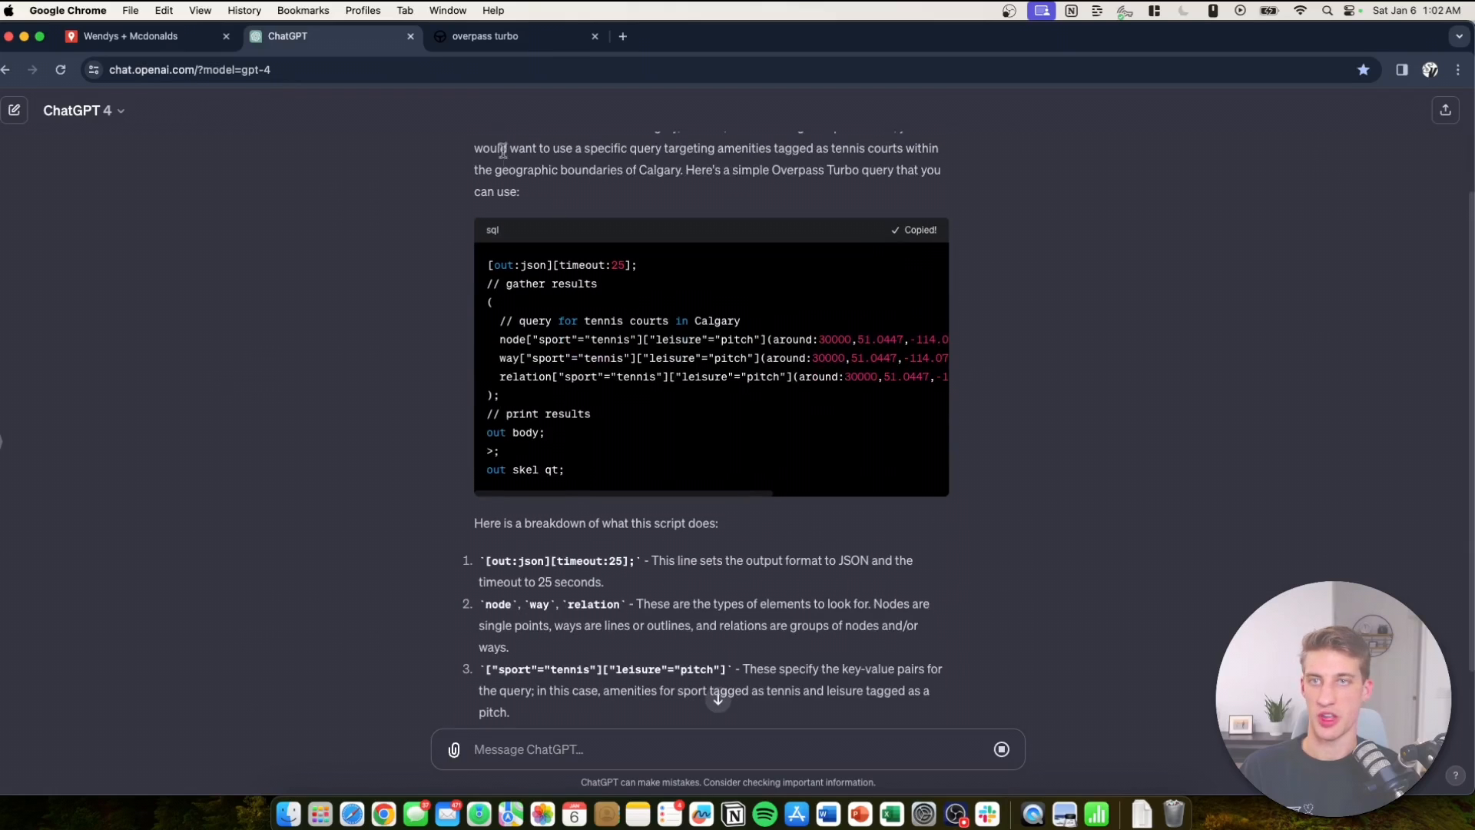
left_click(492, 36)
key("cmd+a")
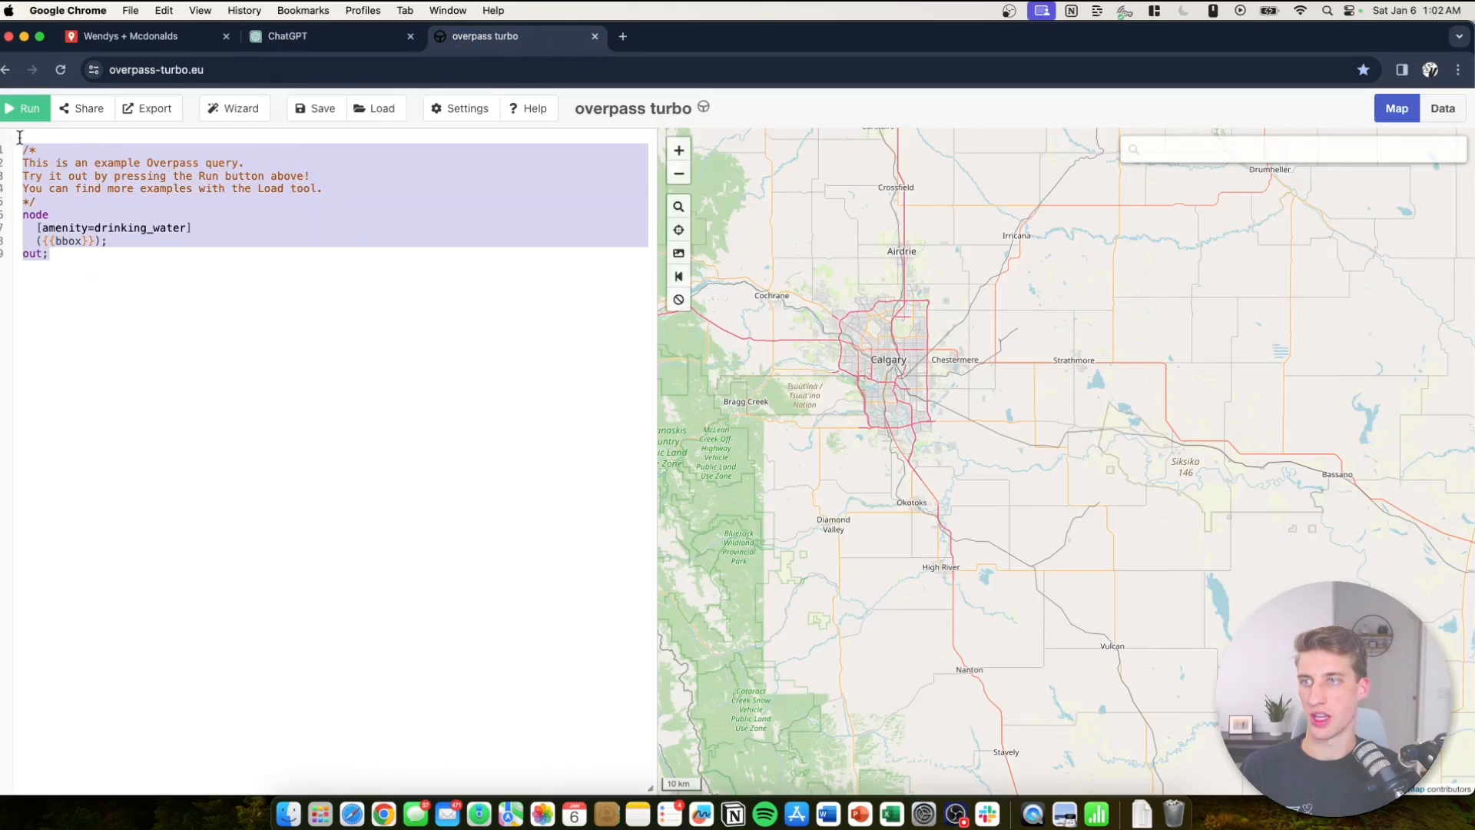
type("[out:json][timeout:25]; // gather results (   // query for tennis courts in Calgary   node[\"sport\"=\"tennis\"][\"leisure\"=\"pitch\"](around:30000,51.0447,-114.0719); // Coordinates for Calgary, Alberta   way[\"sport\"=\"tennis\"][\"leisure\"=\"pitch\"](around:30000,51.0447,-114.0719);   relation[\"sport\"=\"tennis\"][\"leisure\"=\"pitch\"](around:30000,51.0447,-114.0719); ); // print results out body; >; out skel qt;")
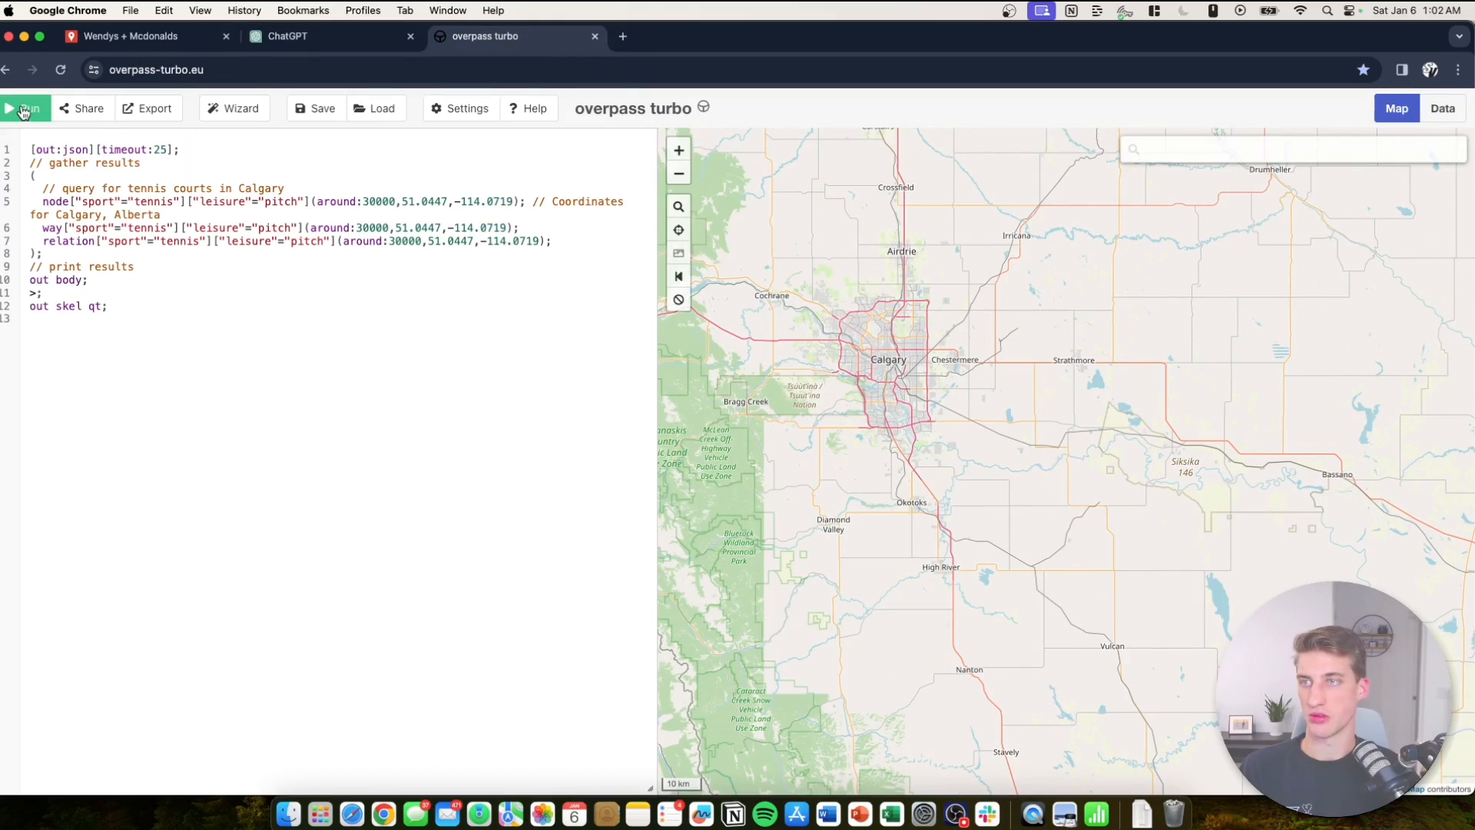
left_click(23, 111)
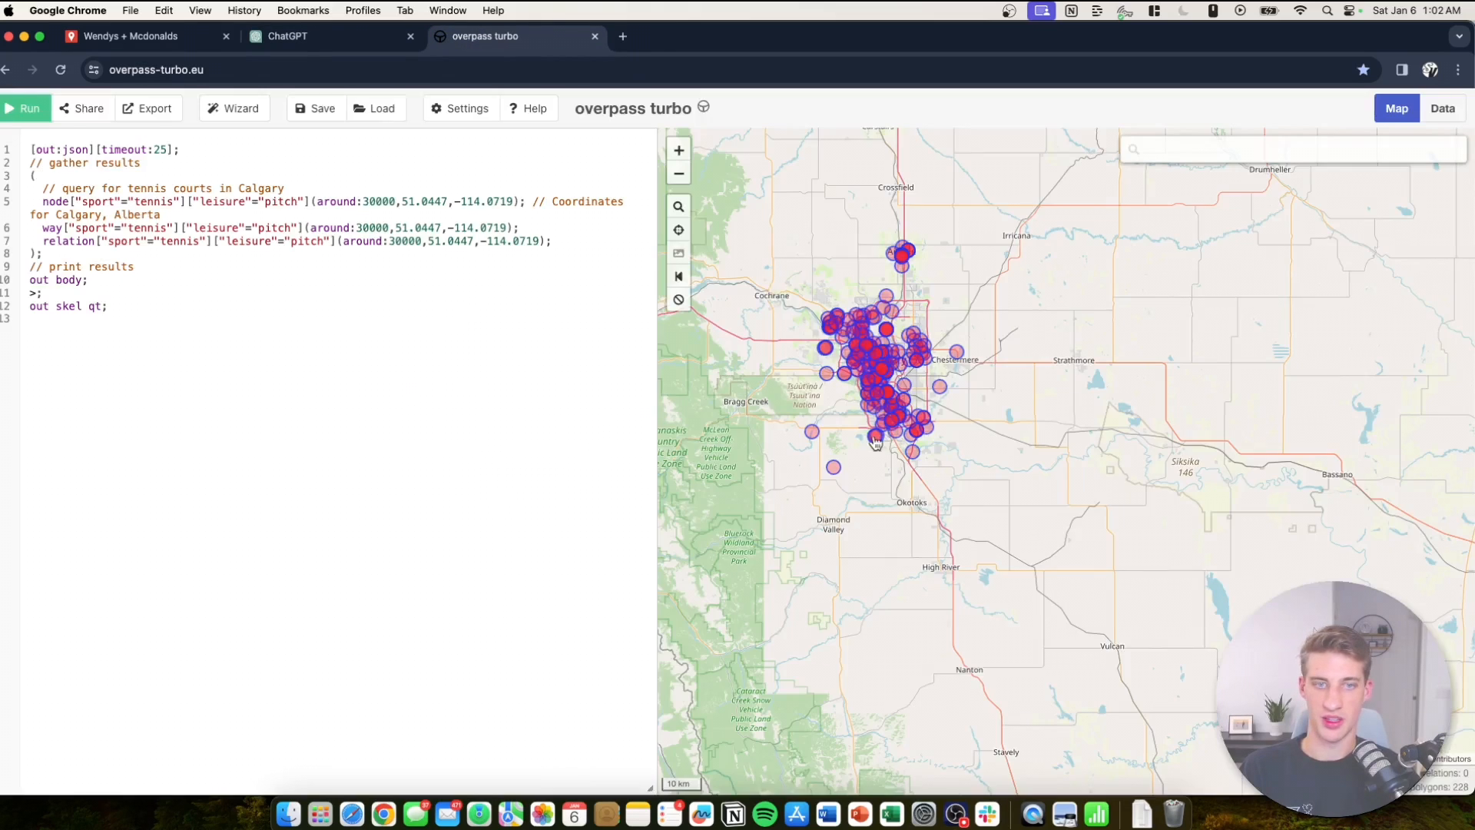
scroll(866, 436, "up", 3)
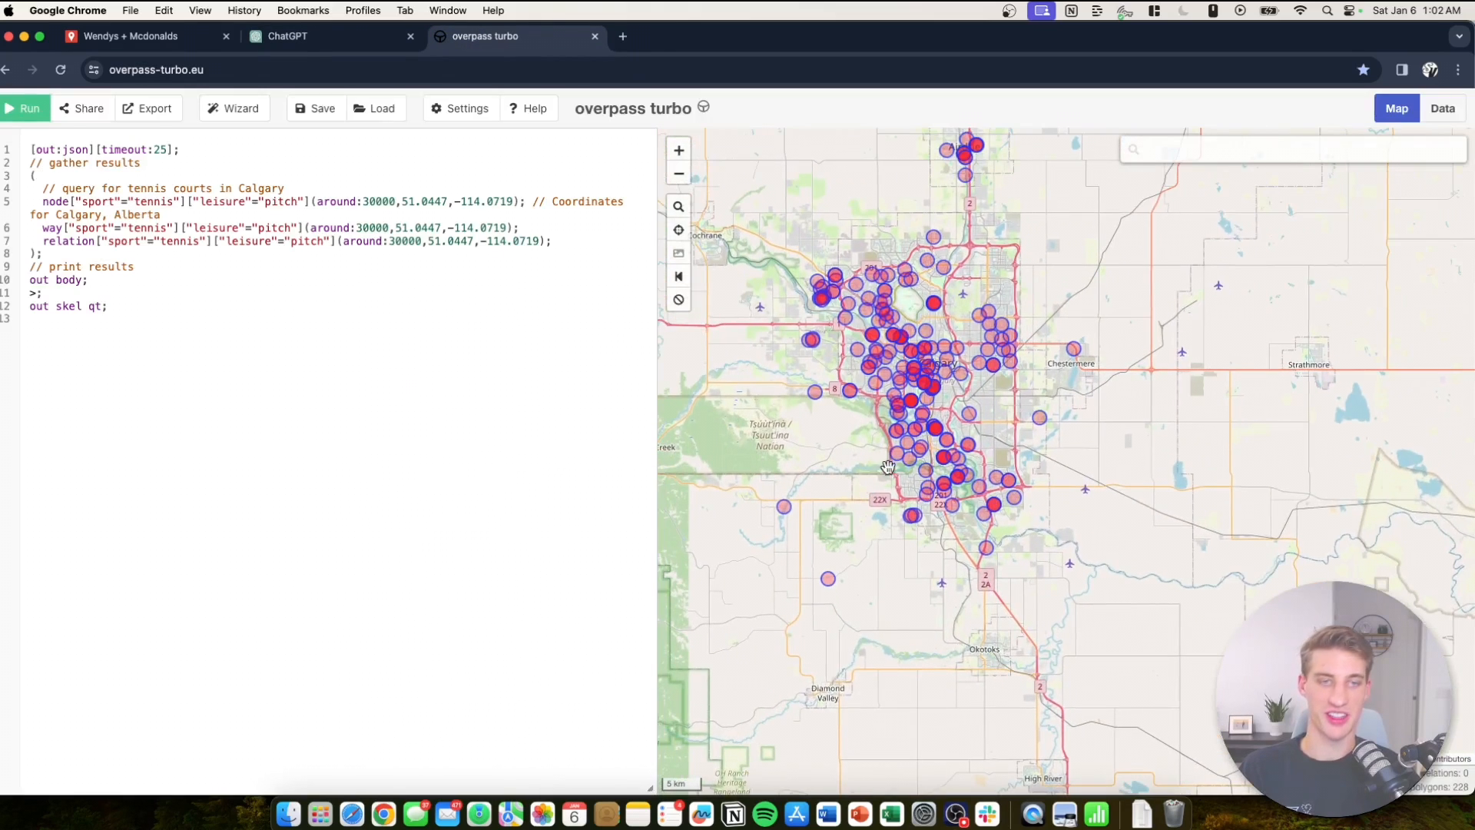
scroll(889, 466, "up", 2)
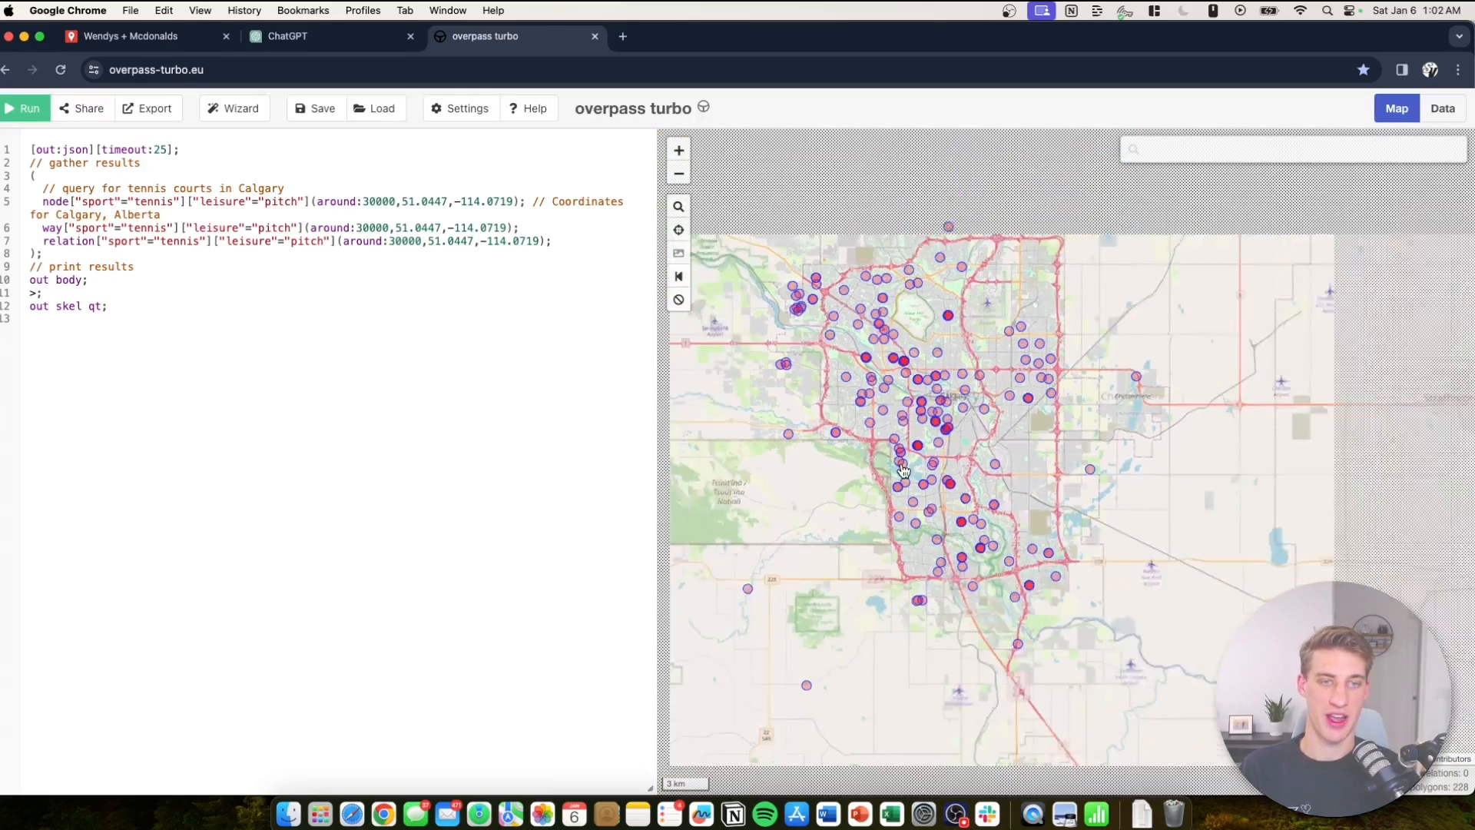
scroll(904, 470, "up", 2)
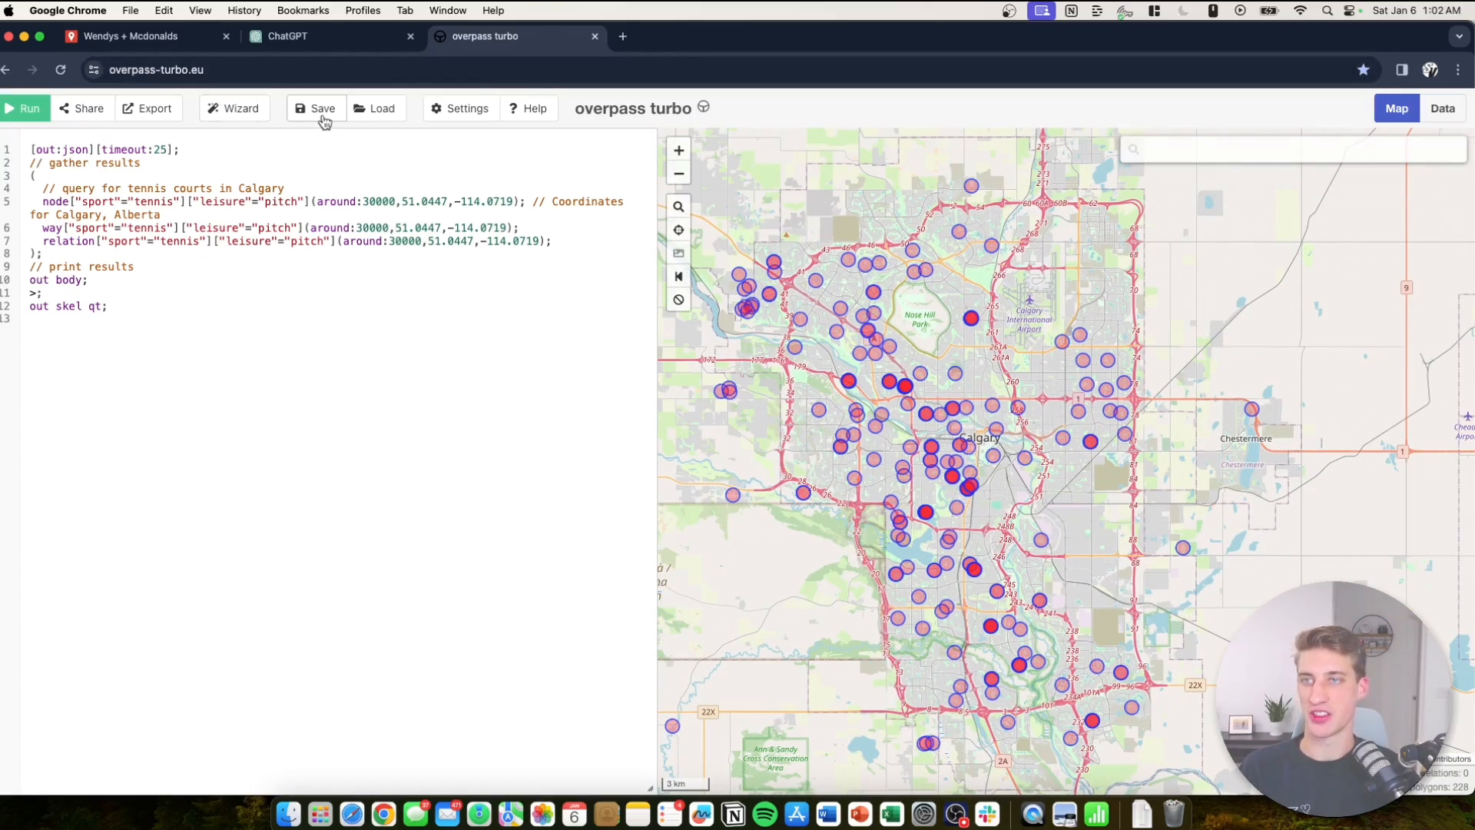
Export the tennis court query results from overpass turbo as a GPX file.
left_click(164, 112)
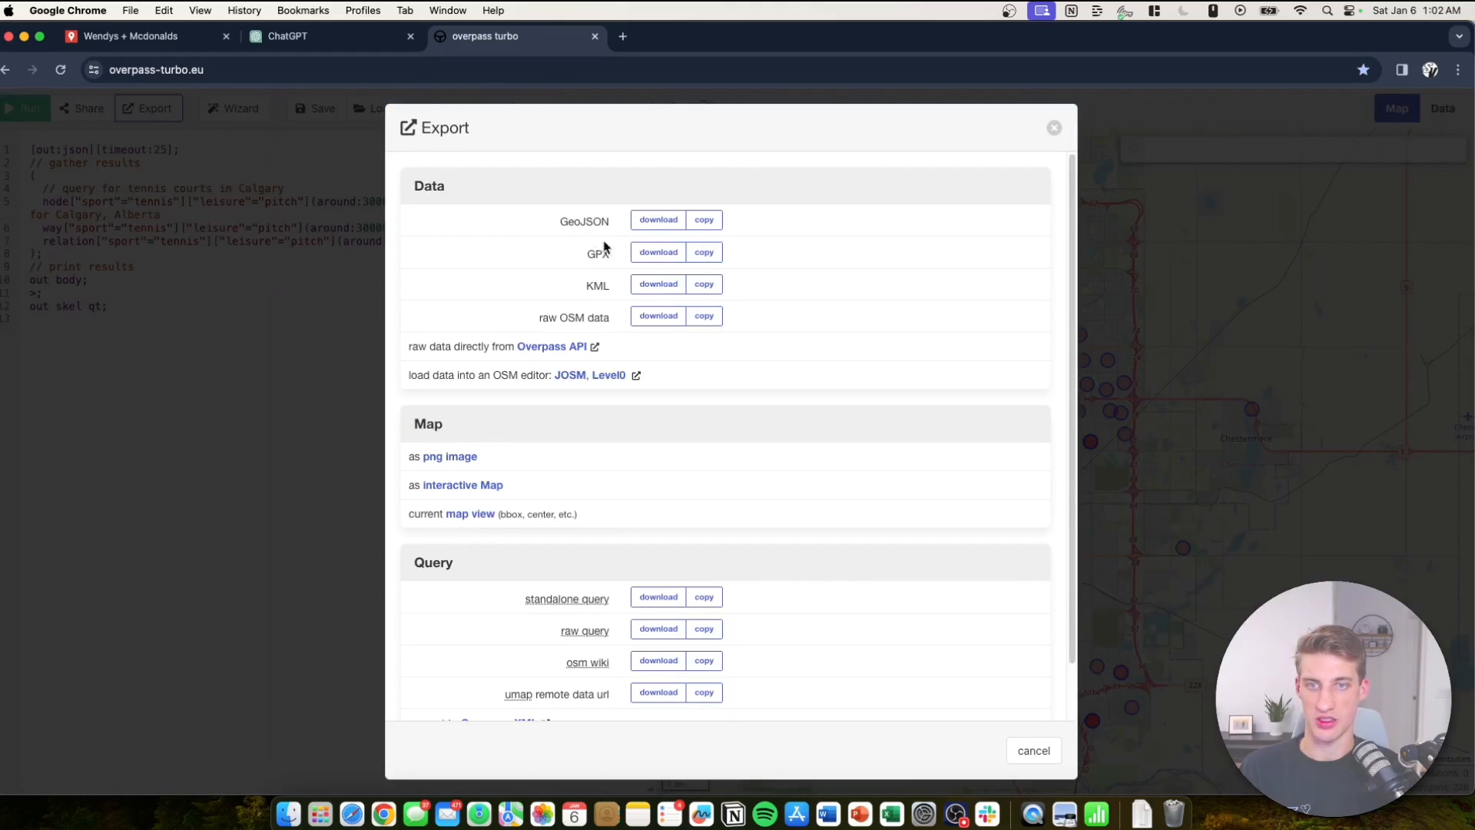
left_click_drag(1023, 46, 939, 2)
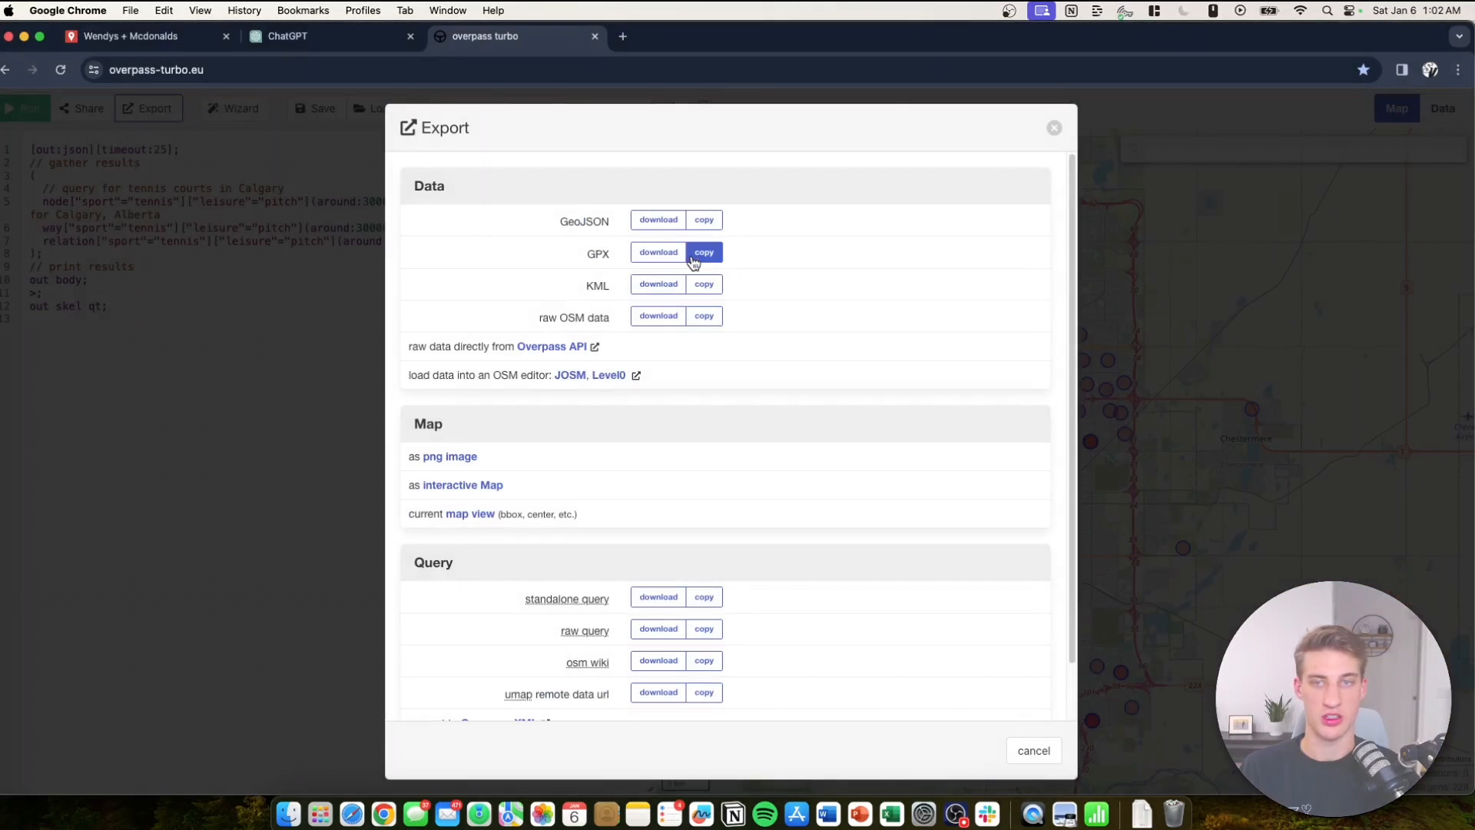
left_click(645, 262)
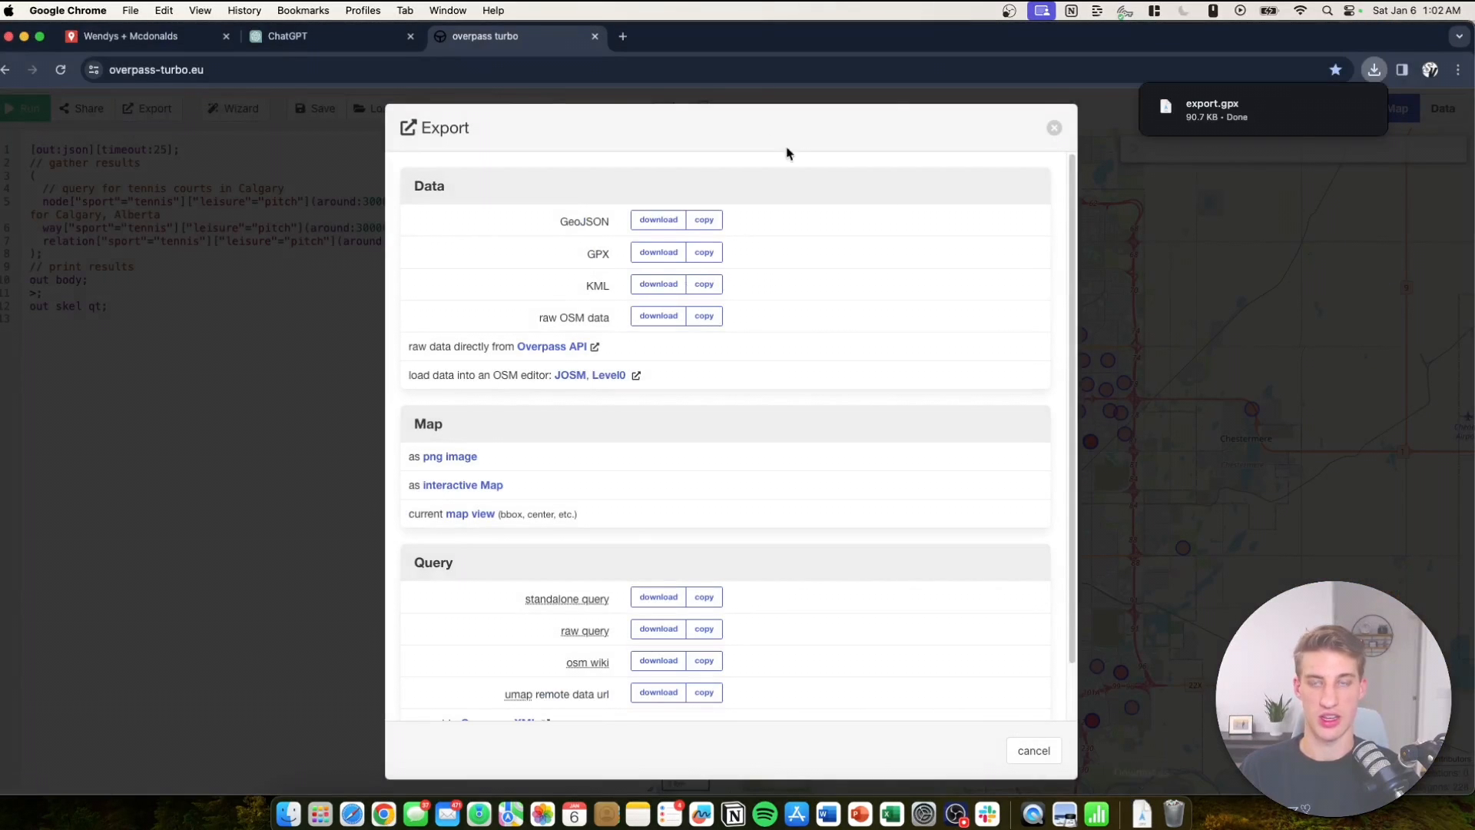
Return to the custom map and import the downloaded export.gpx into its untitled layer.
left_click(134, 44)
scroll(619, 436, "down", 3)
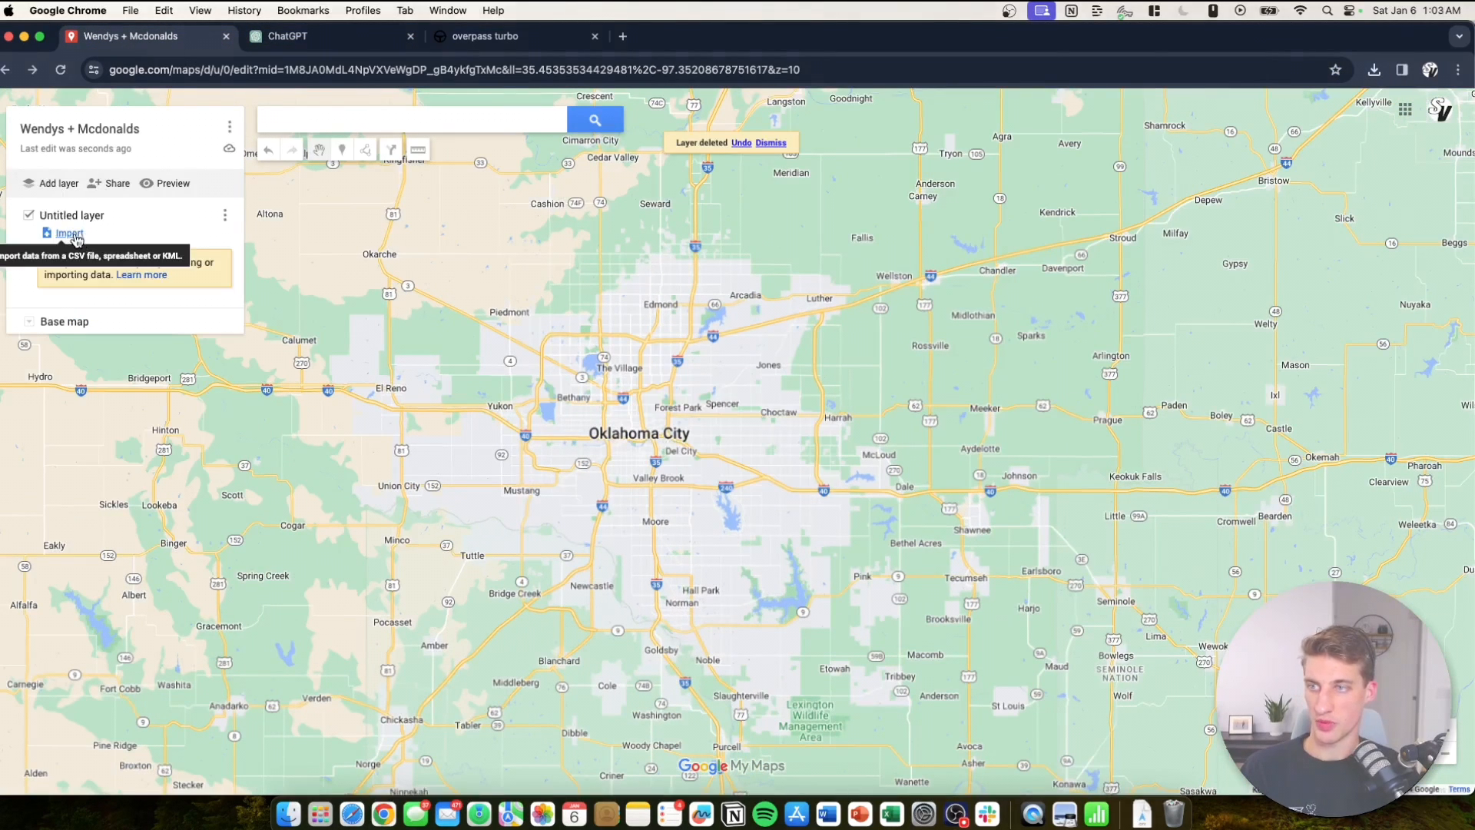
left_click(69, 234)
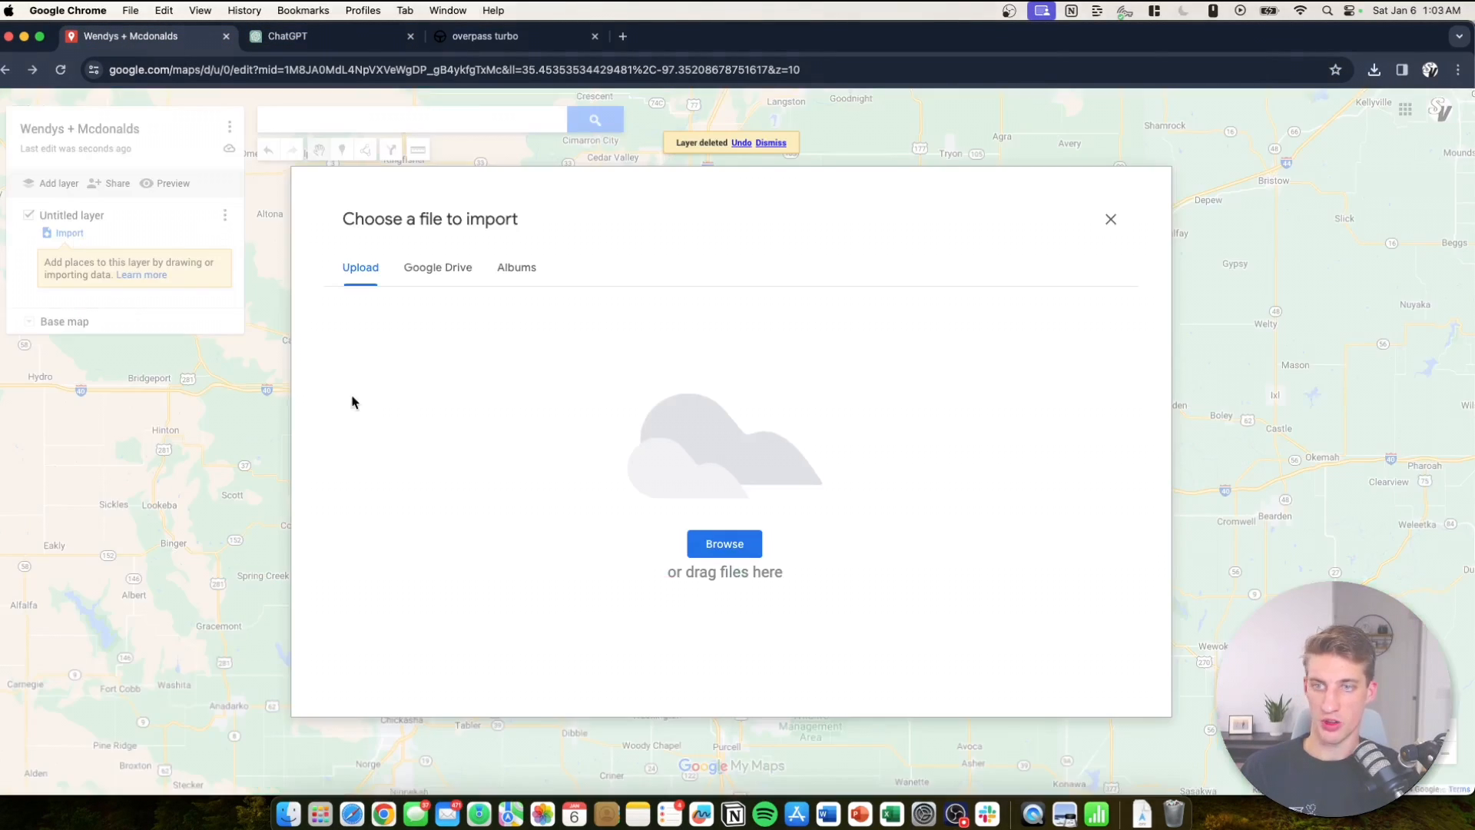
left_click(1200, 806)
left_click(1142, 812)
left_click_drag(1142, 768, 638, 579)
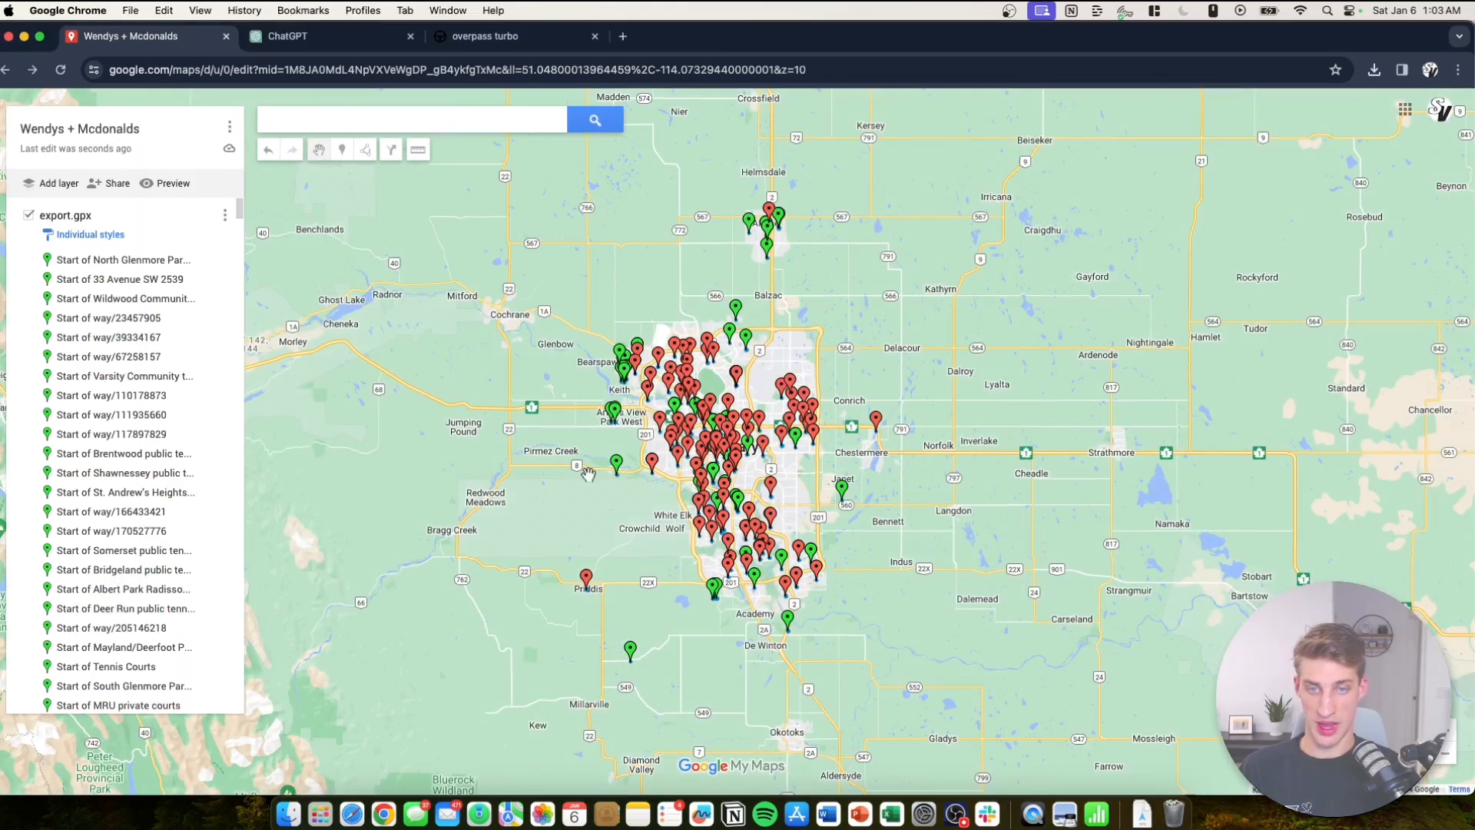
Examine the imported tennis court markers across Calgary, opening several of them to check their location details.
scroll(680, 498, "up", 2)
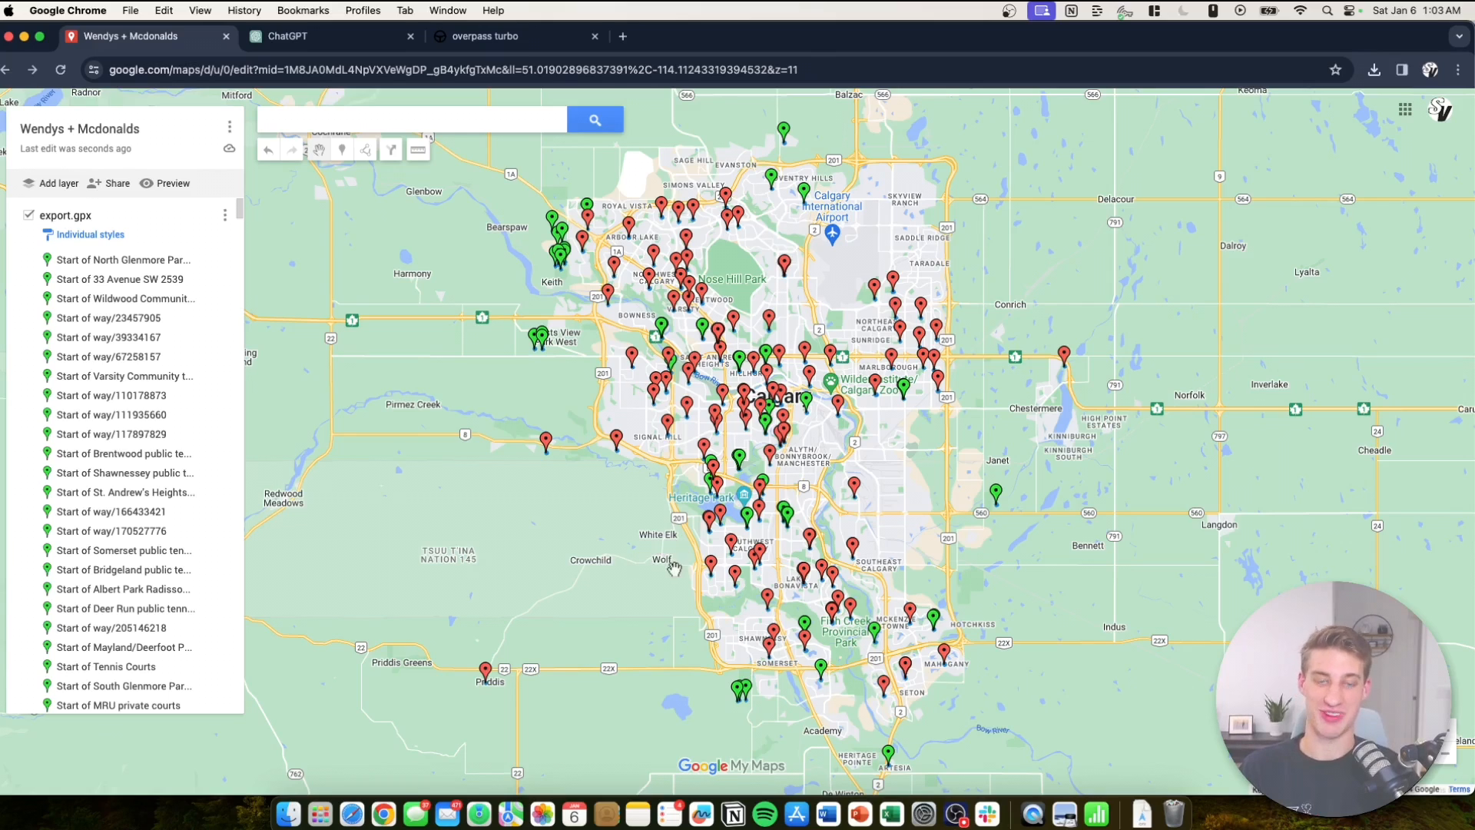
scroll(673, 550, "up", 2)
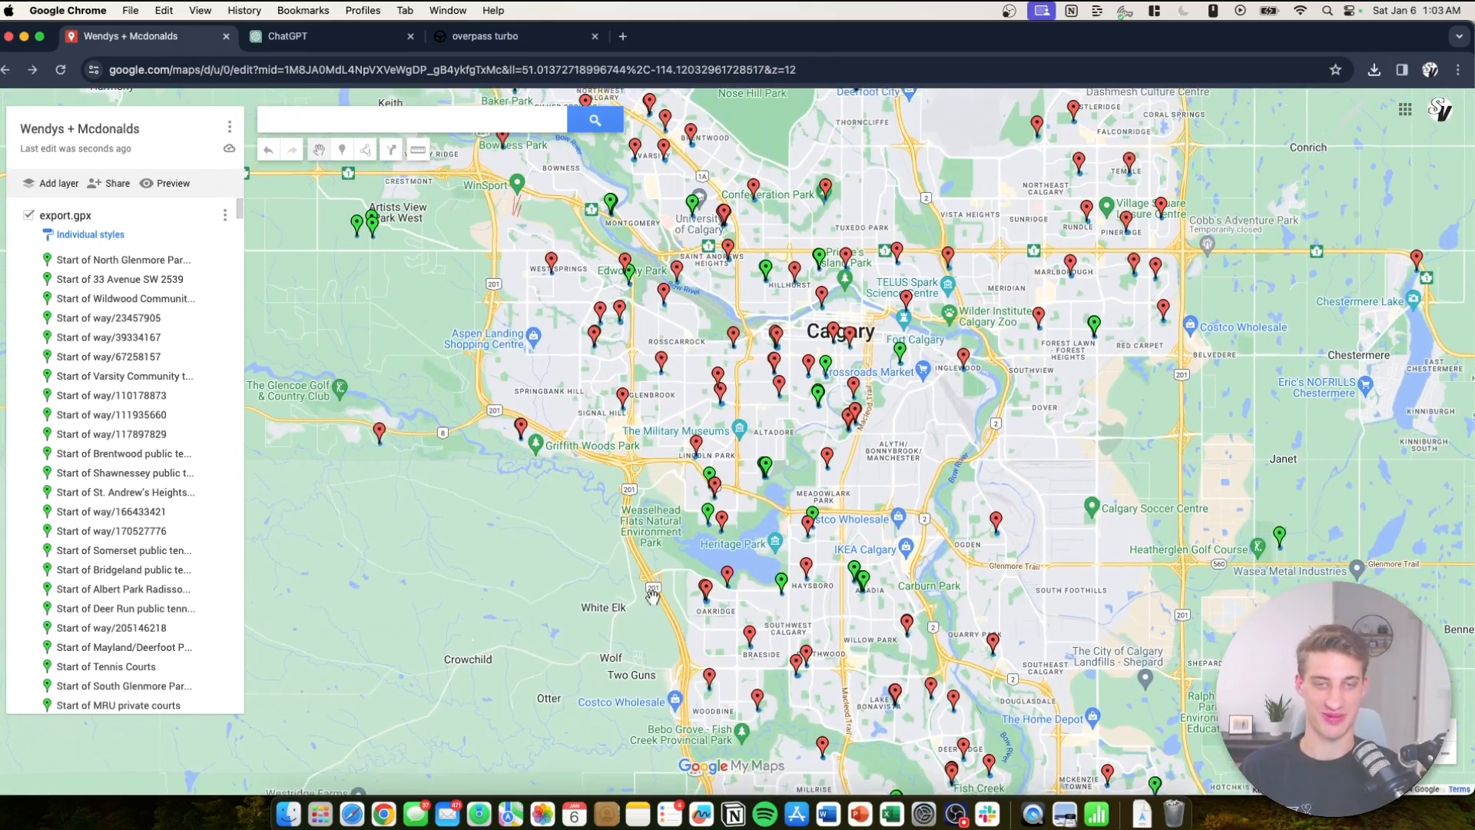
scroll(652, 594, "down", 3)
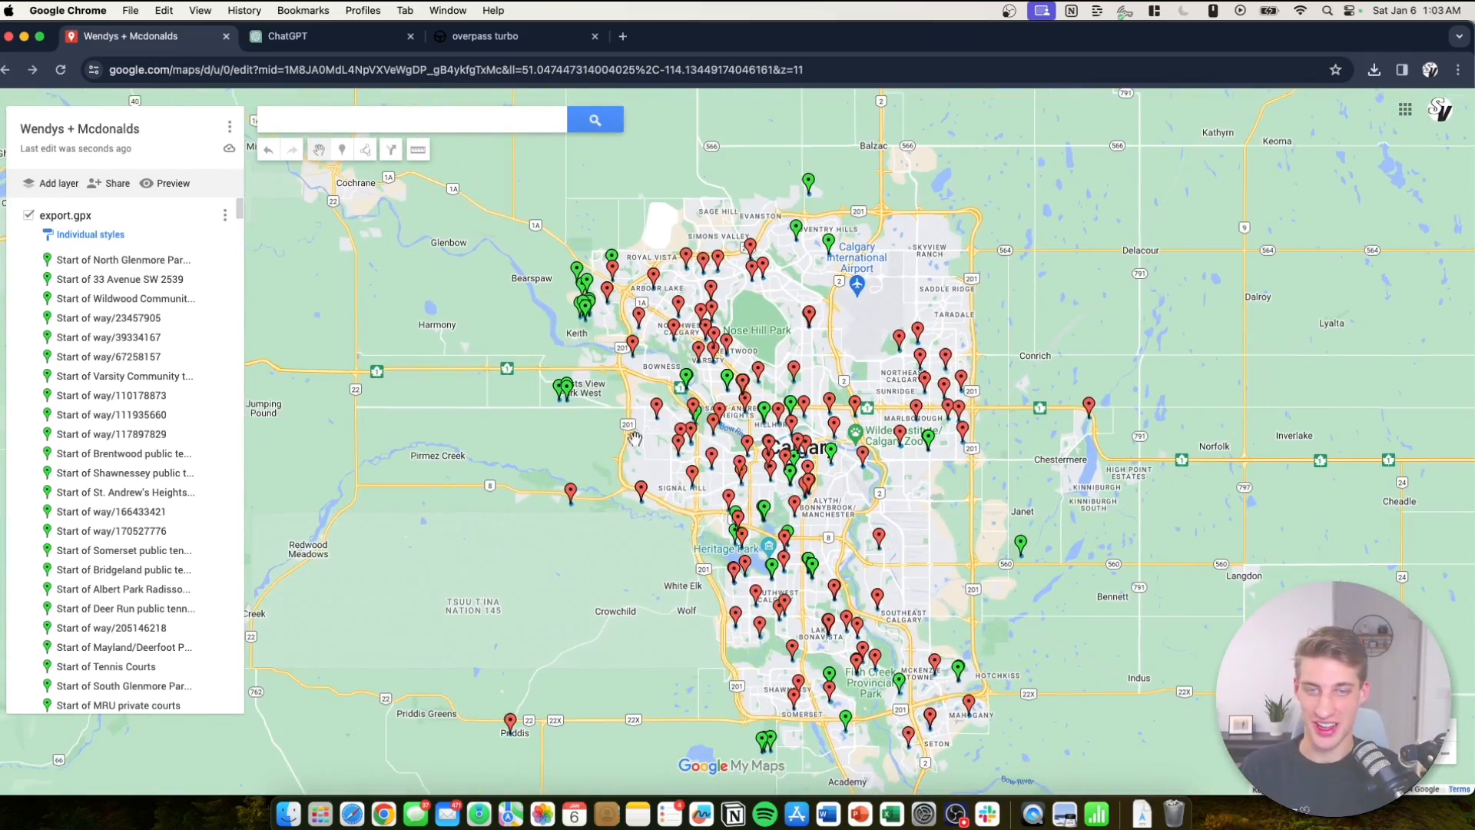
scroll(693, 473, "up", 2)
left_click(693, 473)
left_click(789, 484)
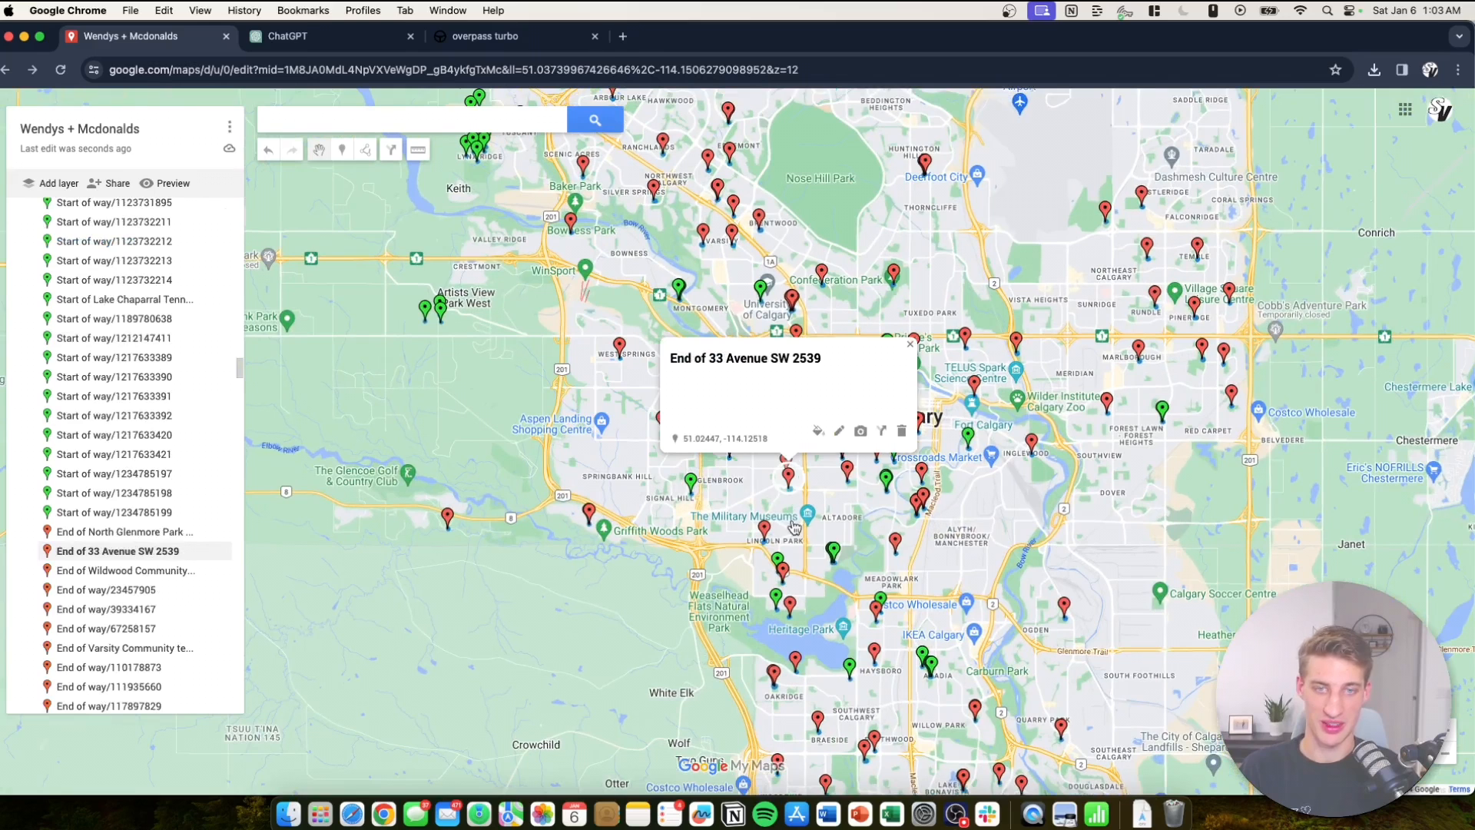
left_click(834, 551)
left_click(909, 556)
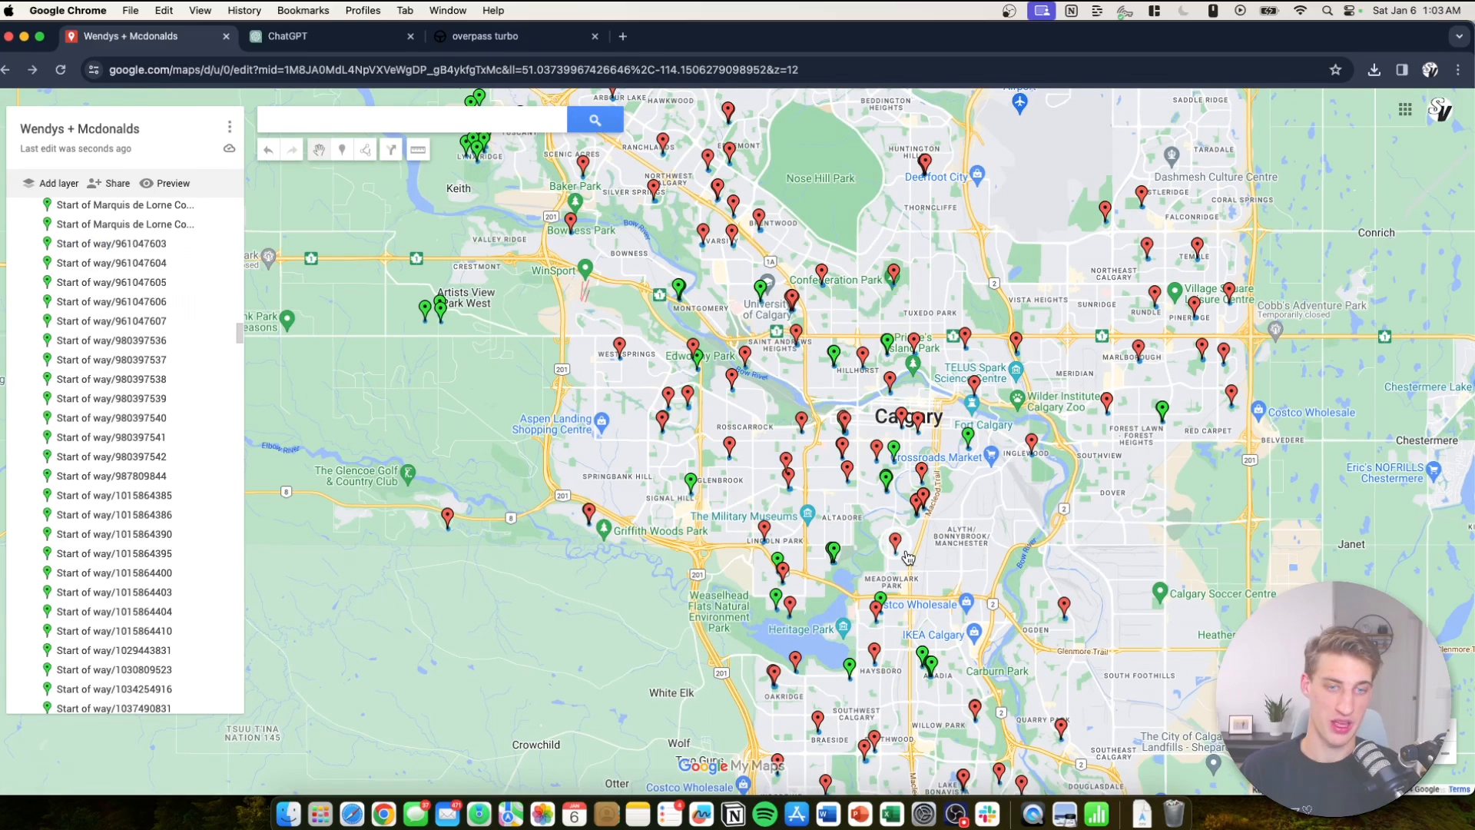
left_click(896, 543)
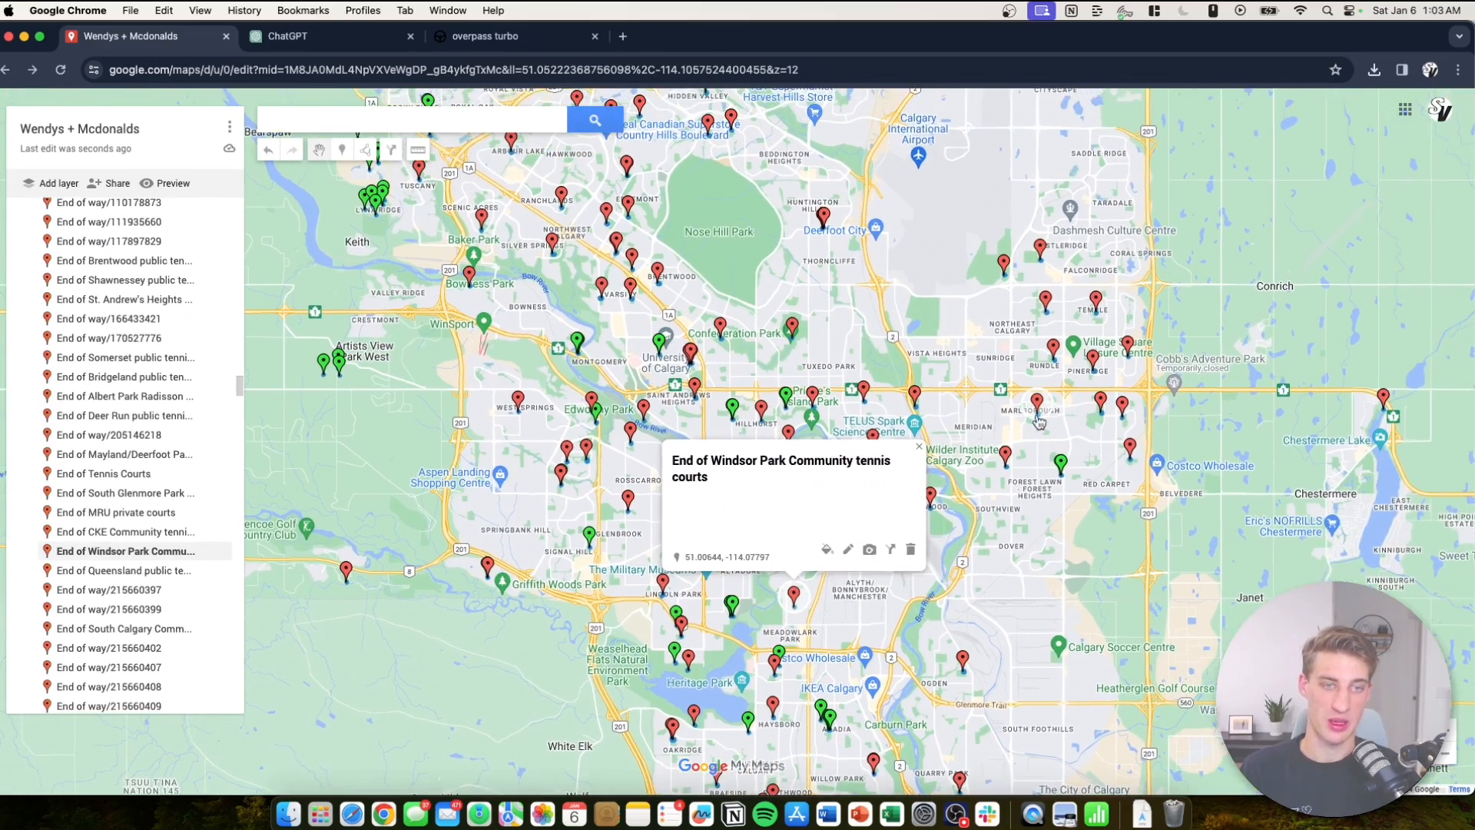
left_click(1037, 404)
left_click(787, 435)
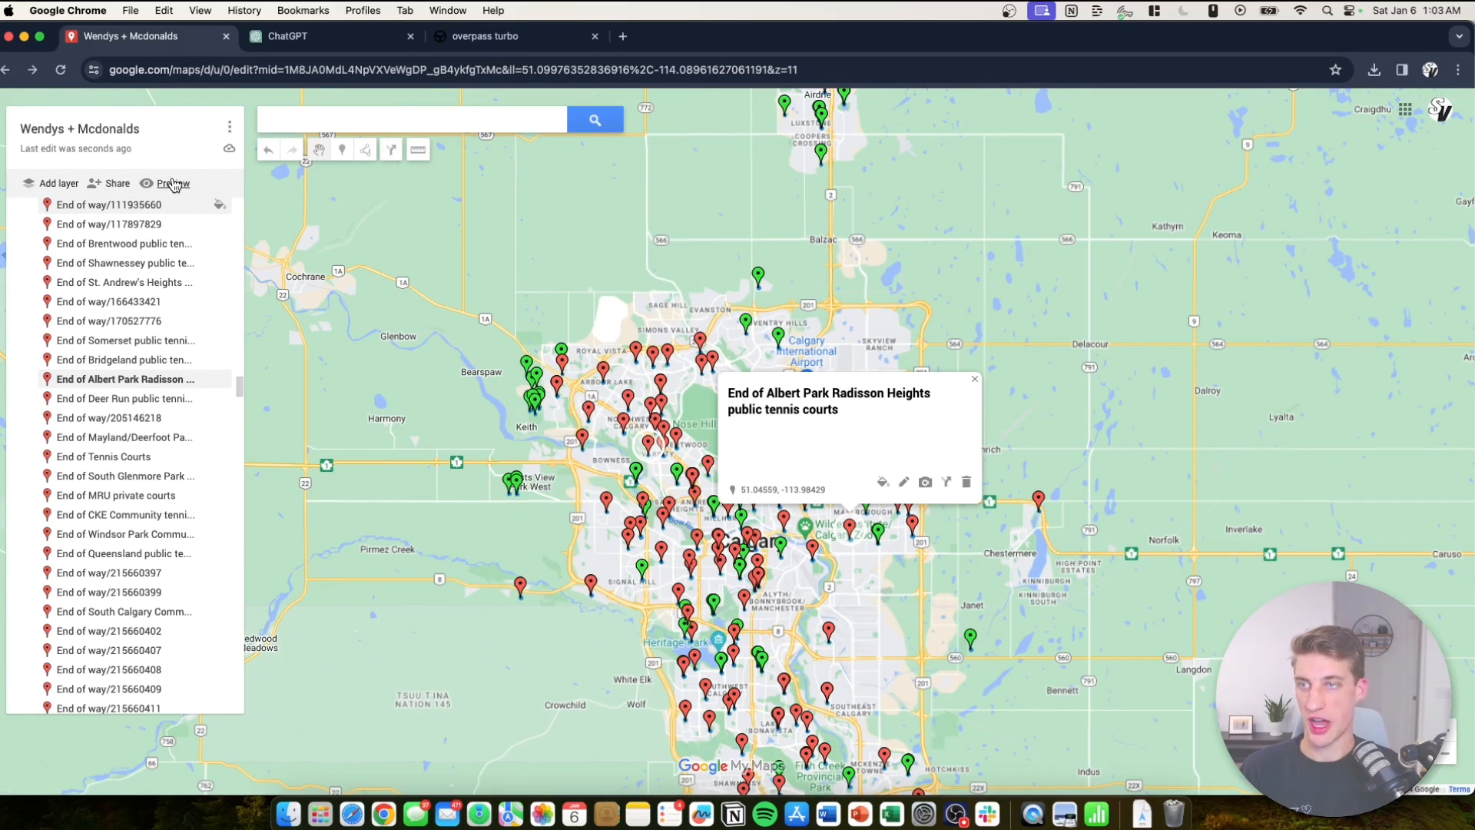
Rename the map "Calgary Tennis Courts" and check its sharing options.
left_click(131, 129)
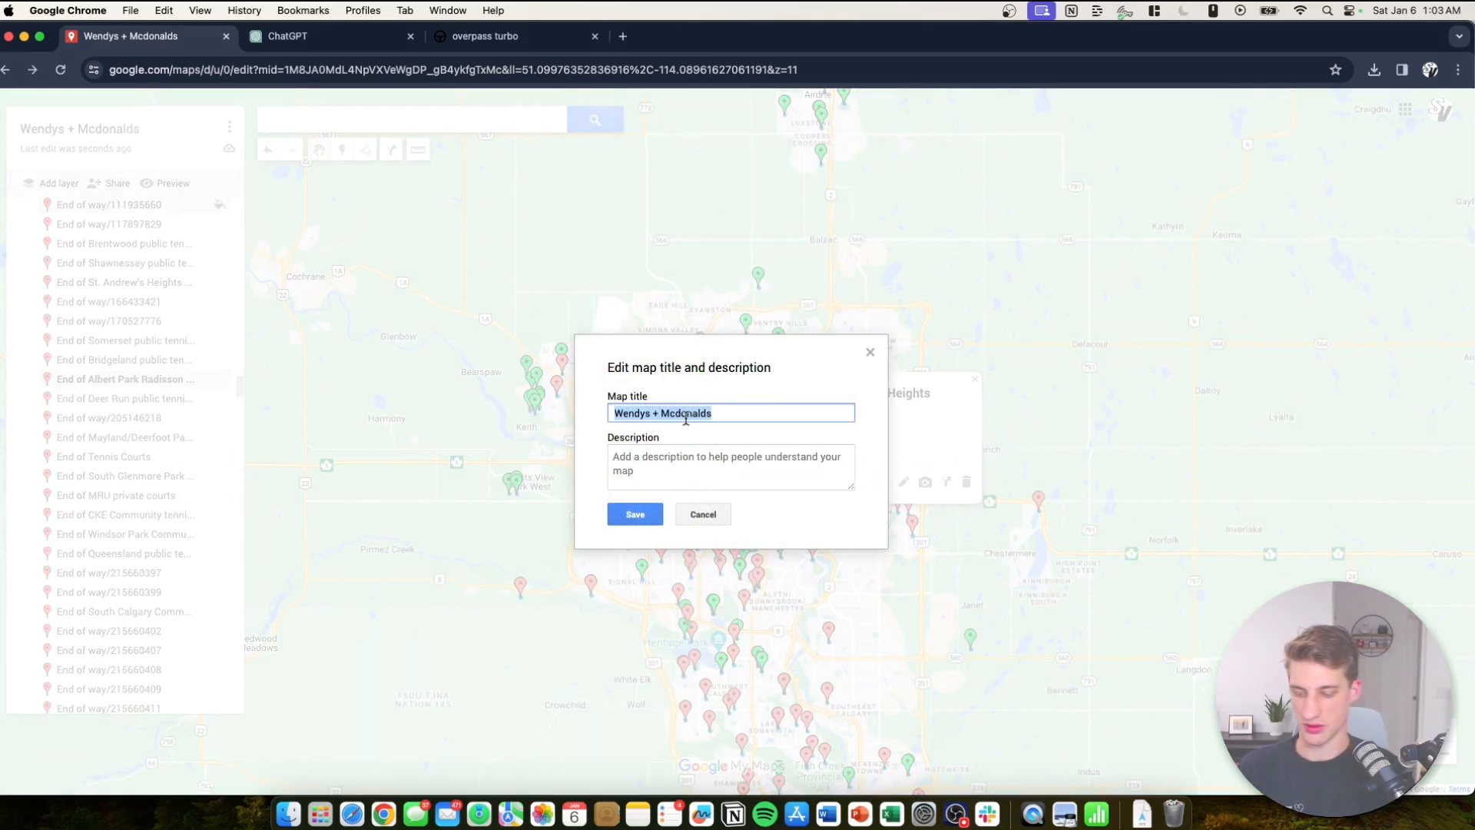
type("Calgary")
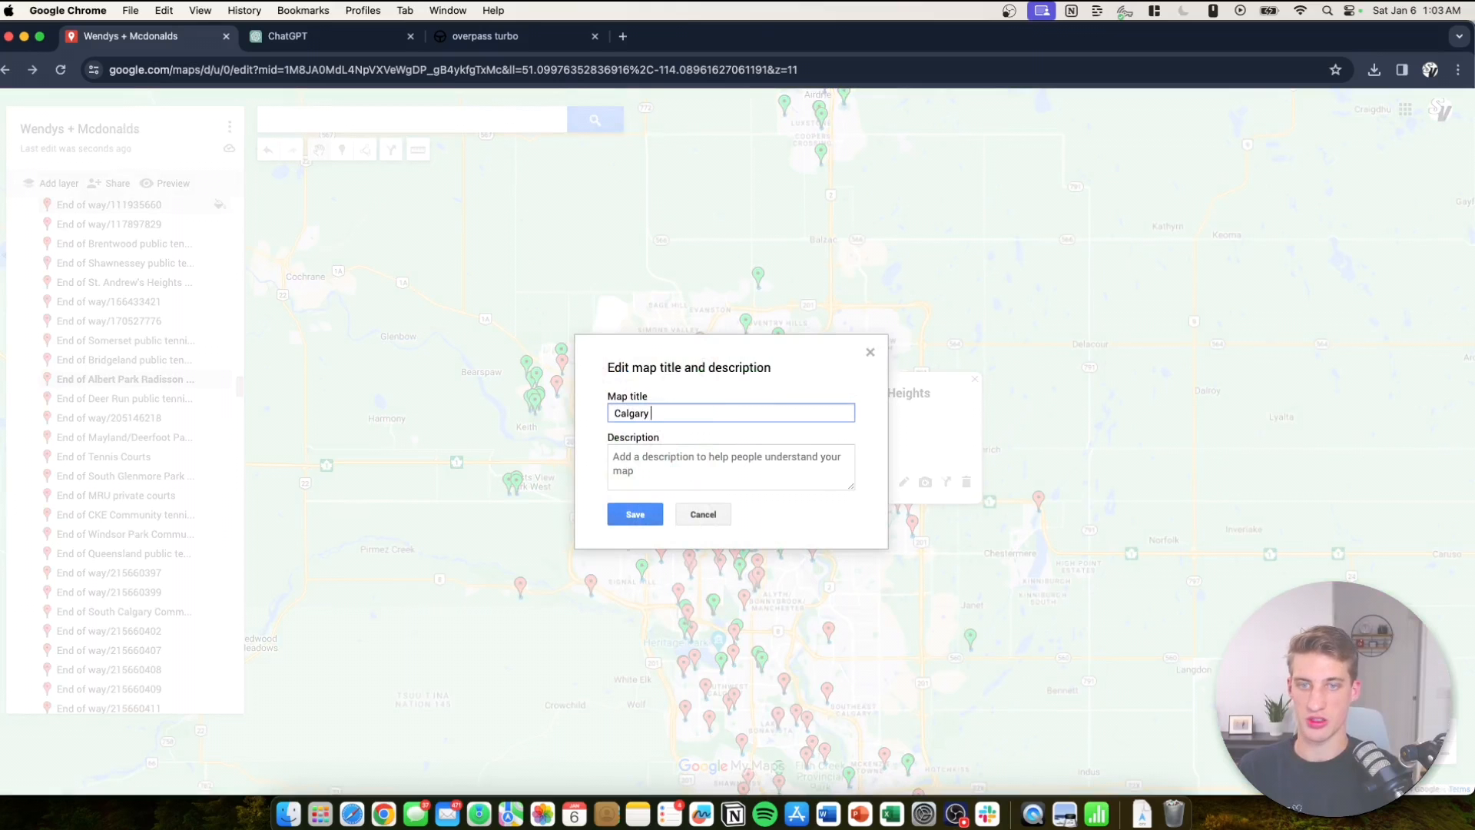
type(" Tennis Courts")
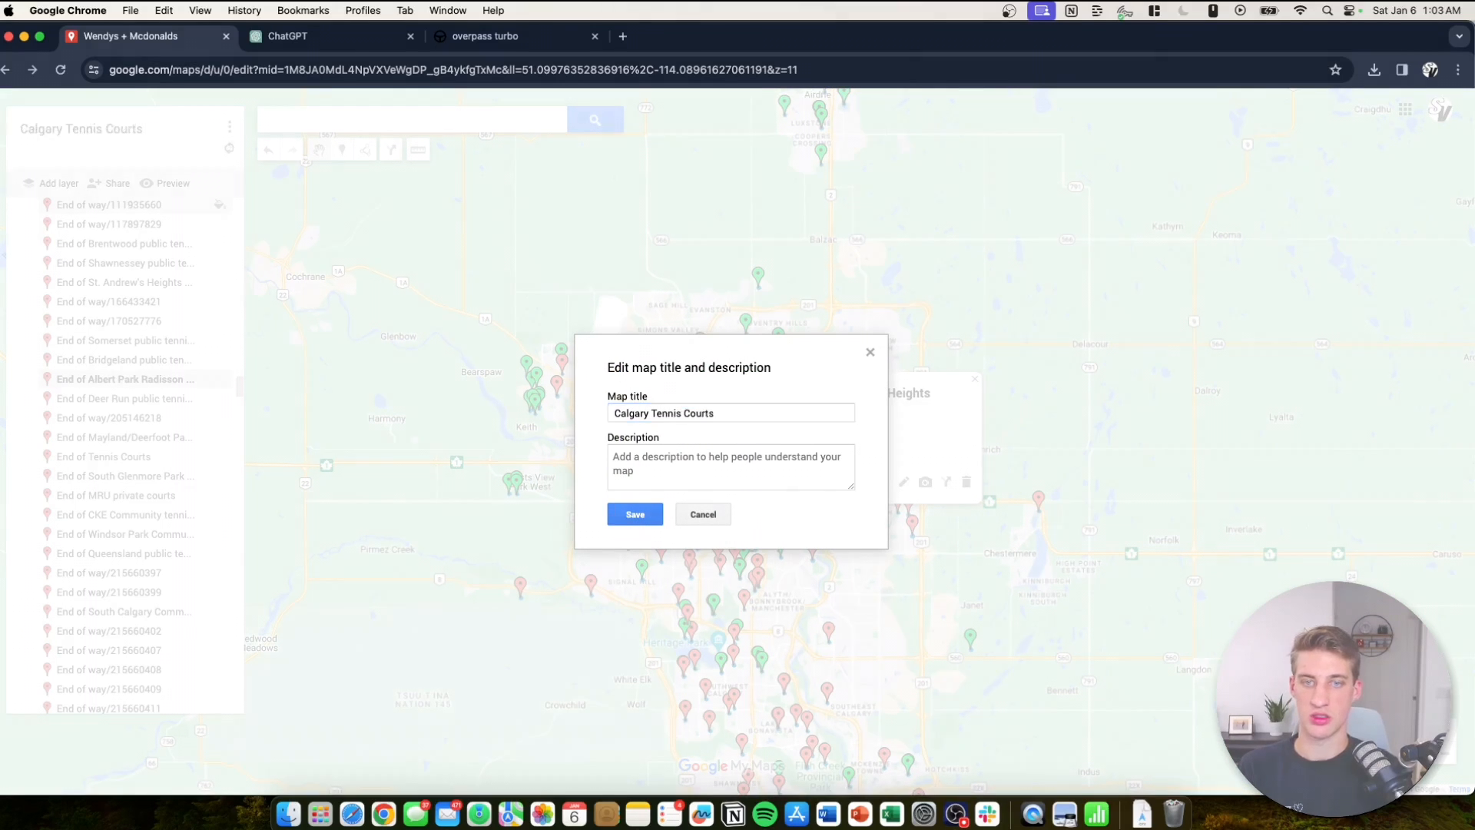
key("Return")
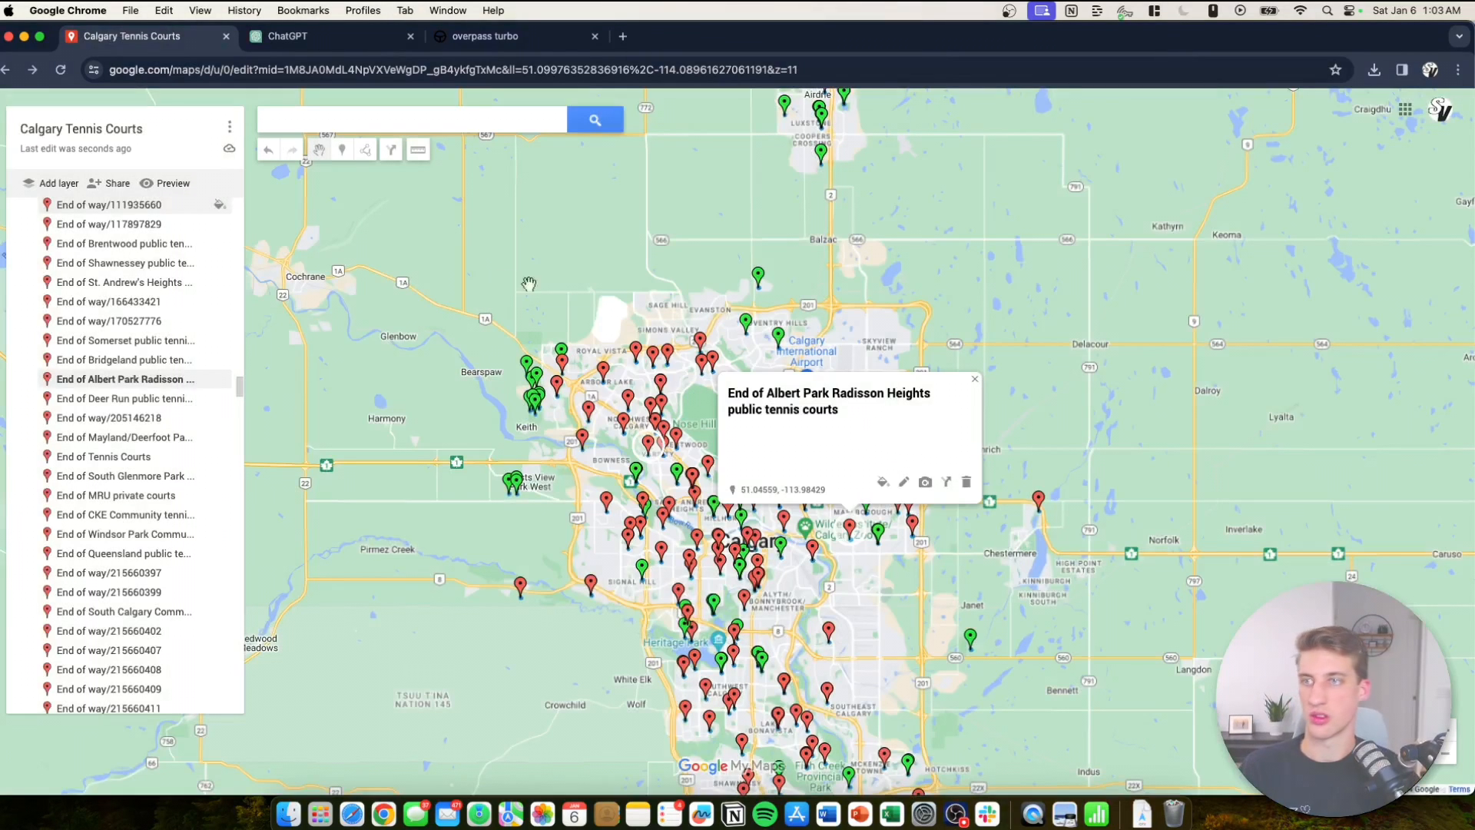
left_click(111, 183)
left_click(687, 542)
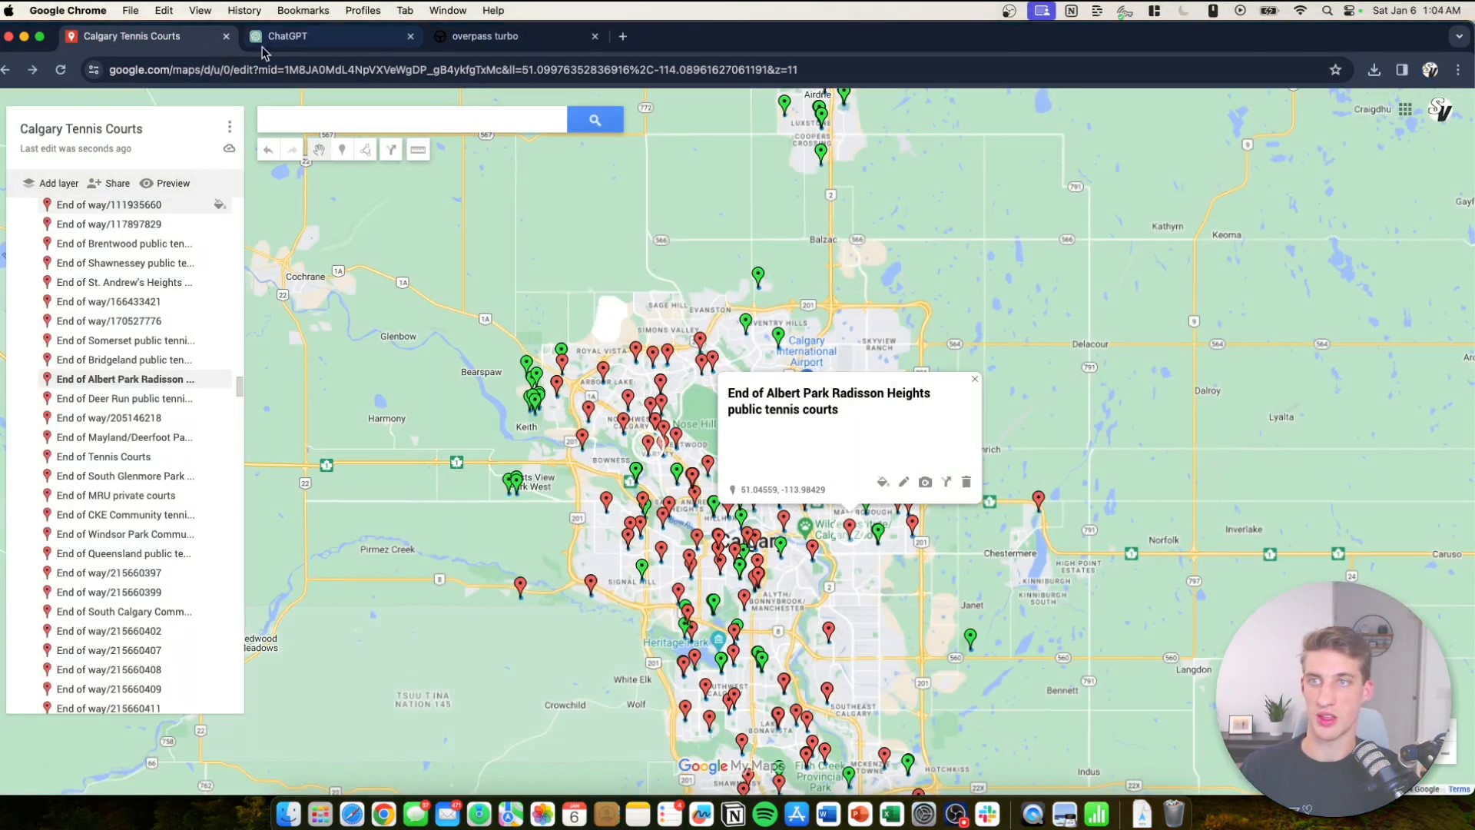
Open the My Maps overview in a new tab and get the website embed code for the Calgary Tennis Courts map.
key("super+t")
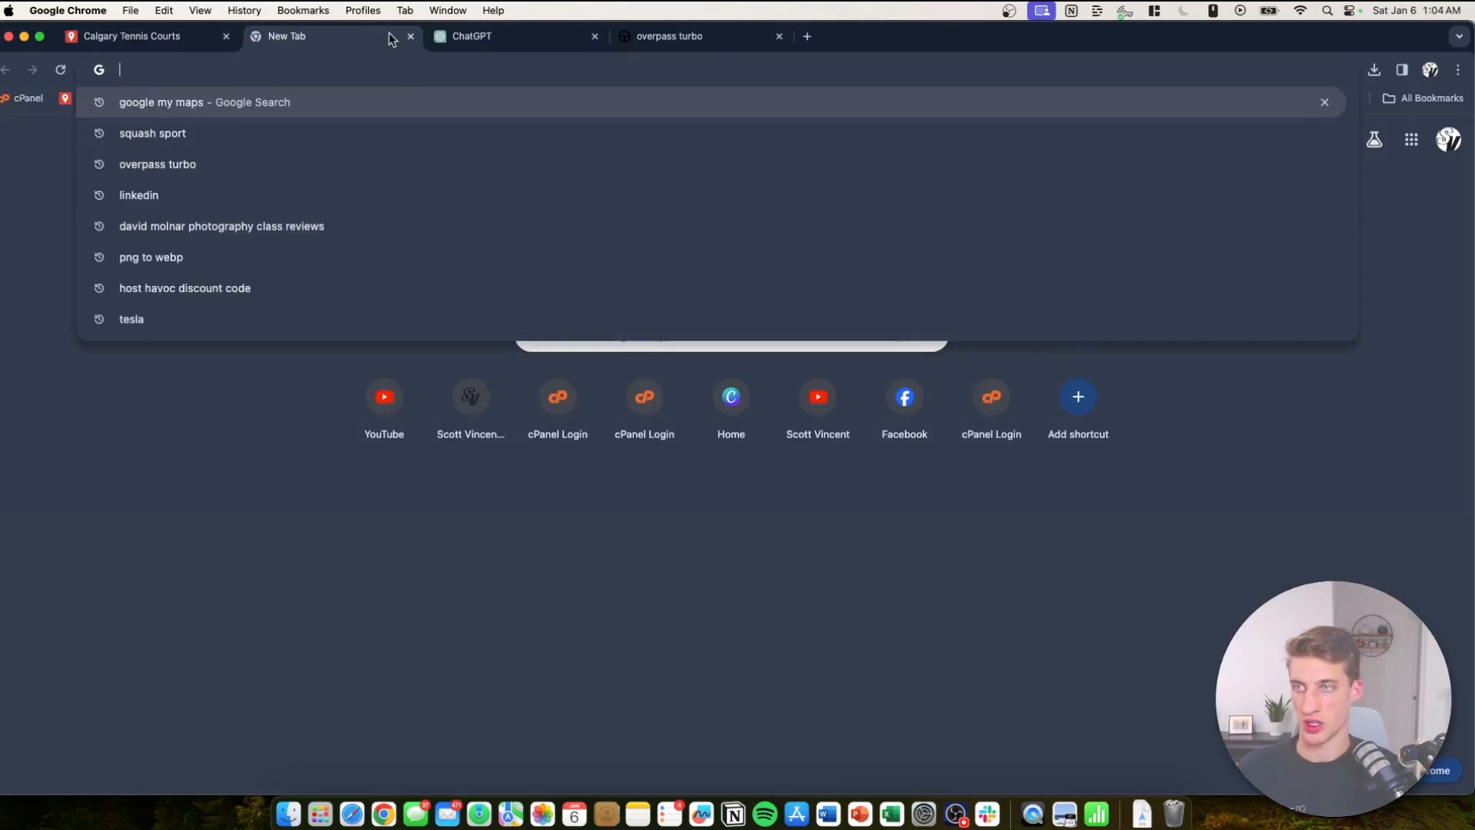
left_click(86, 98)
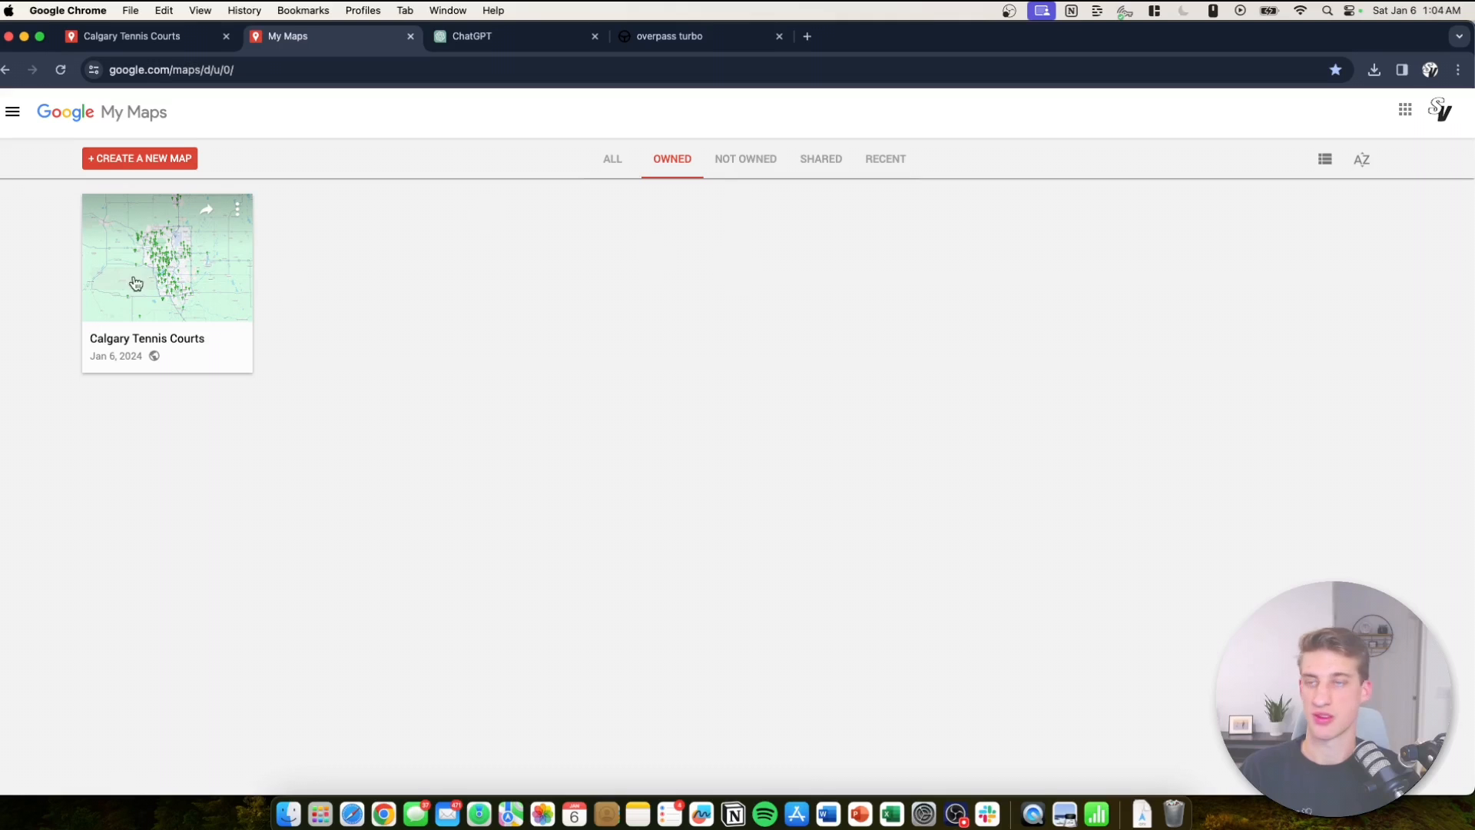
left_click(206, 214)
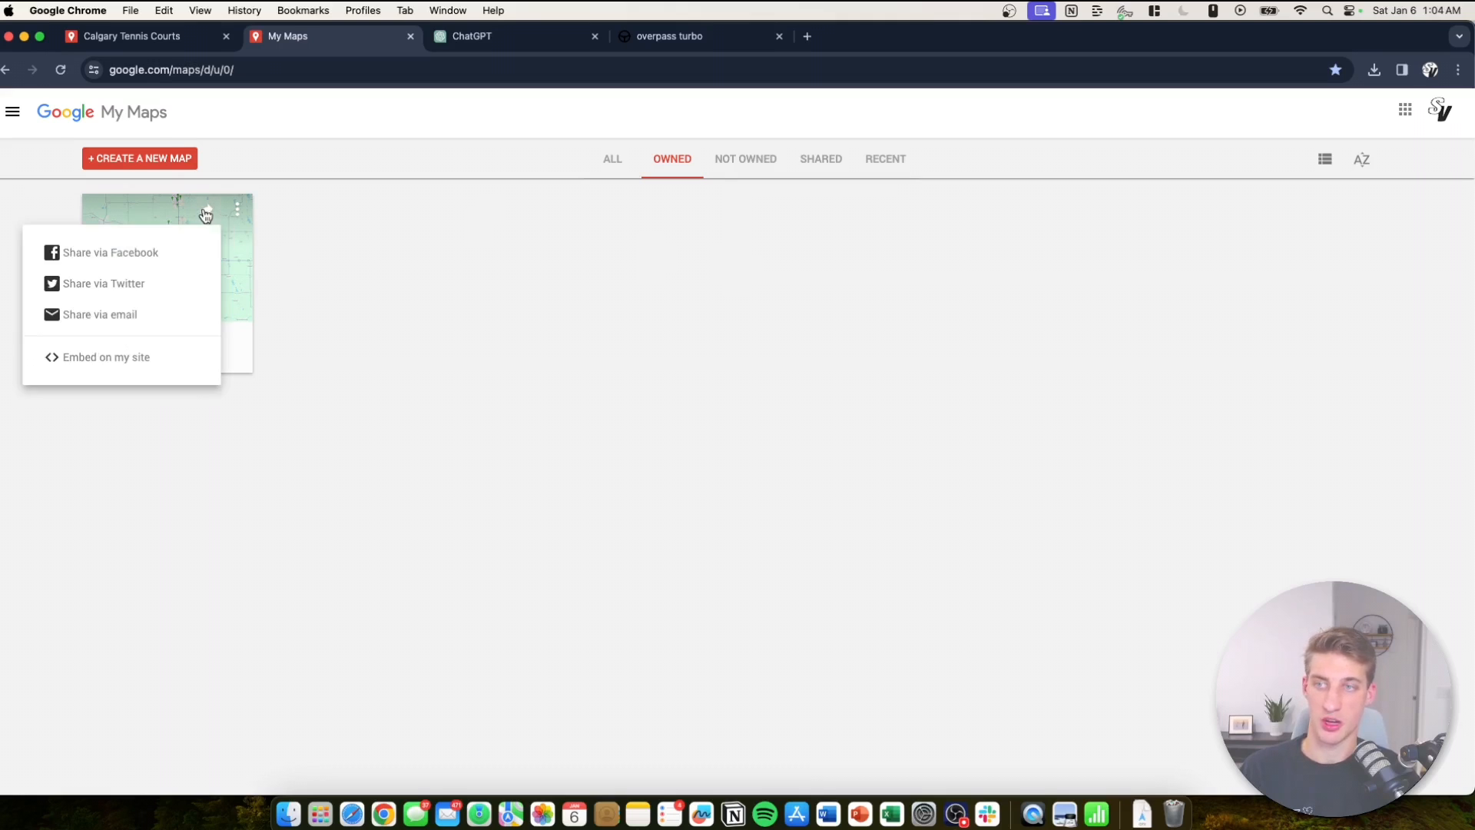
left_click(116, 358)
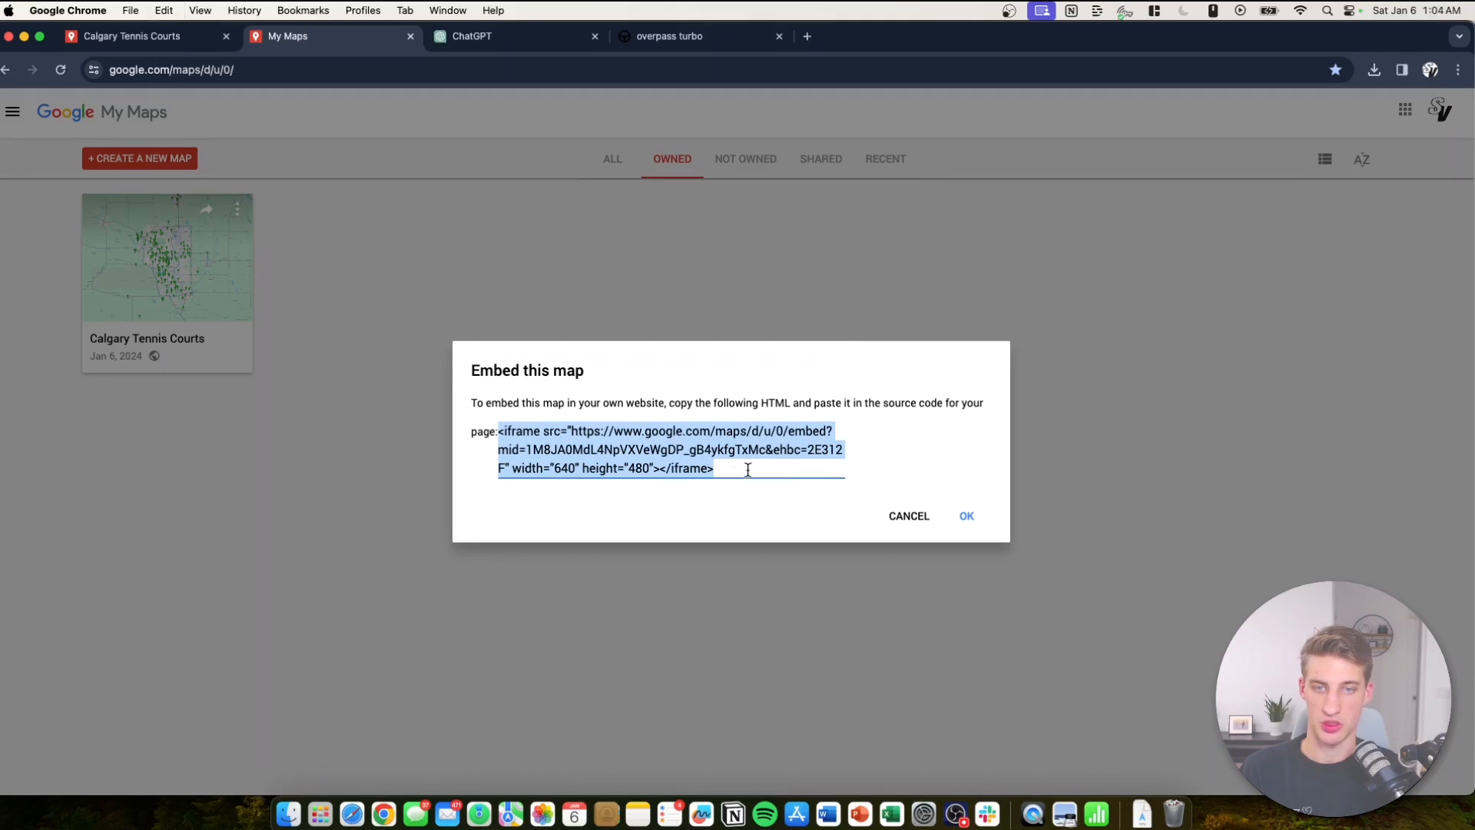
Open the personal website's Map page in a new tab and start editing it with Elementor.
left_click(704, 36)
left_click(807, 36)
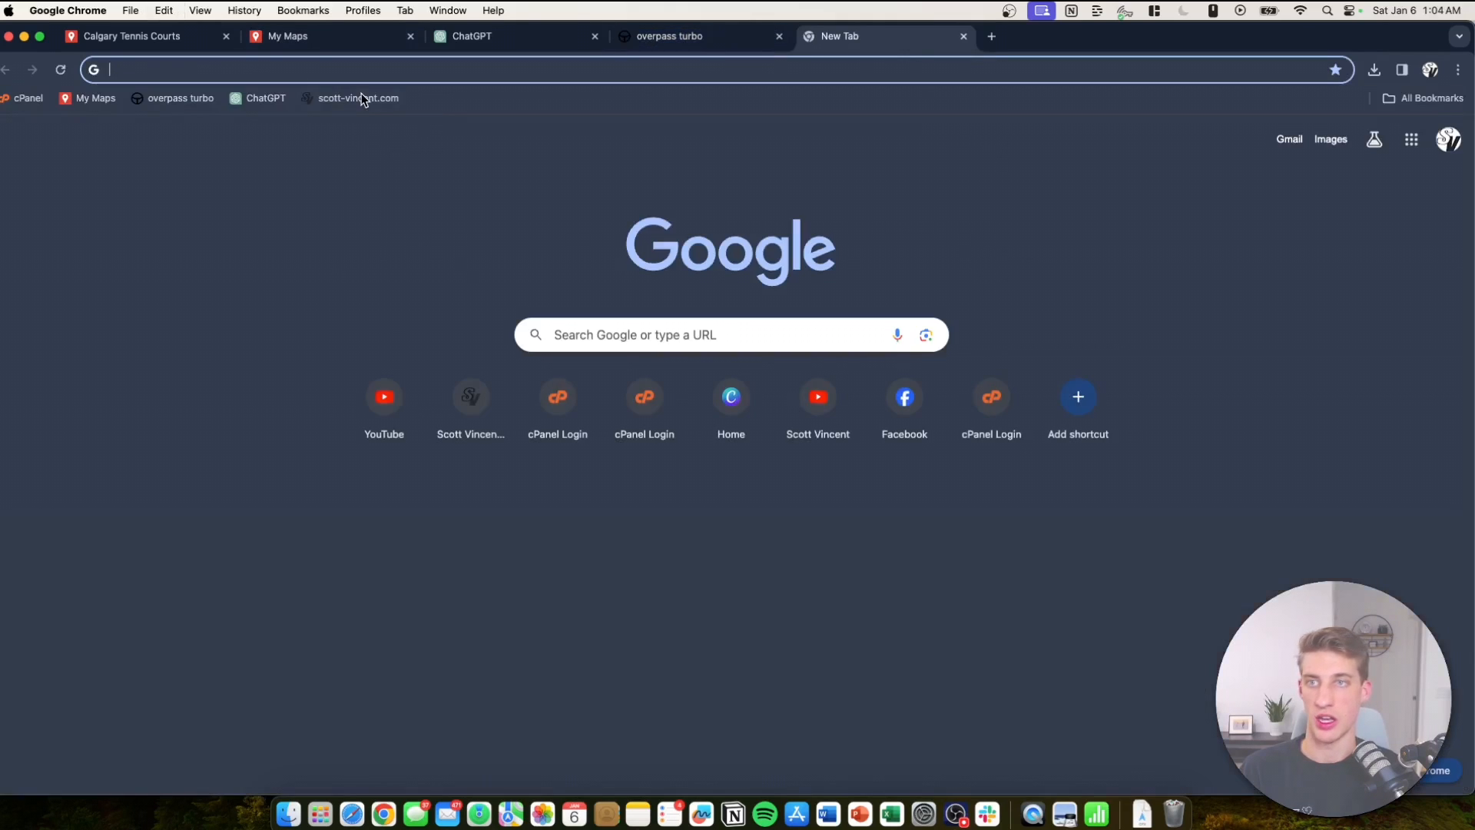
left_click(355, 100)
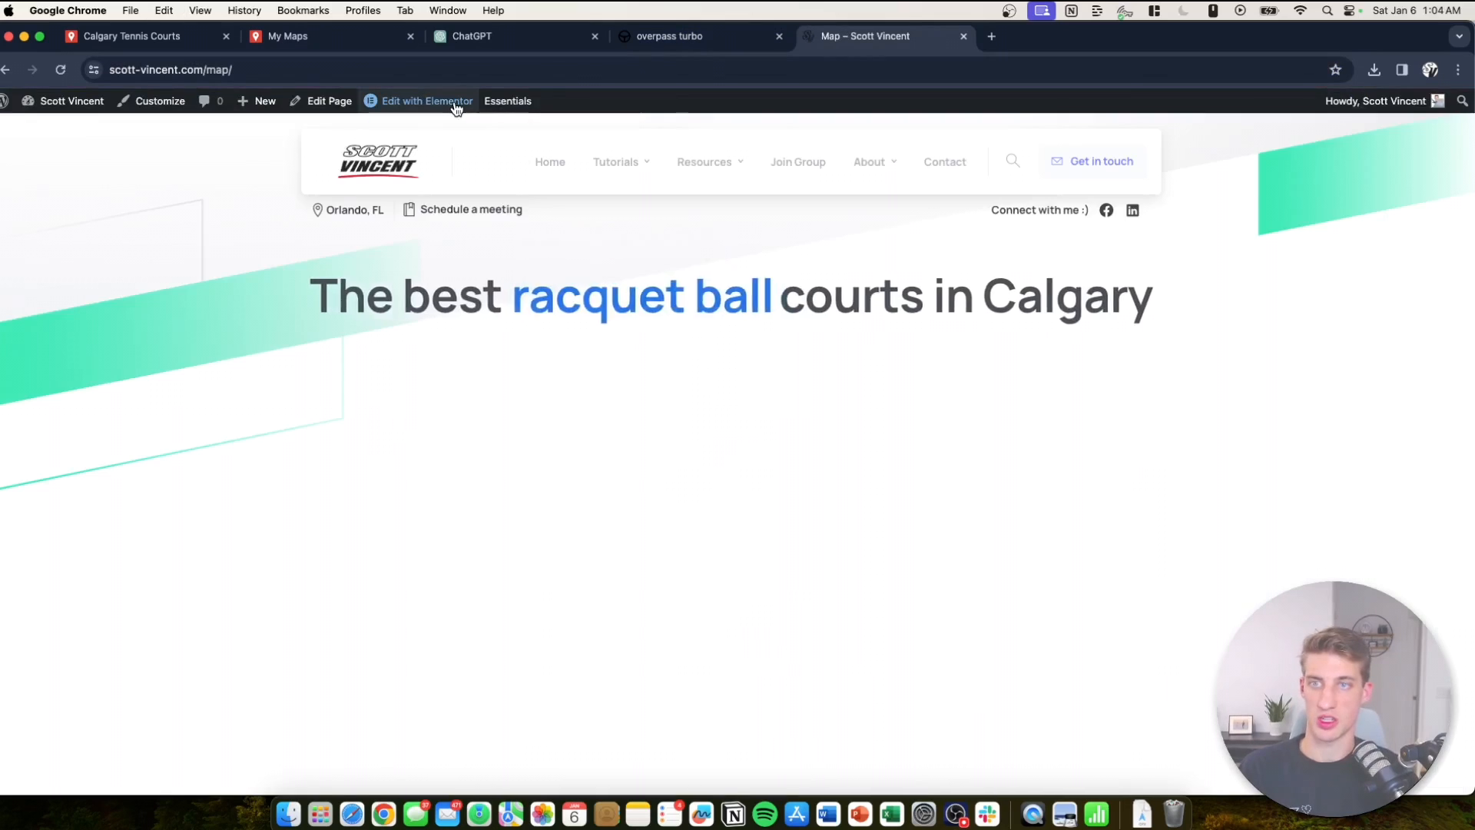
left_click(456, 103)
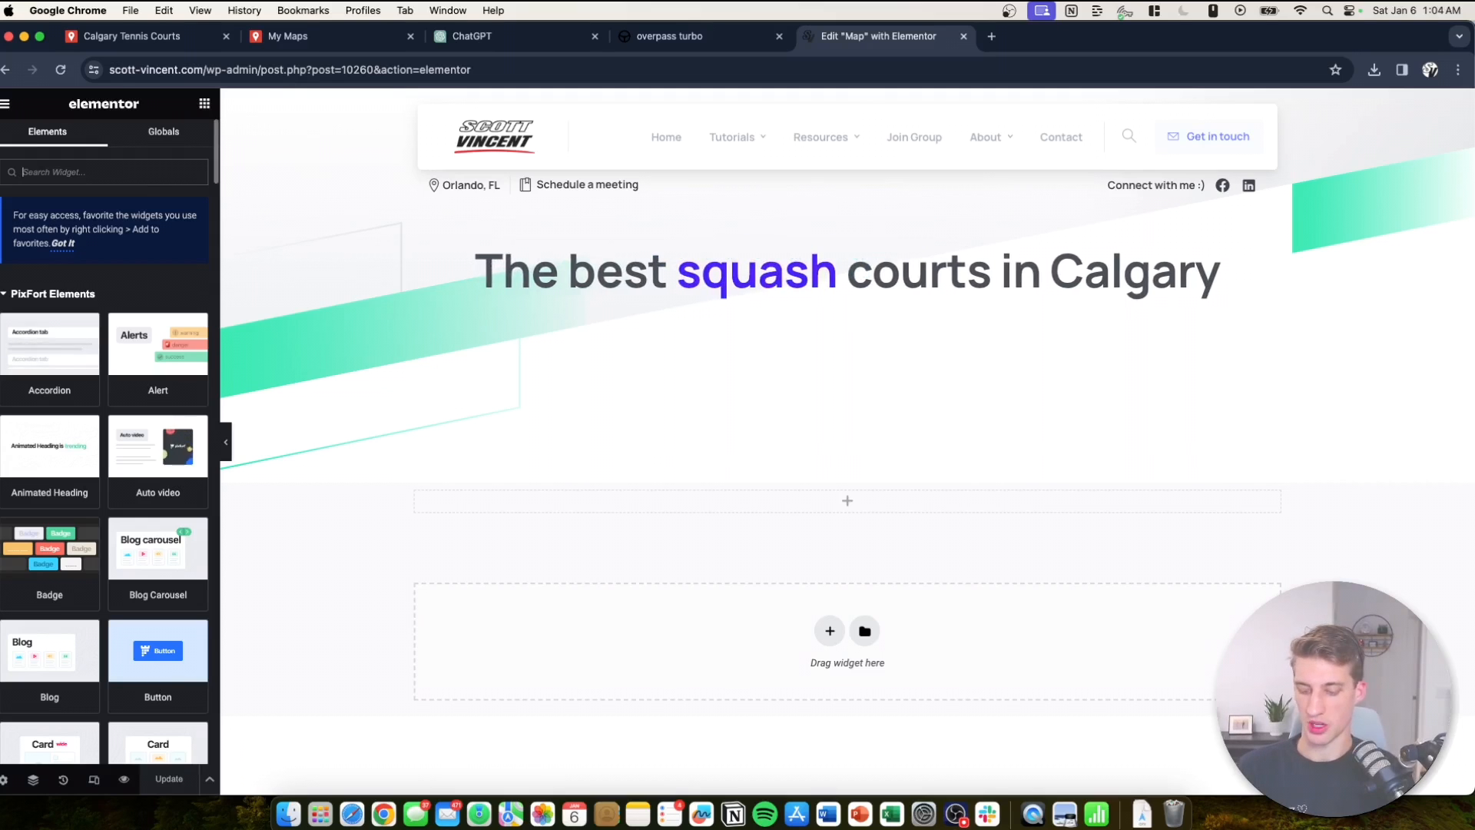
Add an HTML widget below the page heading and paste the map's 640 by 480 iframe embed code into it.
type("html")
left_click_drag(74, 281, 753, 503)
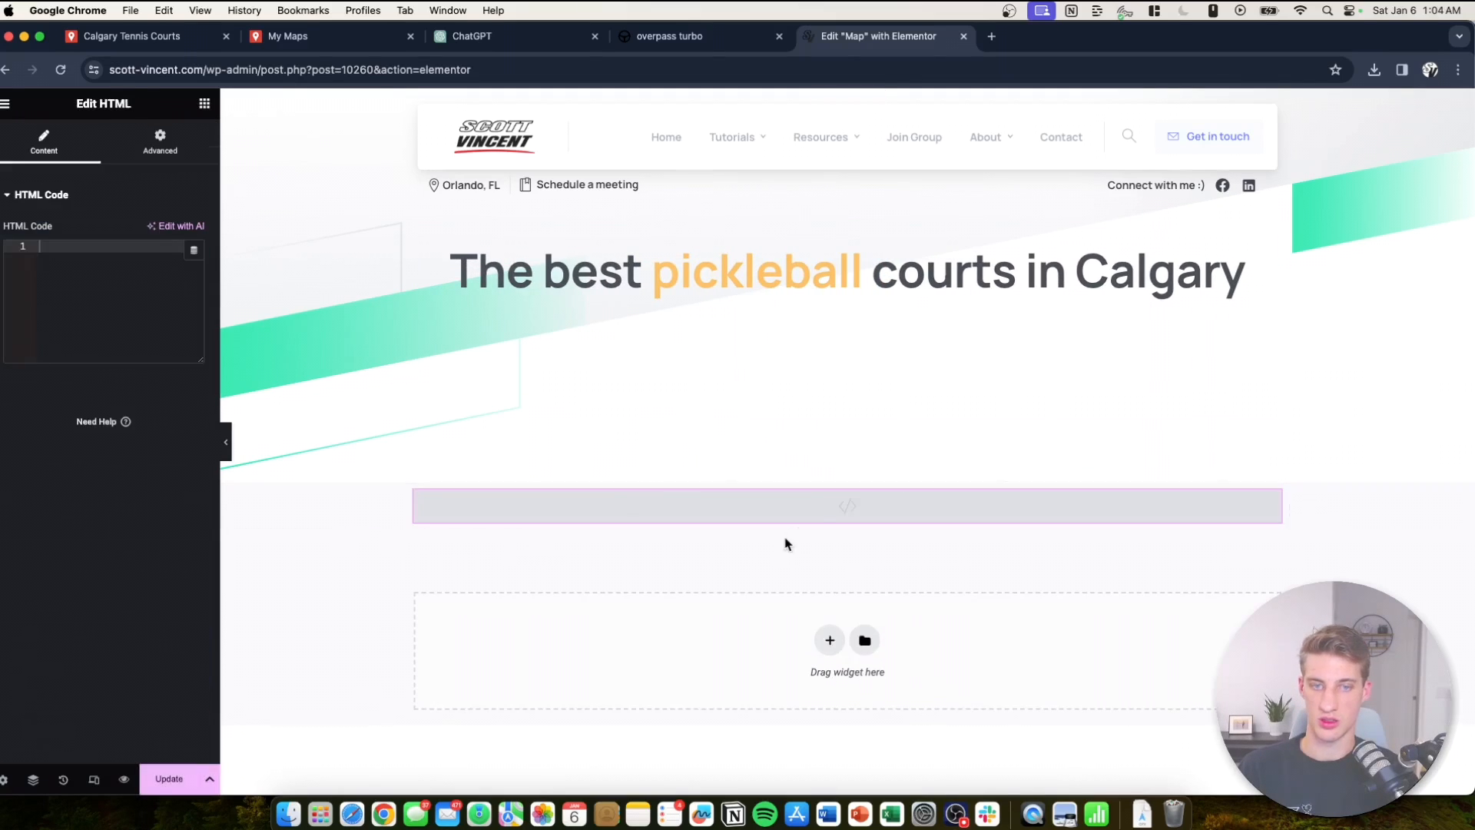
type("<iframe src=\"https://www.google.com/maps/d/u/0/embed?mid=1M8JA0MdL4NpVXVeWgDP_gB4ykfgTxk&ehbc=2E312F\" width=\"640\" height=\"480\"></iframe>")
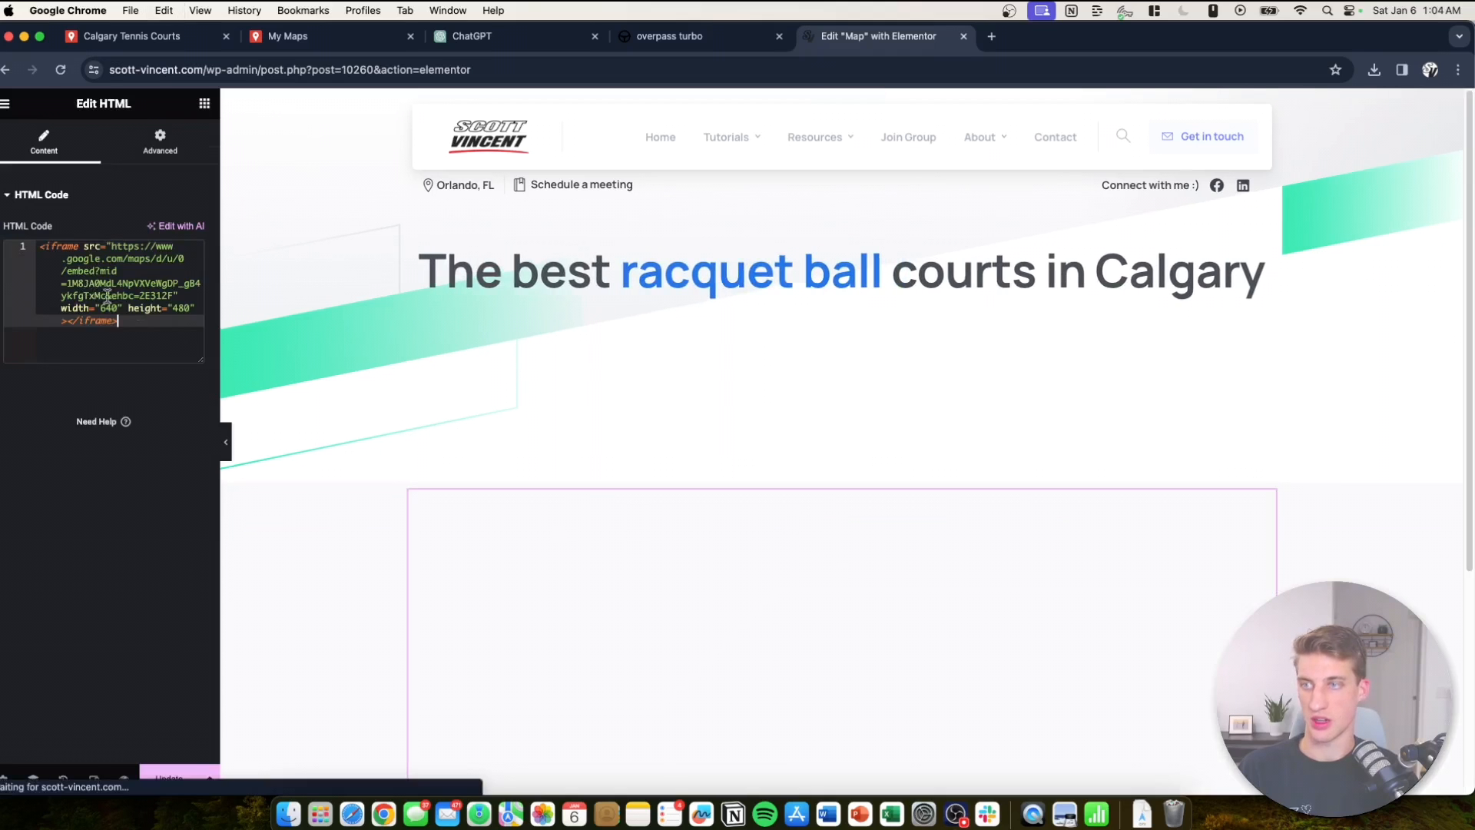
scroll(744, 537, "down", 1)
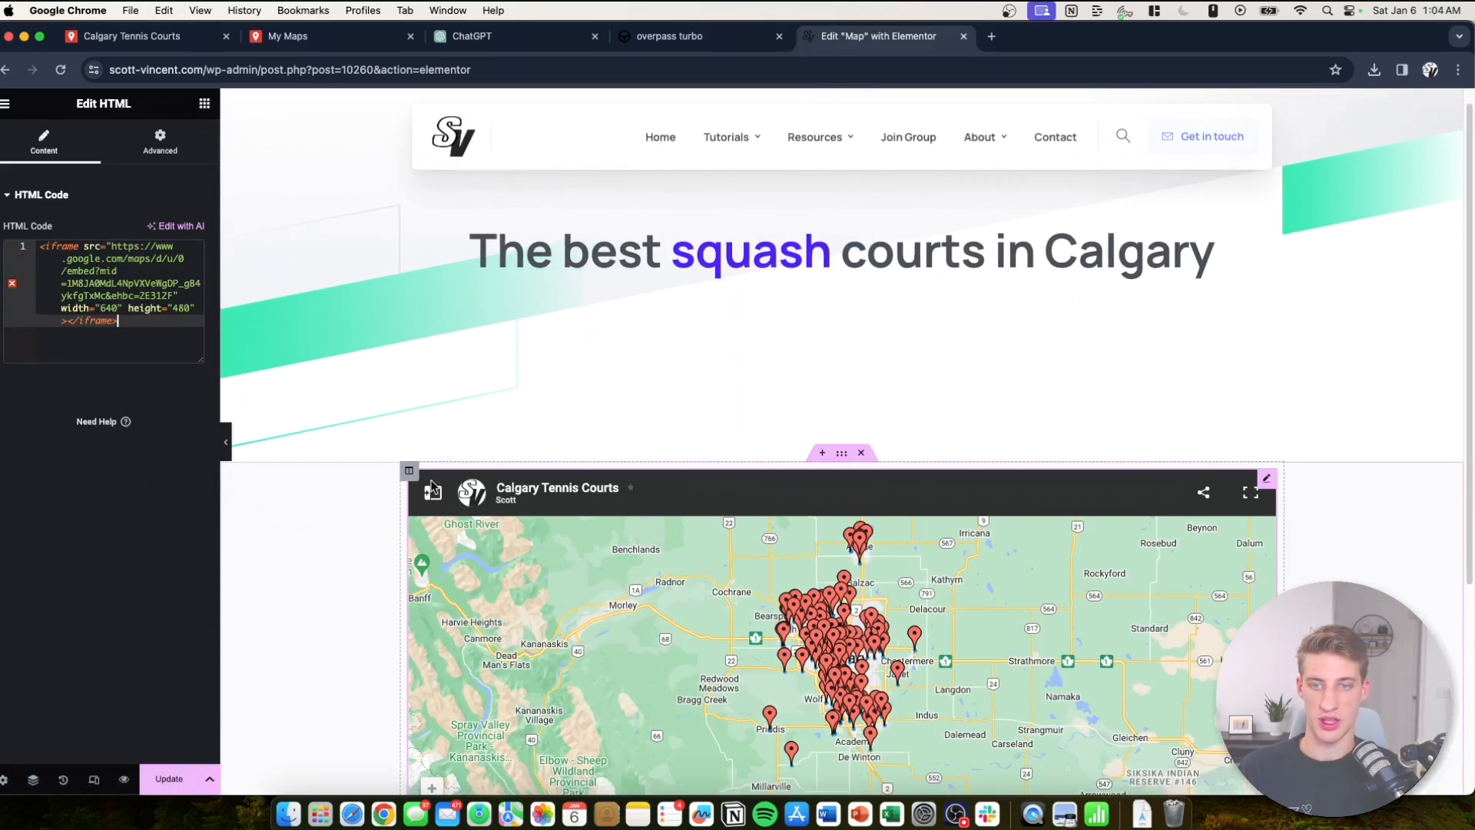
Check how the embedded Calgary Tennis Courts map displays and pans below the heading in the page editor.
scroll(413, 504, "down", 1)
scroll(419, 513, "down", 3)
scroll(680, 576, "up", 3)
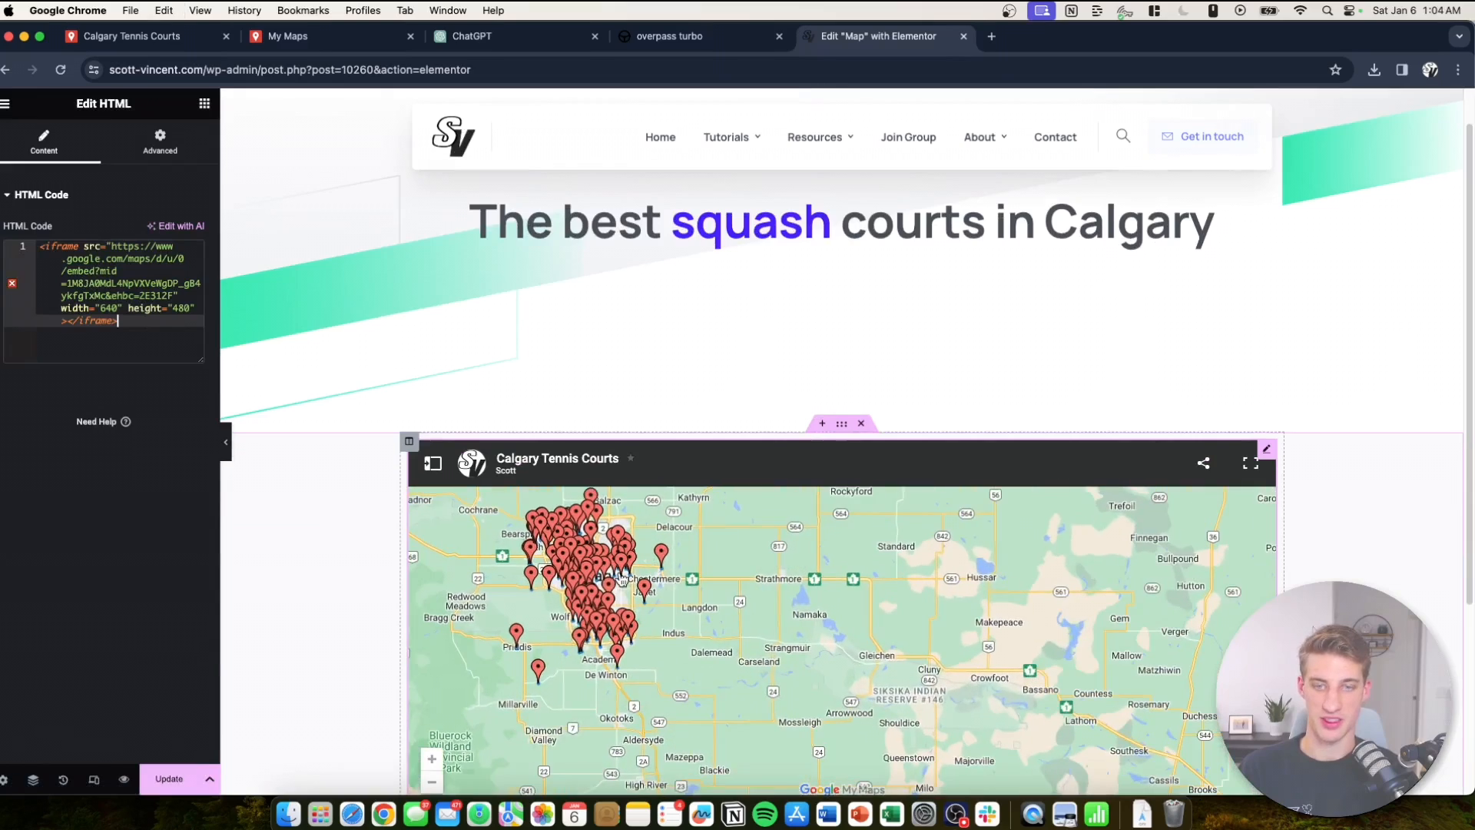
left_click_drag(660, 584, 743, 628)
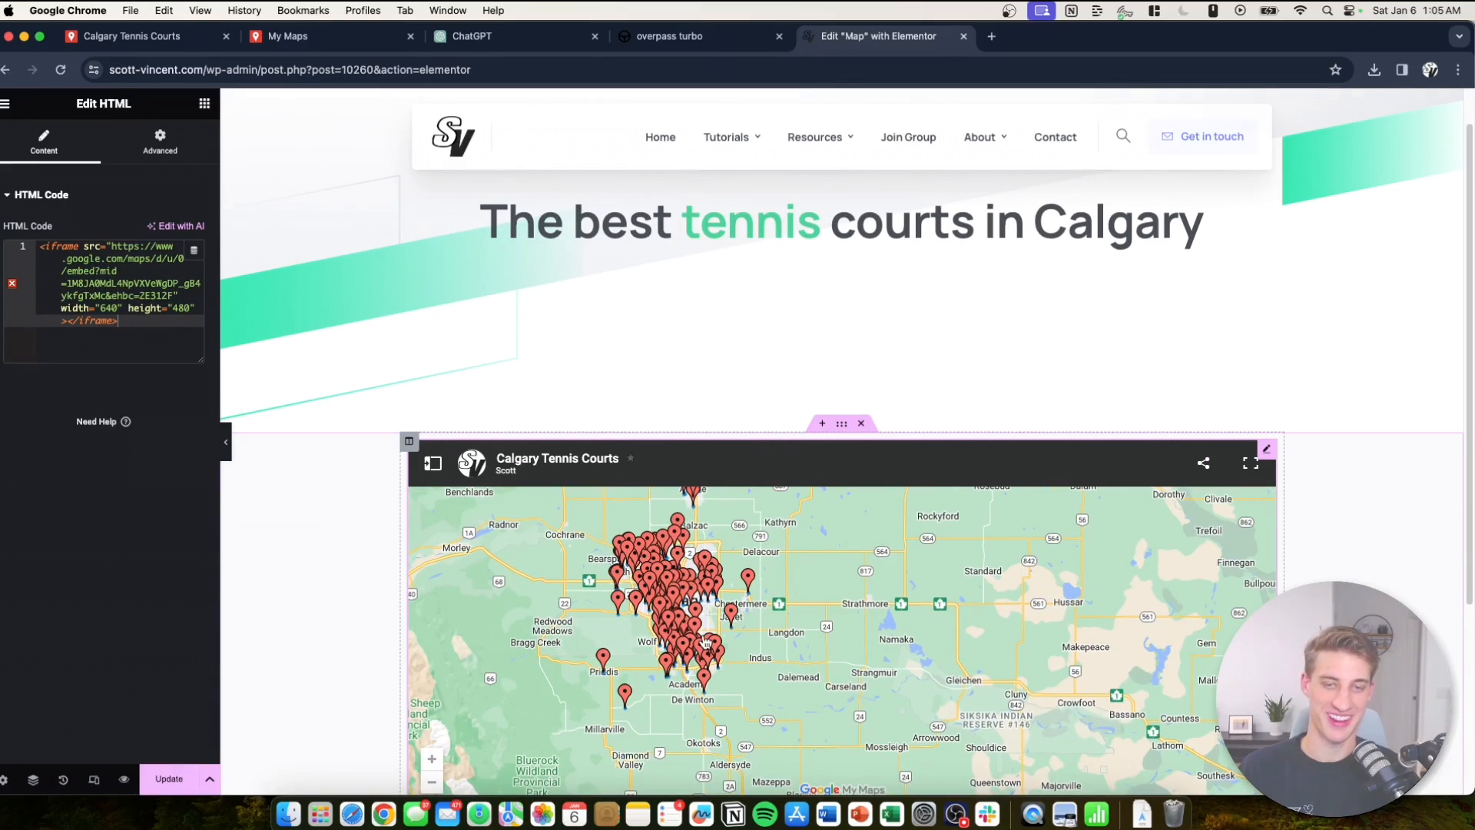
scroll(705, 643, "up", 2)
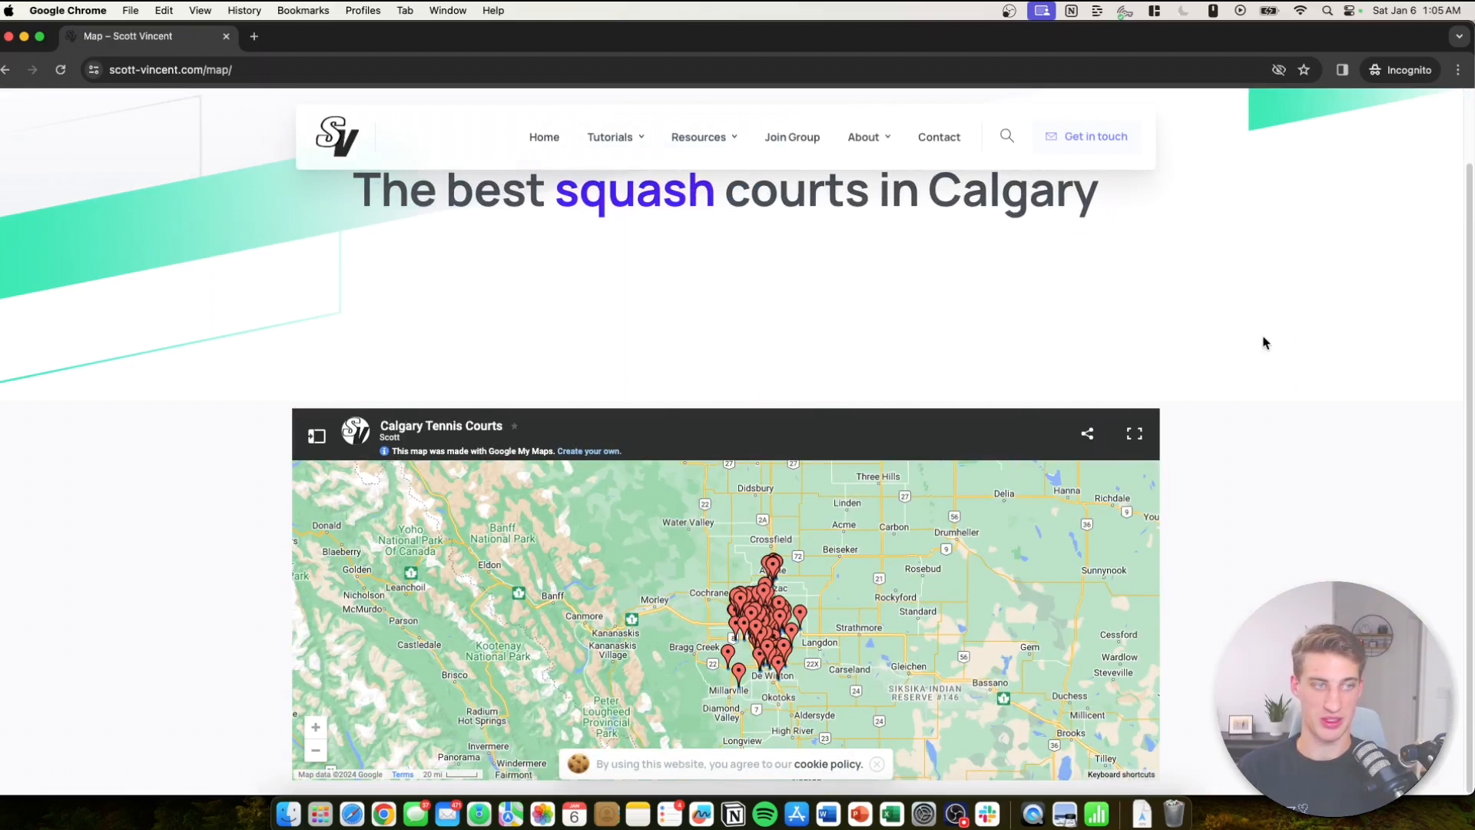
Open the published page's embedded map in the full viewer and examine the Woodborough Park tennis courts in satellite view.
left_click(1134, 433)
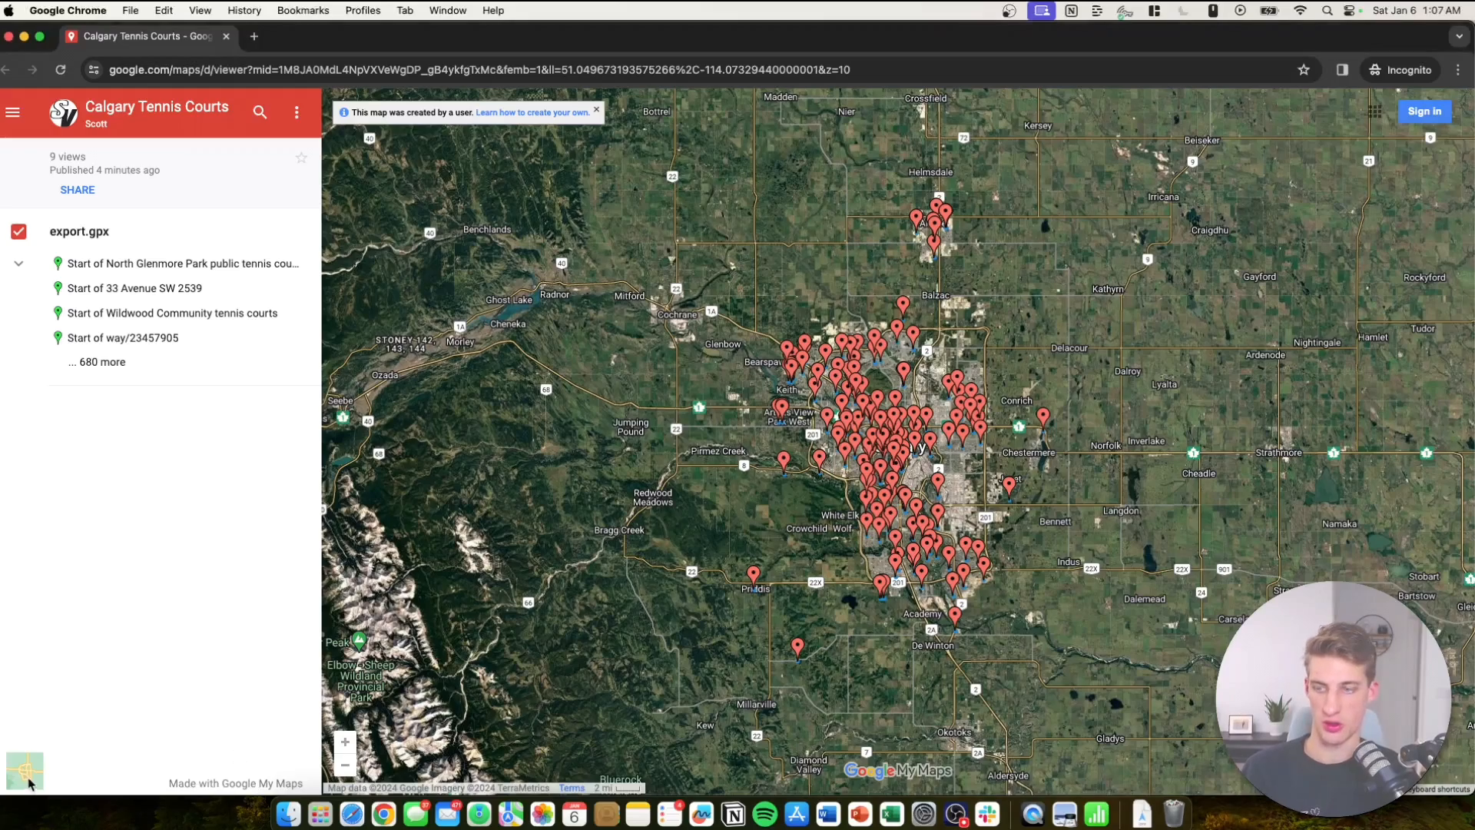
scroll(928, 514, "up", 5)
scroll(928, 515, "up", 10)
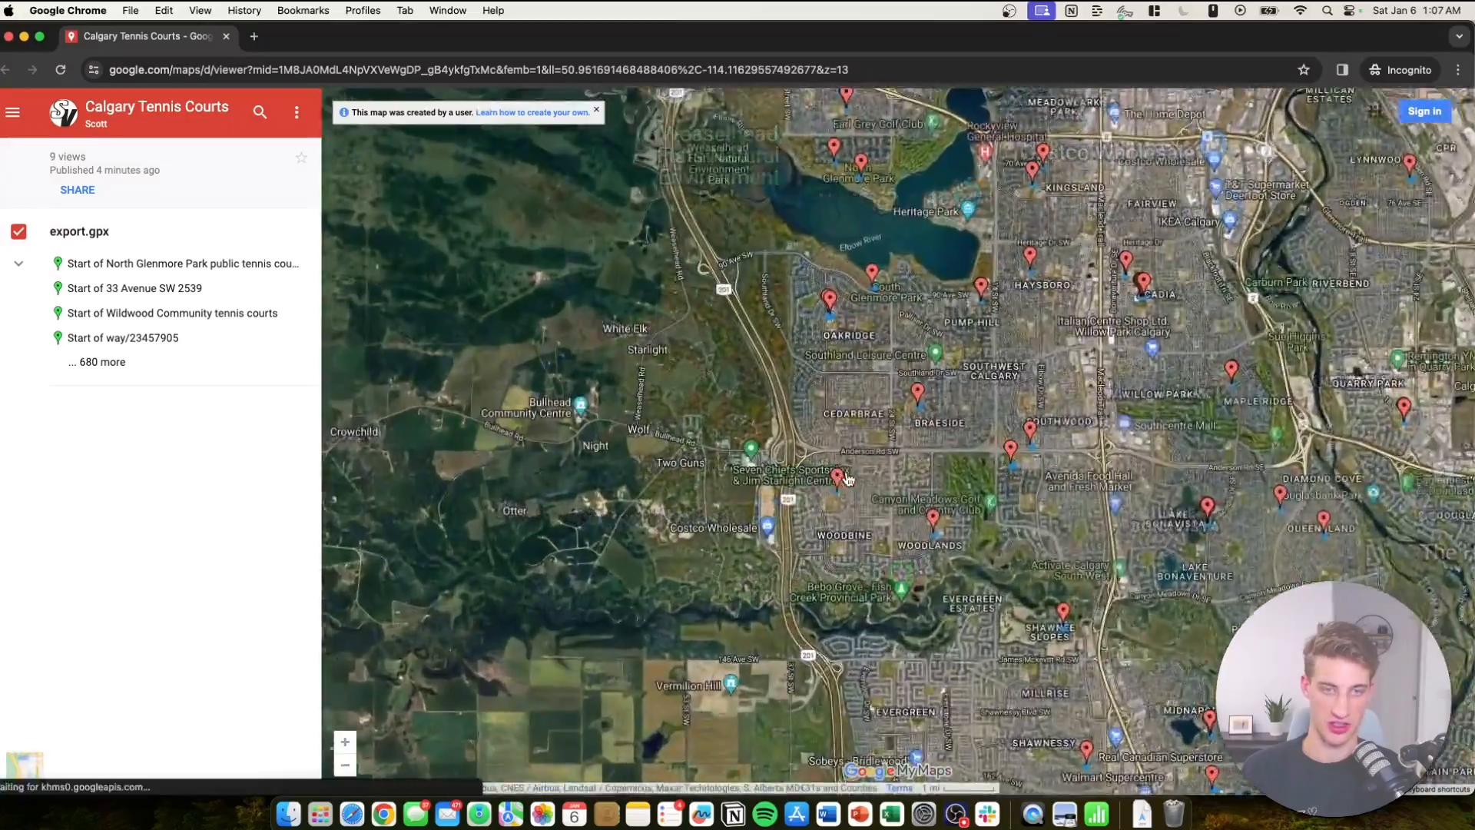
scroll(825, 529, "up", 6)
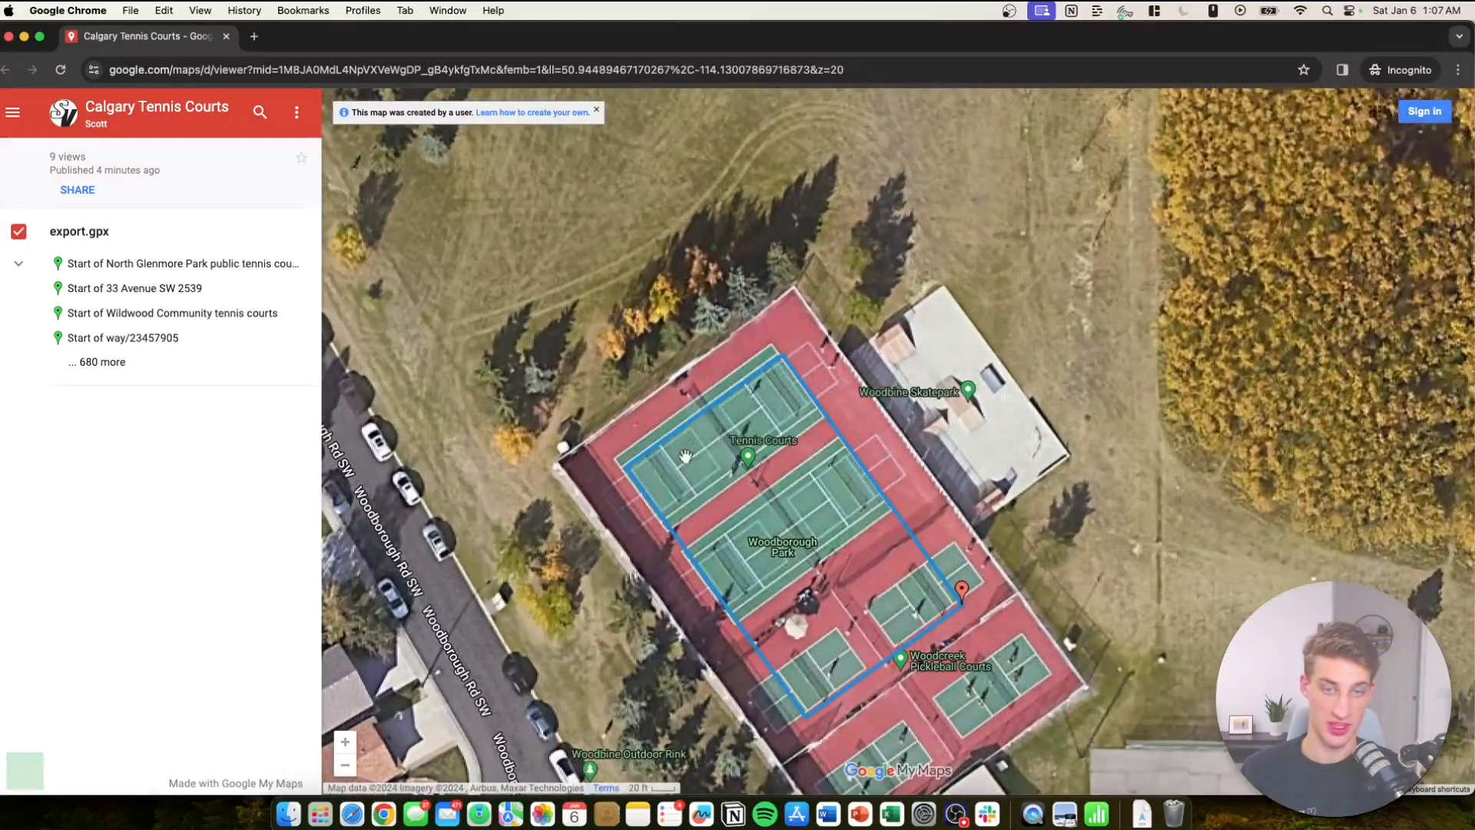
Examine the outlined courts beside Woodpark Blvd SW and the Canyon Meadows Tennis Courts on the satellite map.
scroll(794, 565, "down", 6)
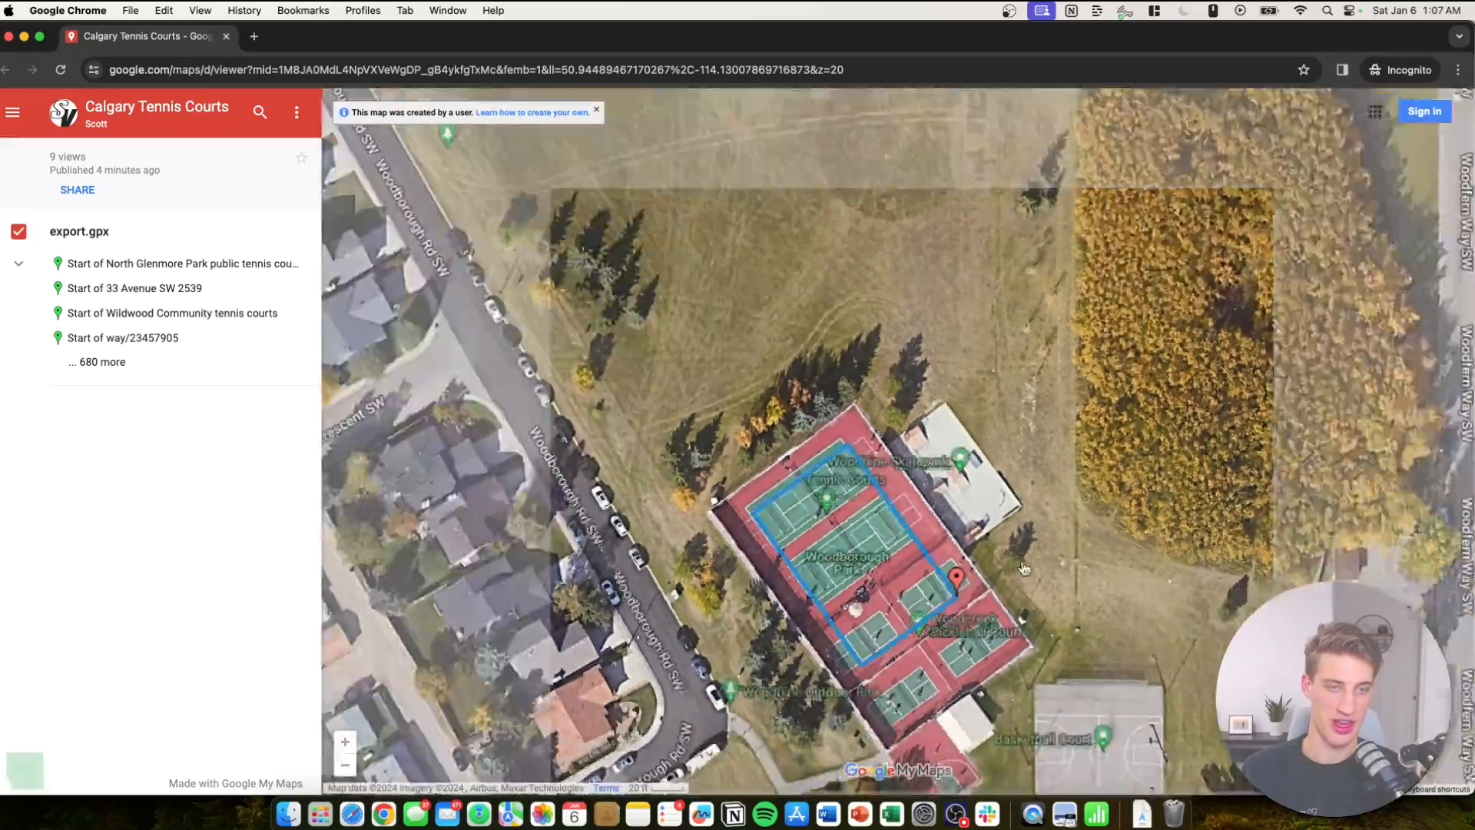
scroll(1036, 446, "down", 6)
scroll(981, 522, "up", 4)
scroll(997, 511, "up", 5)
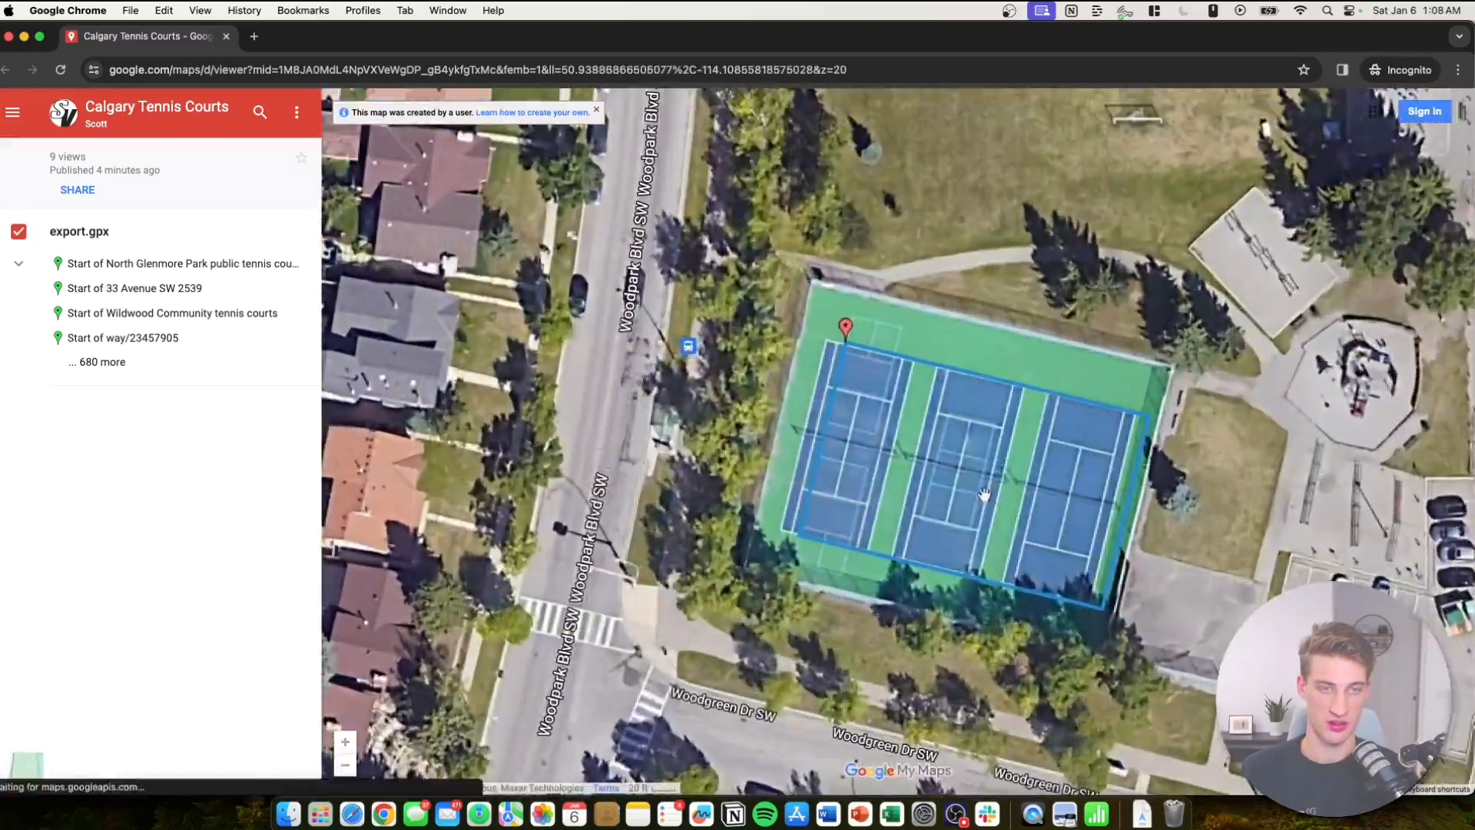
scroll(996, 494, "down", 2)
scroll(966, 475, "up", 2)
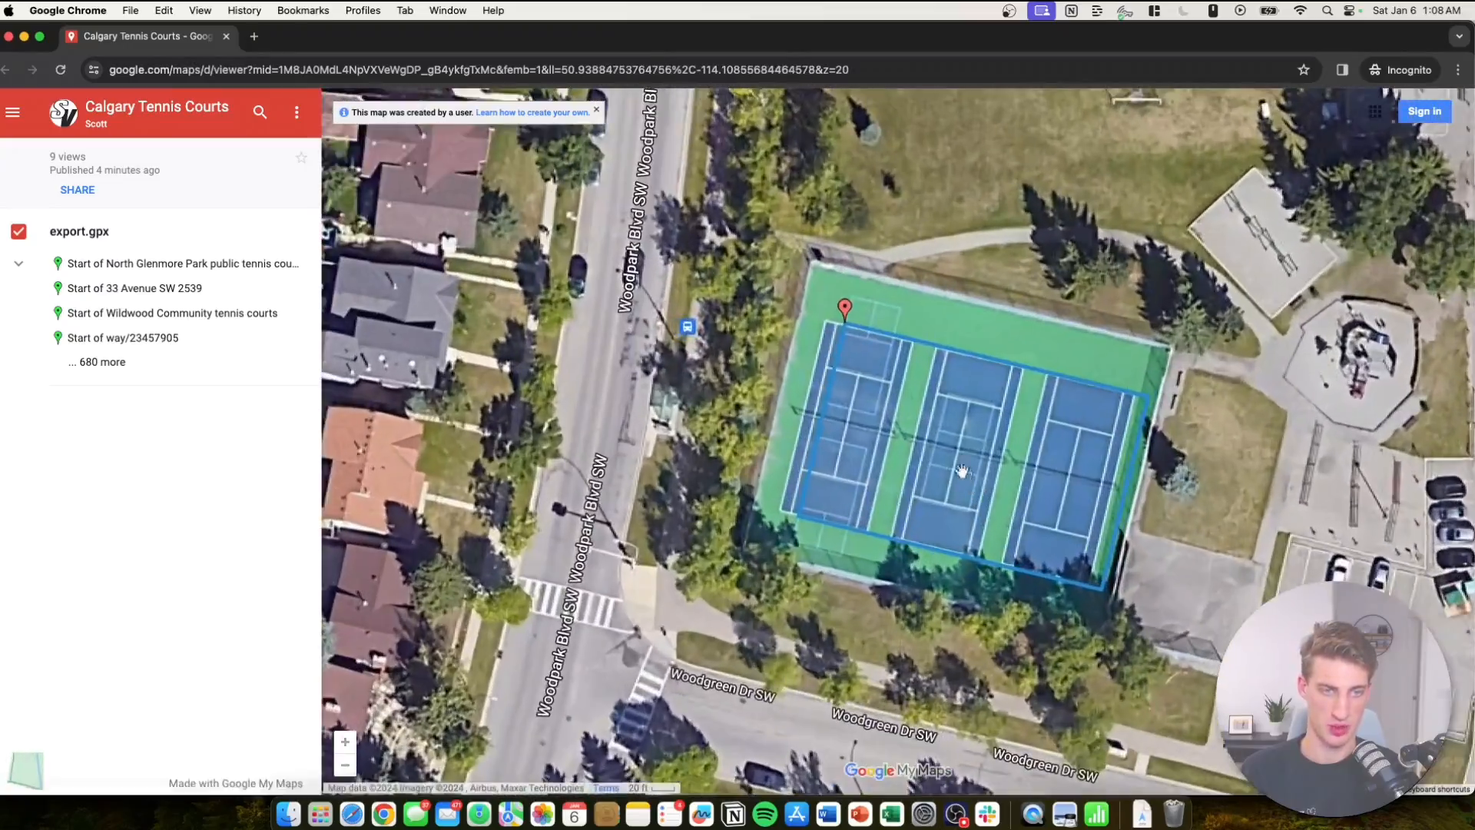
scroll(1039, 351, "down", 6)
scroll(947, 333, "up", 5)
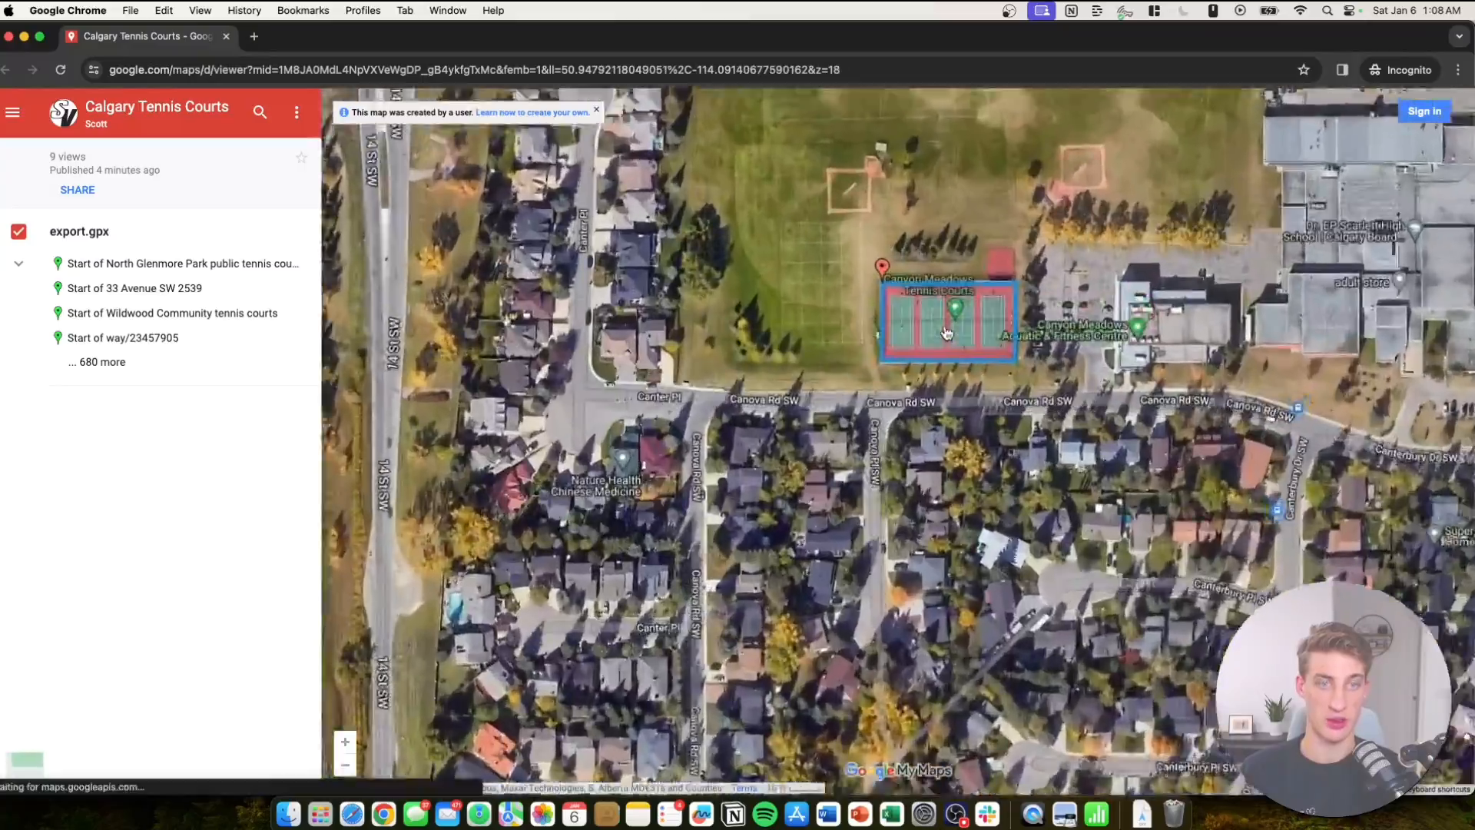
Examine the small backyard court south of Glenmore Trail SW and its surroundings on the satellite map.
scroll(923, 317, "down", 6)
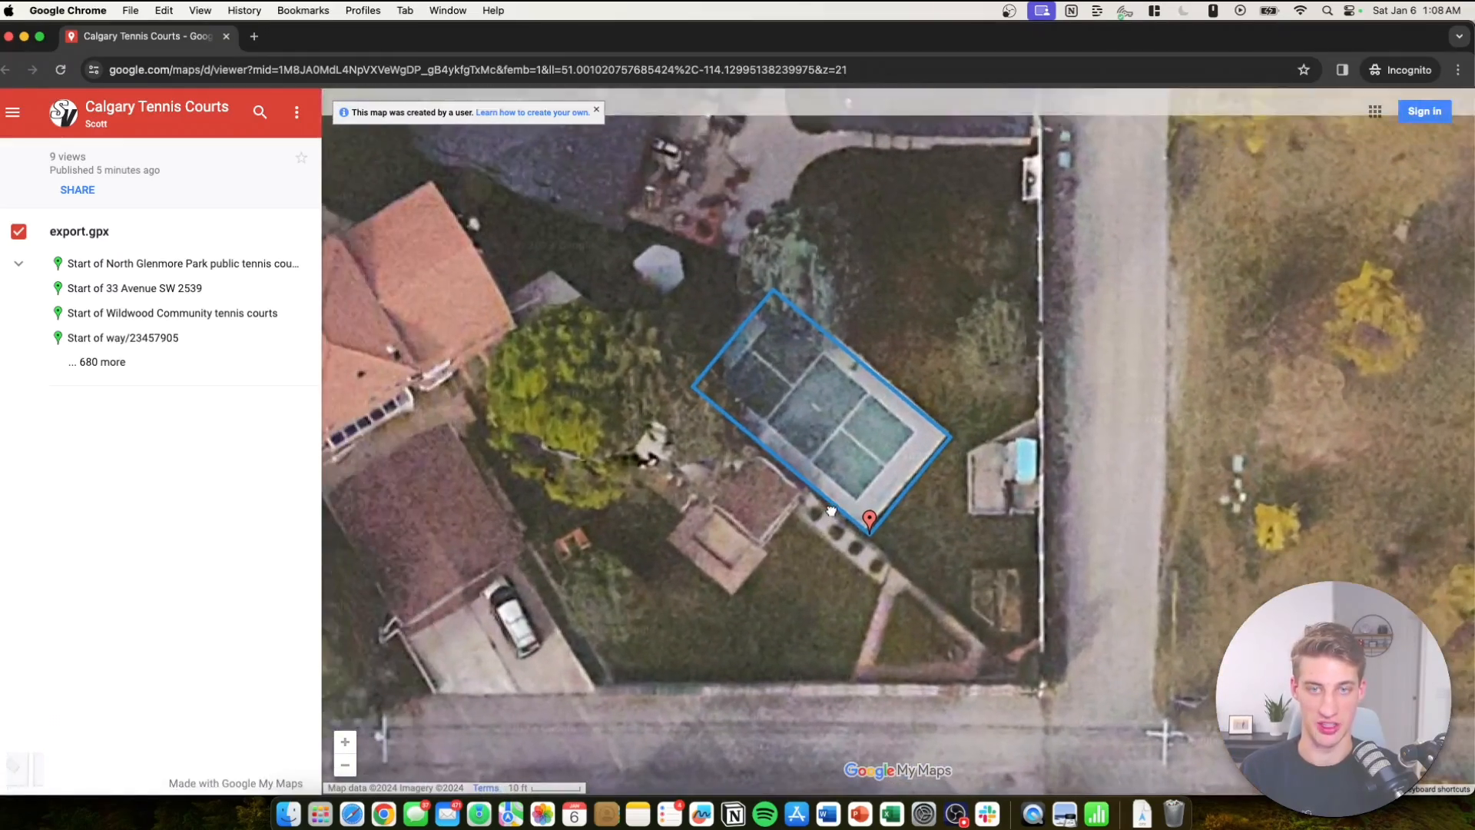
left_click_drag(831, 511, 835, 511)
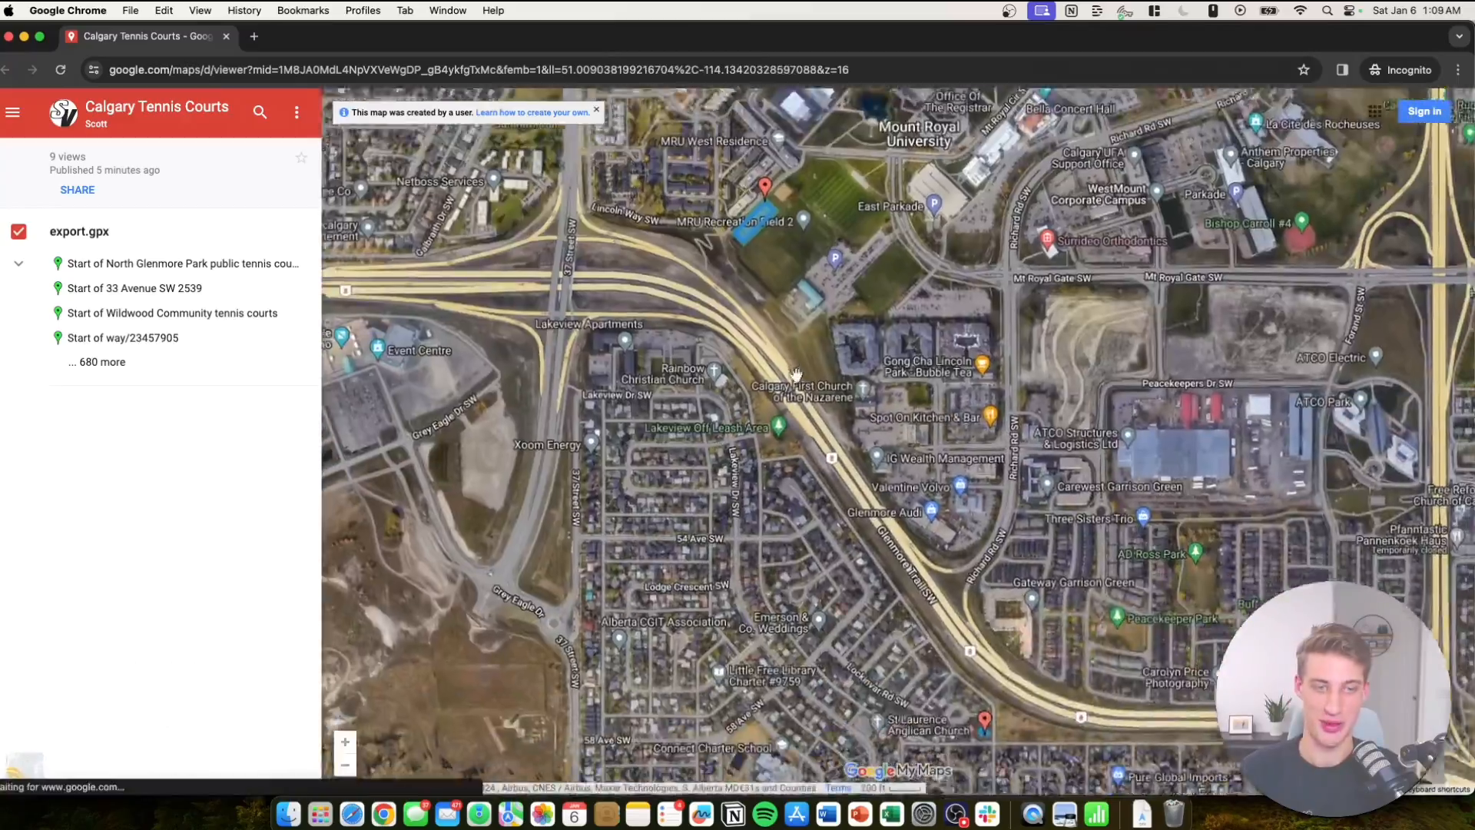
left_click_drag(974, 653, 912, 454)
scroll(933, 516, "up", 2)
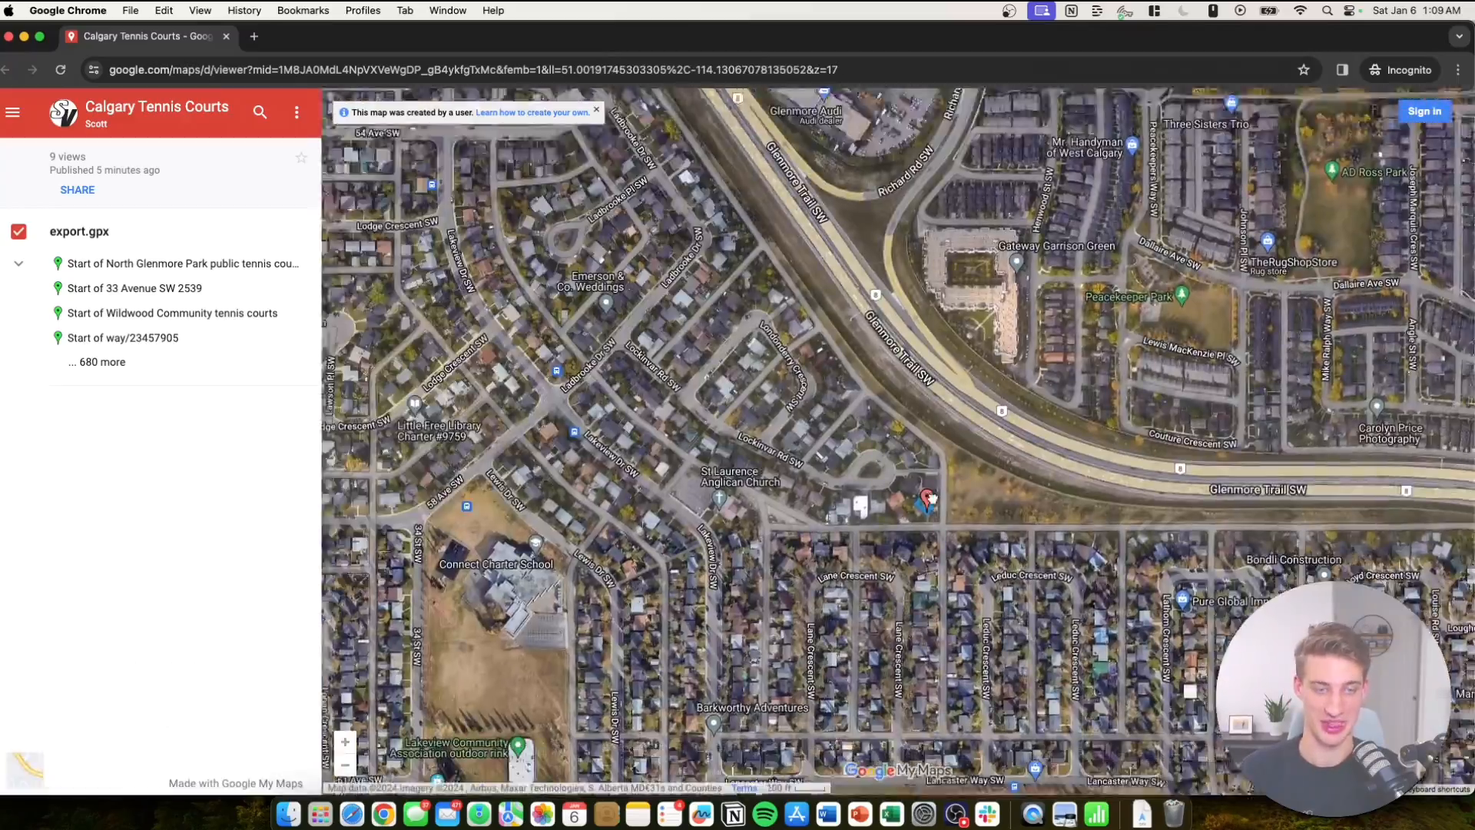
scroll(905, 459, "up", 4)
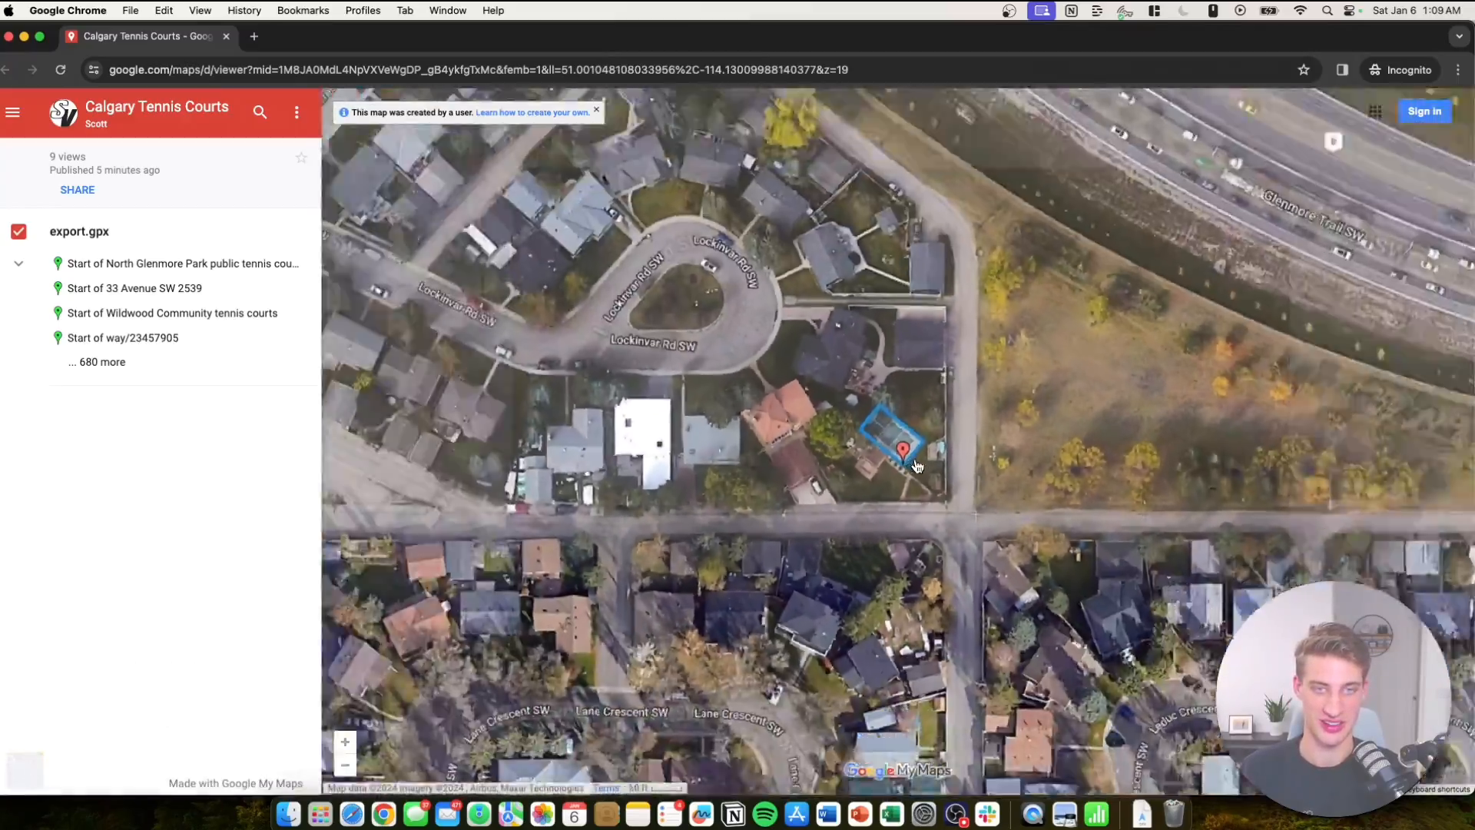
Examine the Marda Loop Community Association Tennis Courts up close and the court markers across the surrounding Calgary neighbourhoods.
scroll(916, 465, "down", 3)
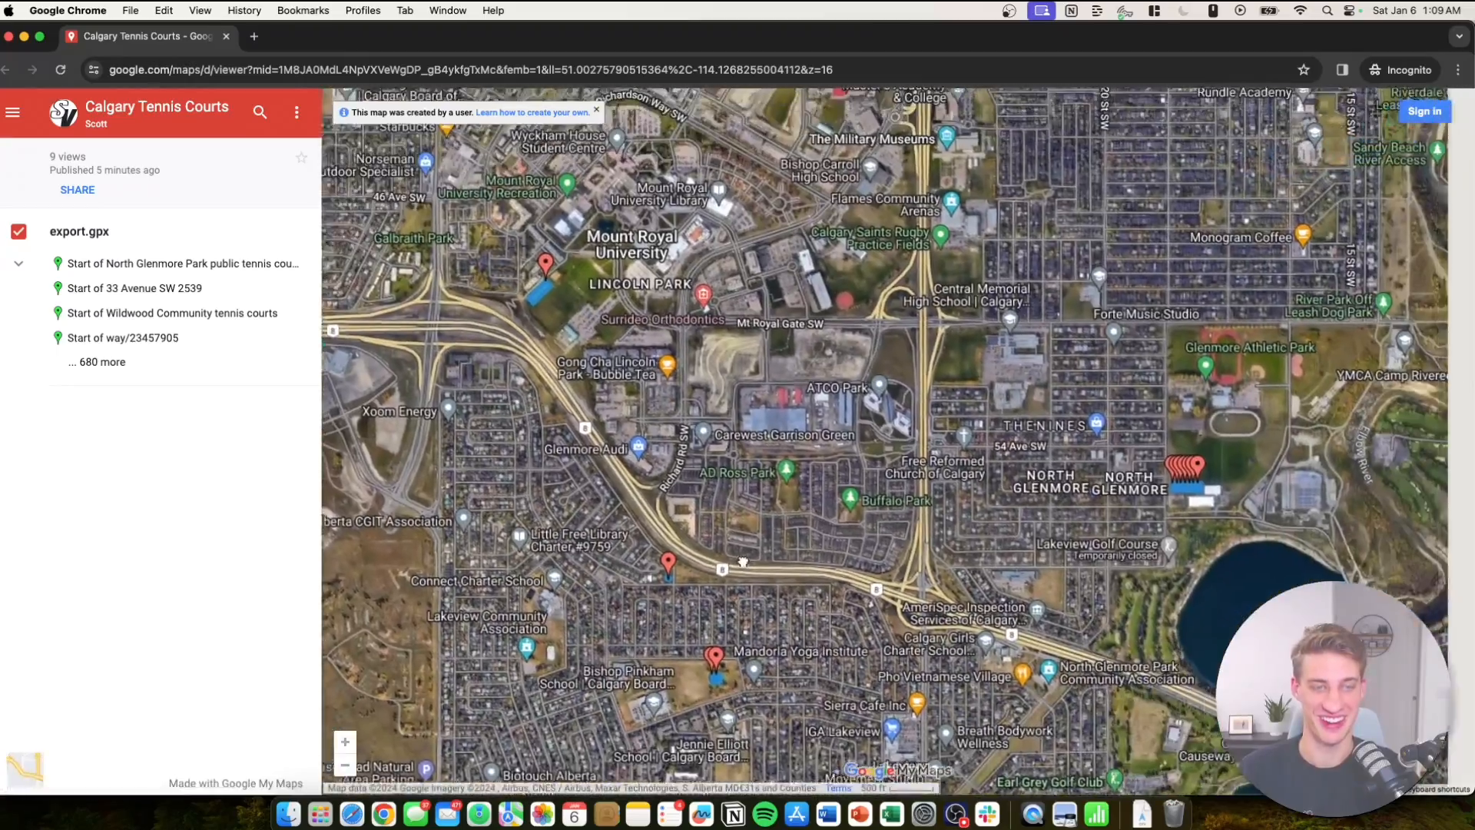
scroll(743, 562, "down", 1)
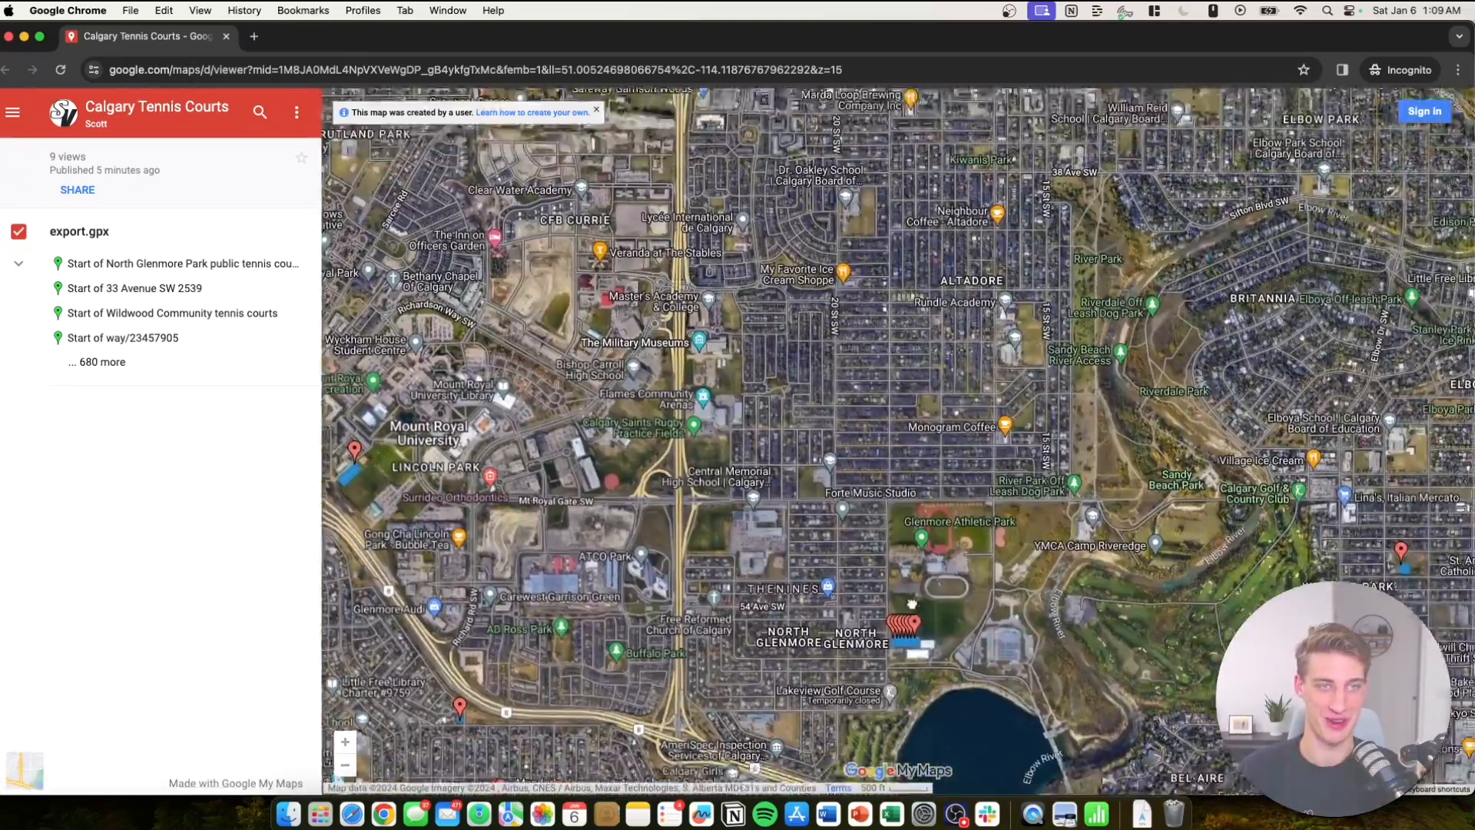
scroll(912, 604, "down", 1)
left_click_drag(912, 461, 895, 607)
scroll(886, 362, "up", 6)
left_click_drag(886, 362, 887, 425)
scroll(891, 430, "down", 4)
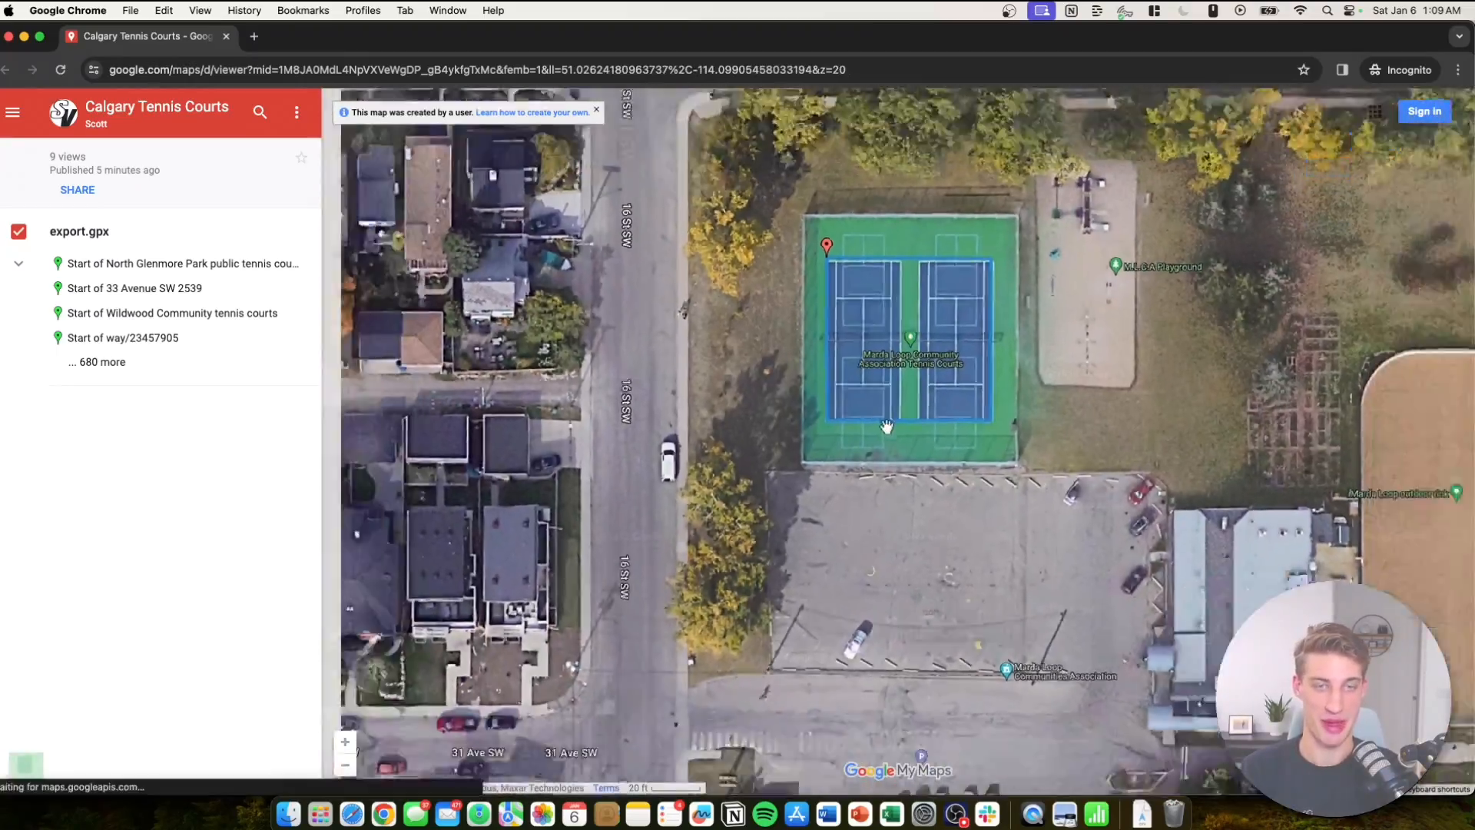
scroll(972, 462, "down", 1)
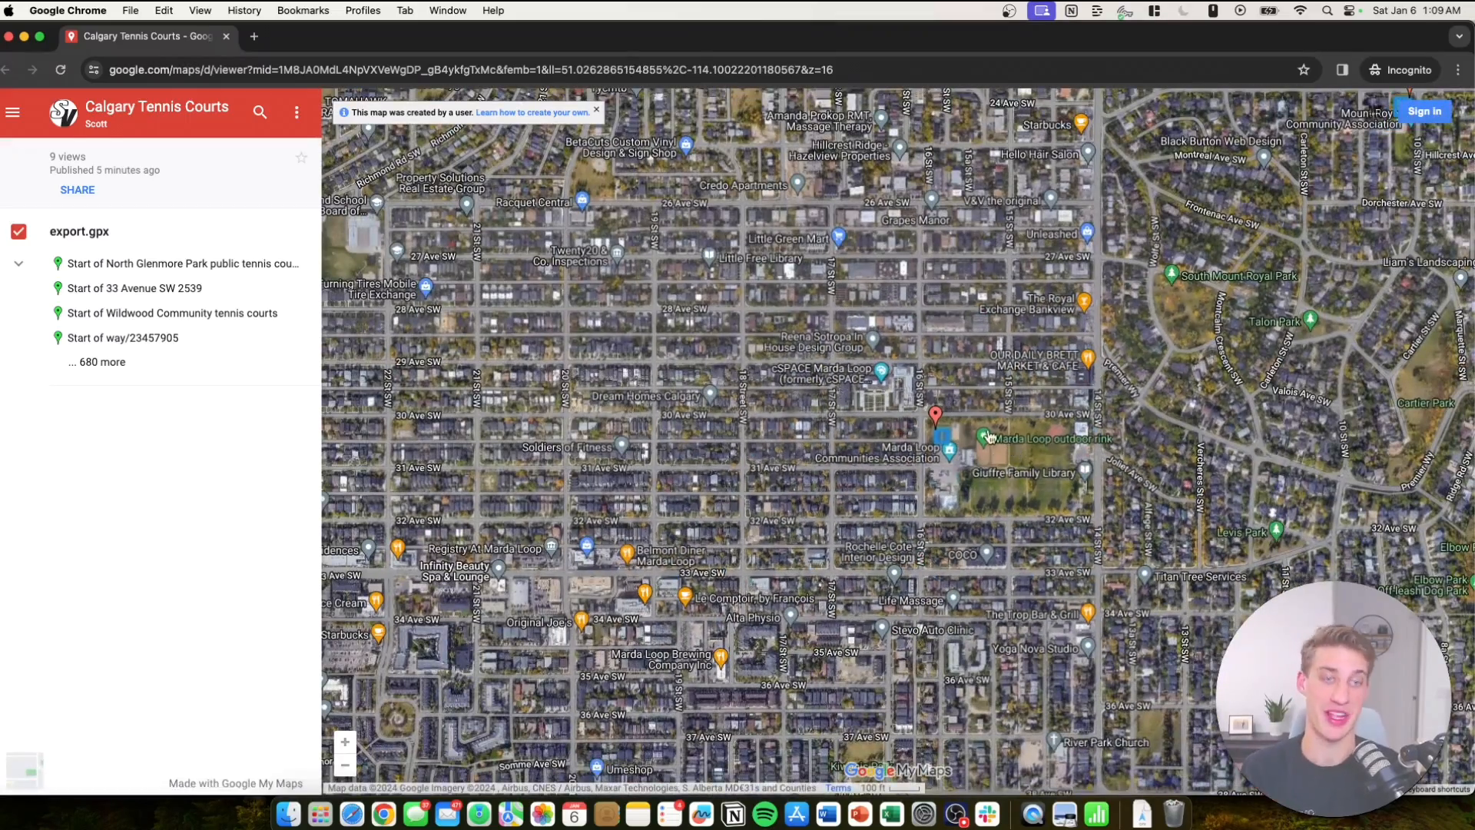
scroll(1005, 443, "down", 2)
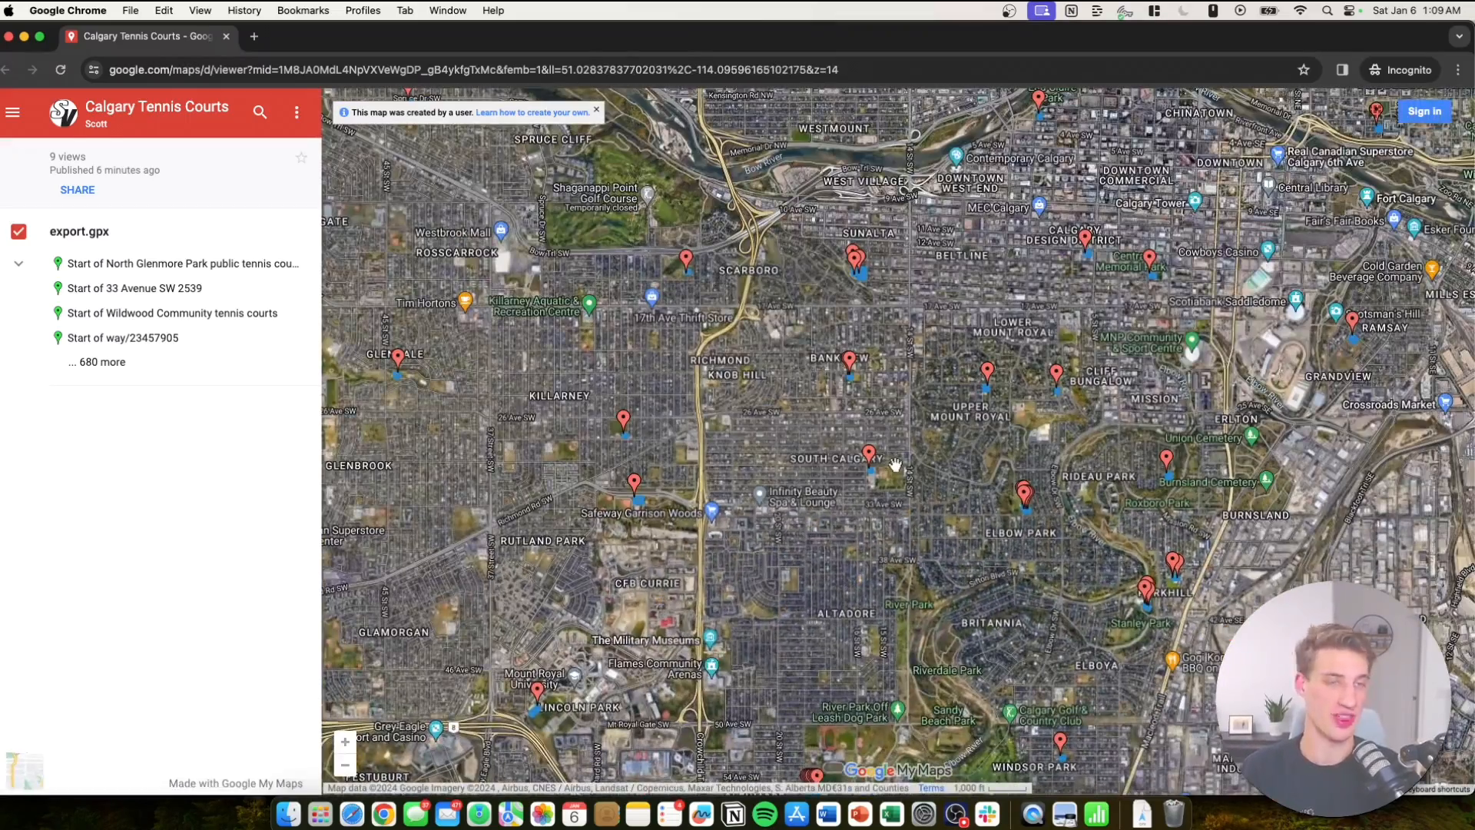